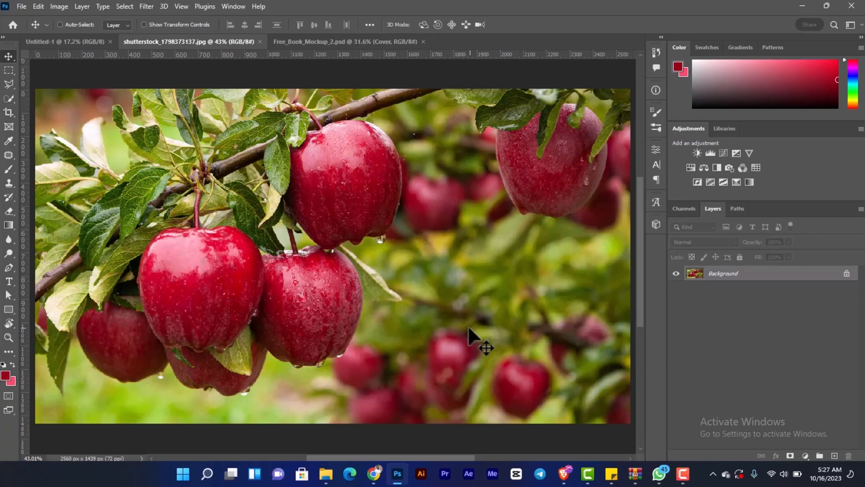
- Brush a freehand red circle around the front apple on a new layer and discard that markup
{"action": "left_click", "coordinate": [834, 456]}
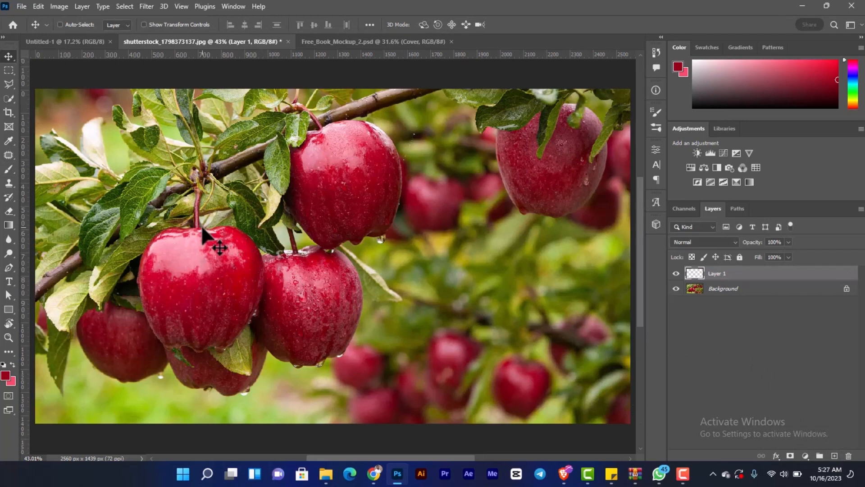
{"action": "key", "text": "b"}
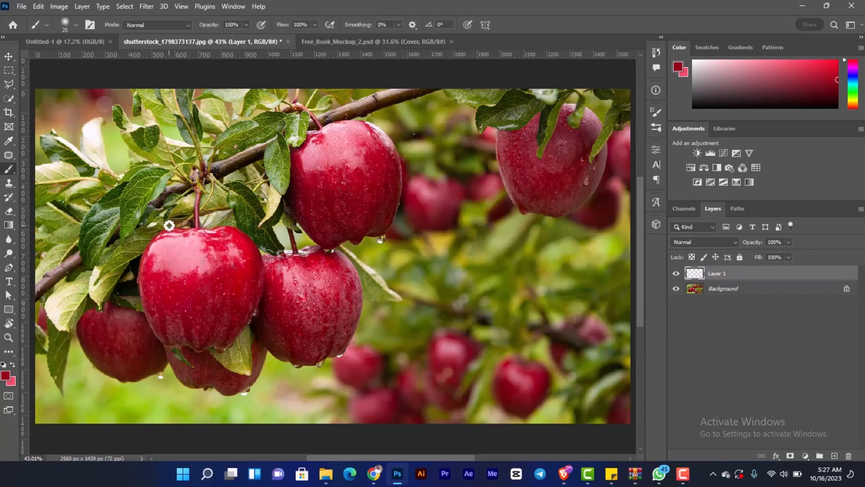
{"action": "mouse_move", "coordinate": [169, 223]}
{"action": "left_mouse_down"}
{"action": "mouse_move", "coordinate": [142, 238]}
{"action": "mouse_move", "coordinate": [131, 271]}
{"action": "mouse_move", "coordinate": [133, 338]}
{"action": "mouse_move", "coordinate": [178, 378]}
{"action": "mouse_move", "coordinate": [222, 387]}
{"action": "mouse_move", "coordinate": [251, 356]}
{"action": "mouse_move", "coordinate": [274, 298]}
{"action": "mouse_move", "coordinate": [280, 255]}
{"action": "mouse_move", "coordinate": [261, 230]}
{"action": "mouse_move", "coordinate": [215, 220]}
{"action": "mouse_move", "coordinate": [171, 225]}
{"action": "left_mouse_up"}
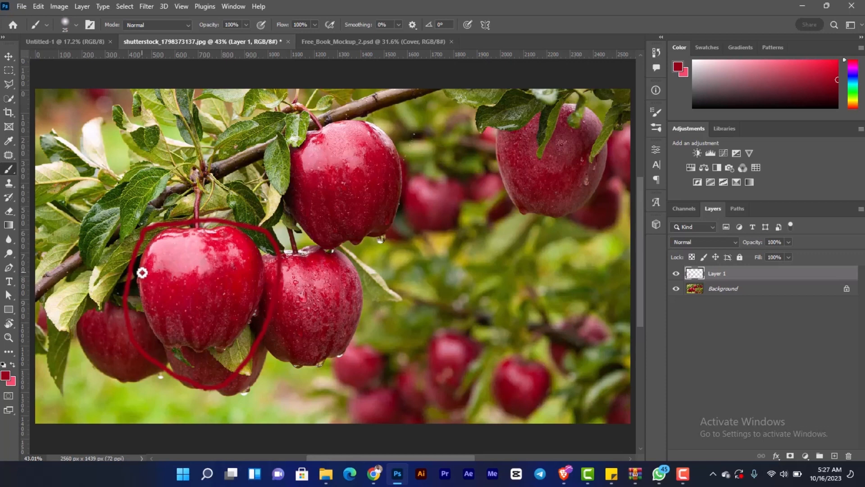
{"action": "key", "text": "v"}
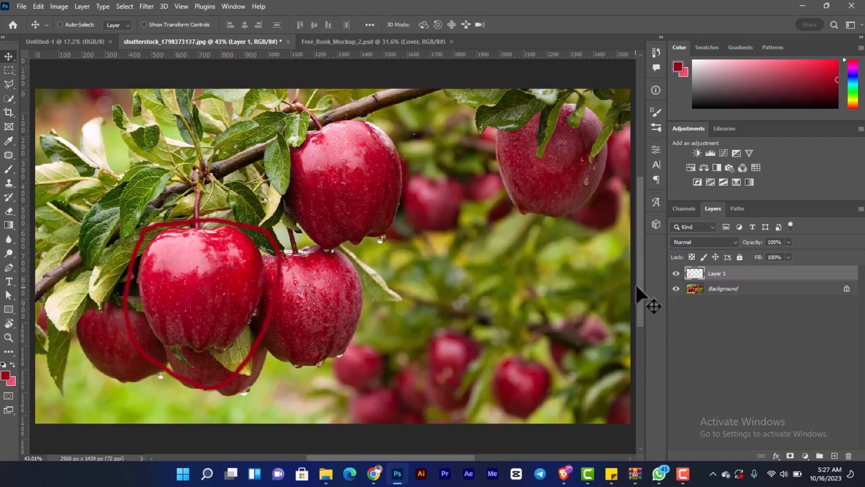
{"action": "key", "text": "ctrl+e"}
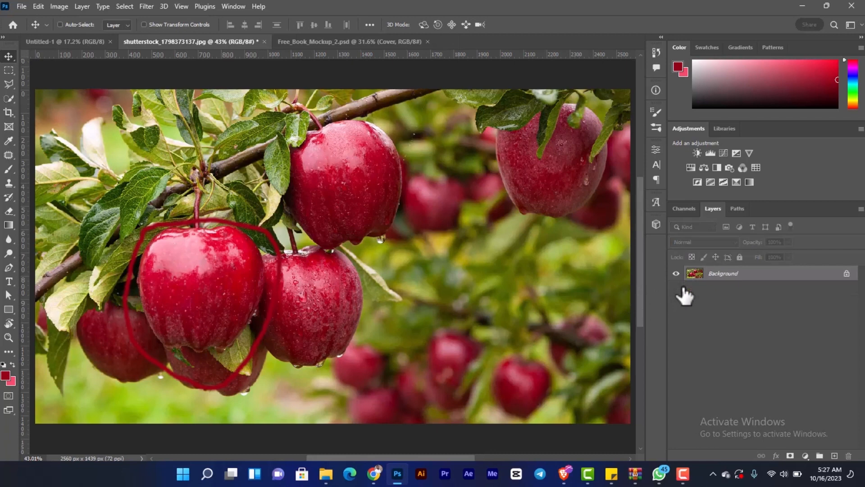
- Unlock the Background layer and sample the front apple's red as the base colour for a Color Range selection
{"action": "left_click", "coordinate": [847, 273]}
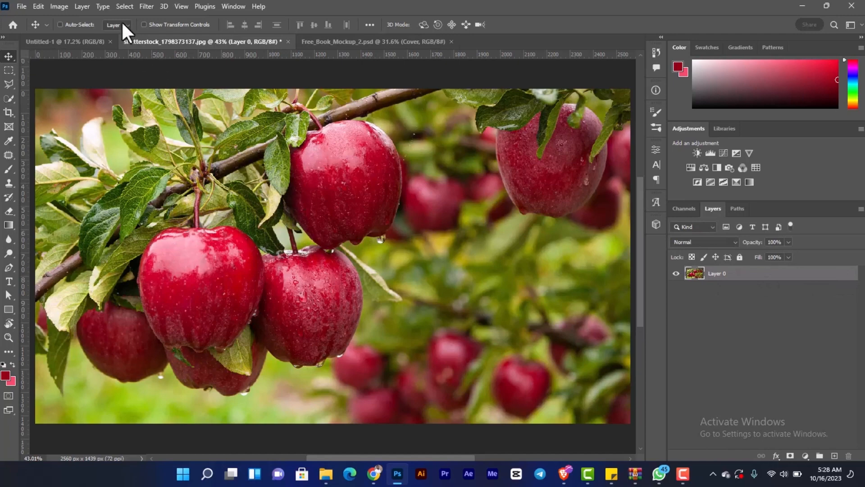
{"action": "left_click", "coordinate": [125, 6]}
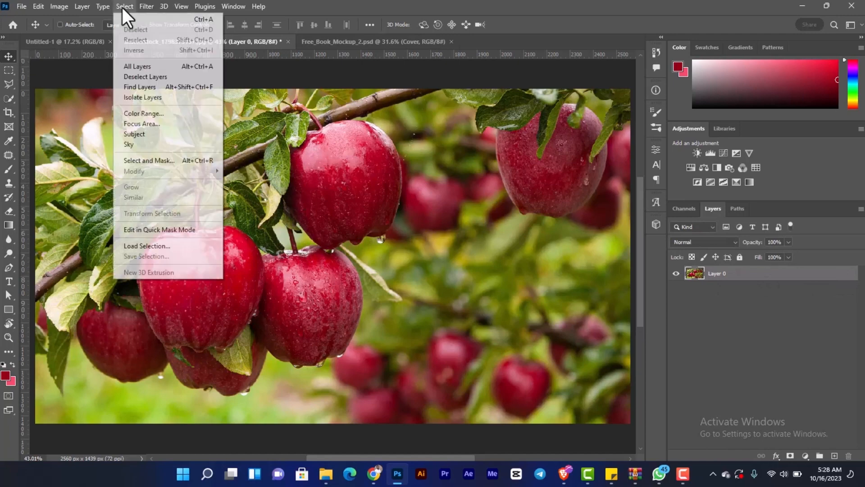
{"action": "left_click", "coordinate": [185, 115]}
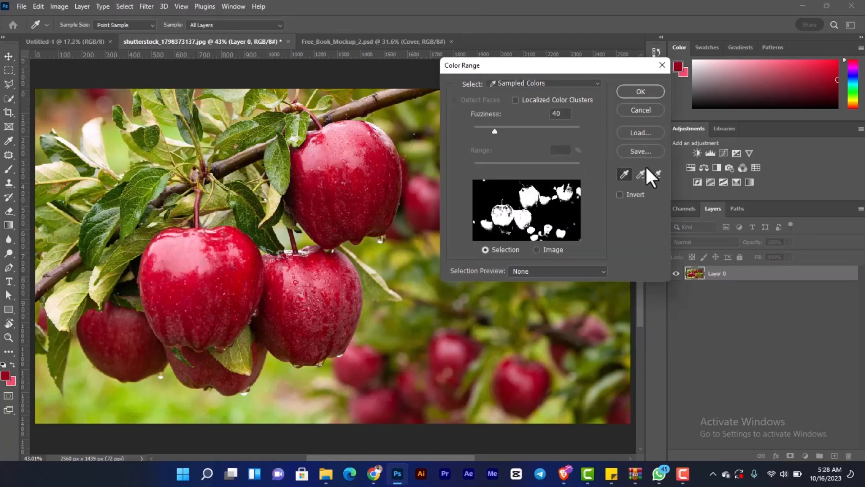
{"action": "left_click", "coordinate": [624, 174]}
{"action": "left_click", "coordinate": [206, 285]}
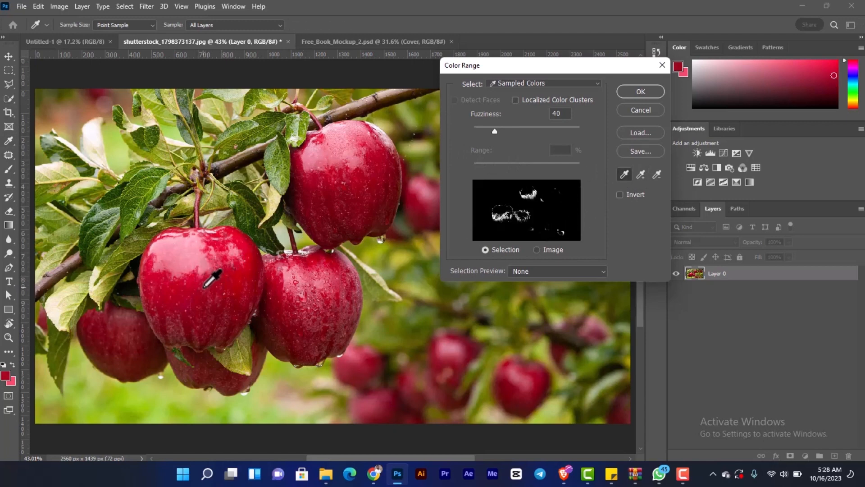
{"action": "left_click", "coordinate": [198, 286]}
{"action": "left_click", "coordinate": [194, 286]}
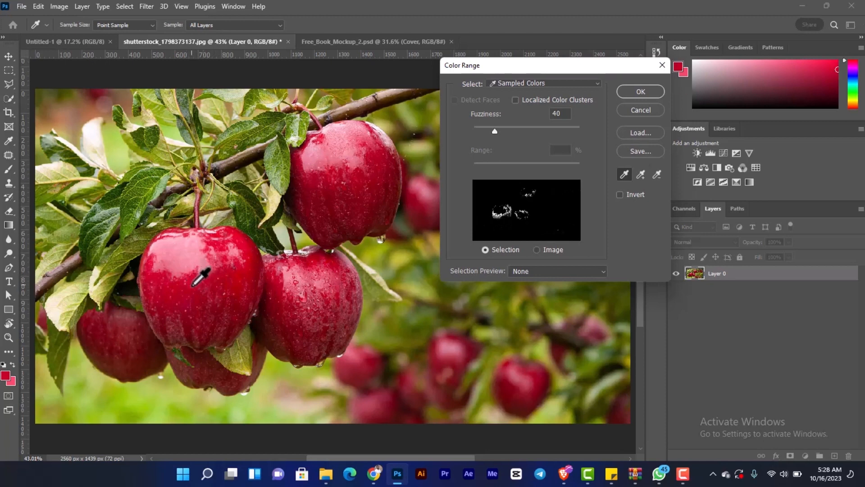
{"action": "left_click", "coordinate": [192, 286]}
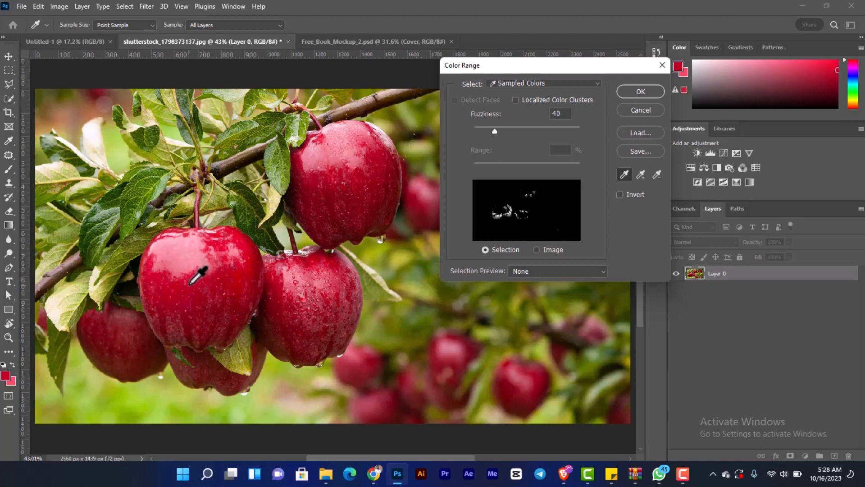
{"action": "left_click", "coordinate": [189, 284]}
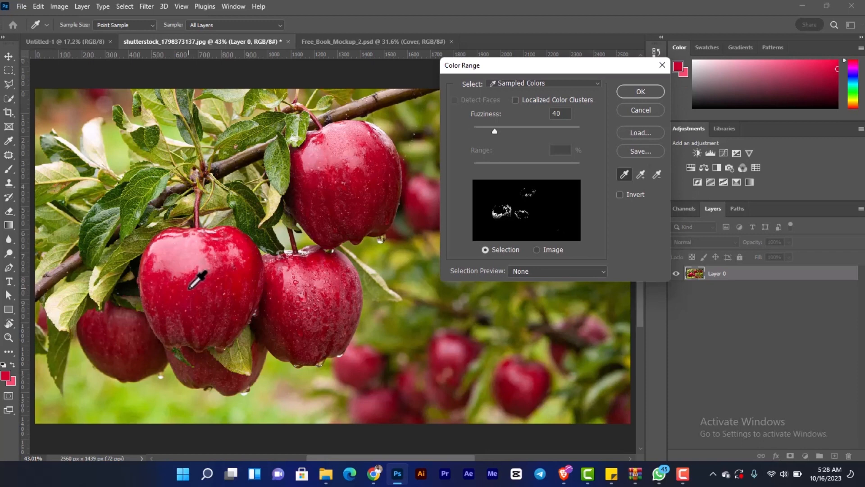
{"action": "left_click", "coordinate": [190, 286]}
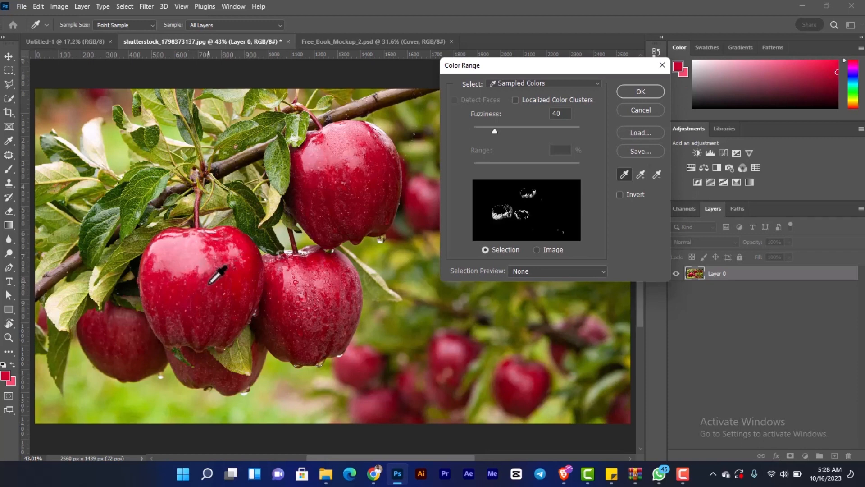
{"action": "left_click", "coordinate": [190, 286]}
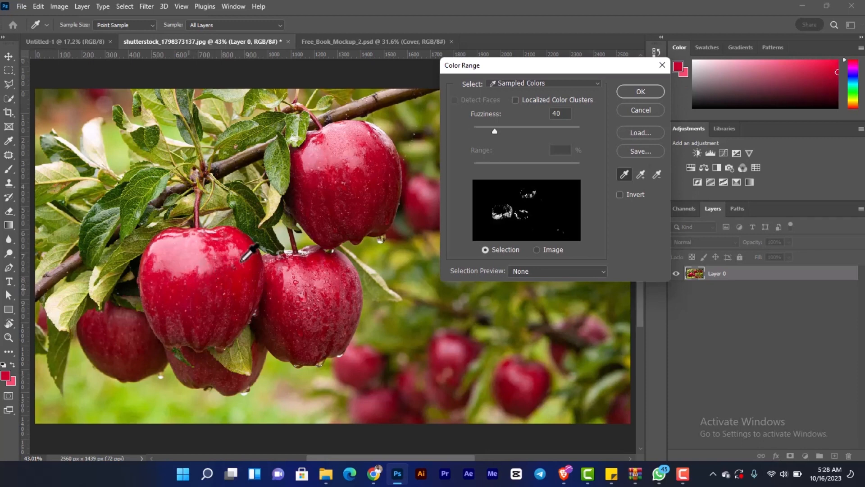
- Add more of the front apple's red shades to the sampled colours at fuzziness 40 and apply the Color Range selection
{"action": "left_click", "coordinate": [644, 174]}
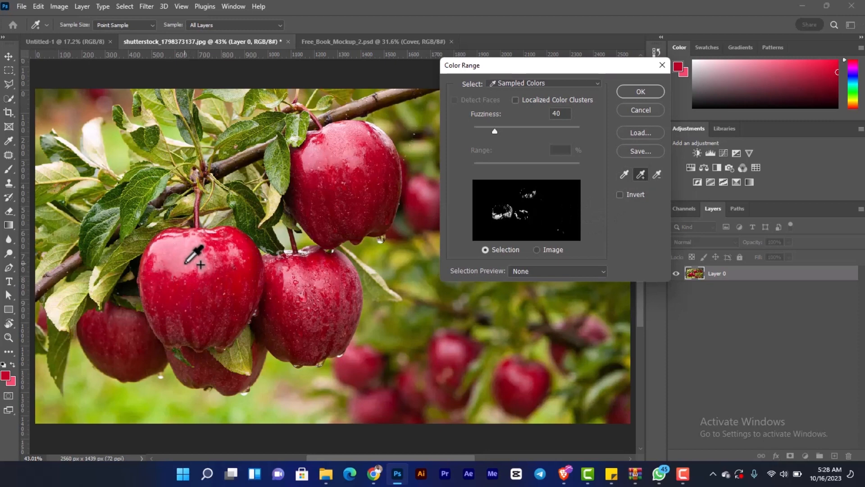
{"action": "left_click", "coordinate": [192, 250]}
{"action": "left_click", "coordinate": [243, 253]}
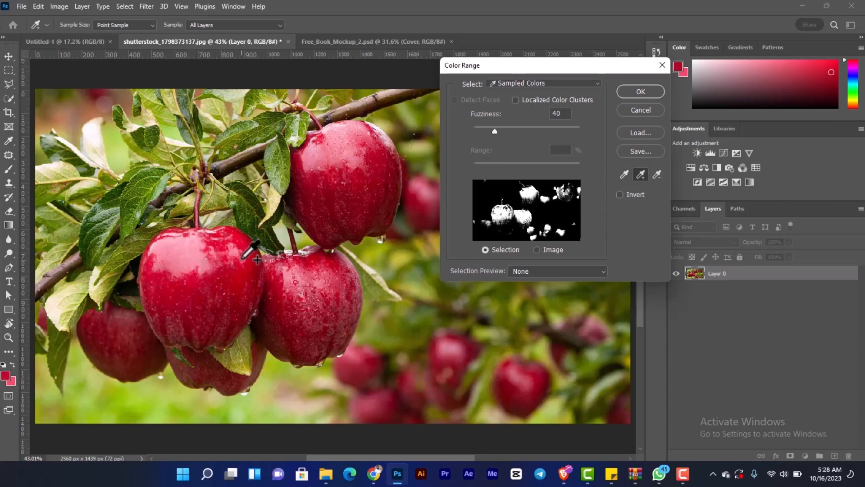
{"action": "left_click", "coordinate": [190, 291]}
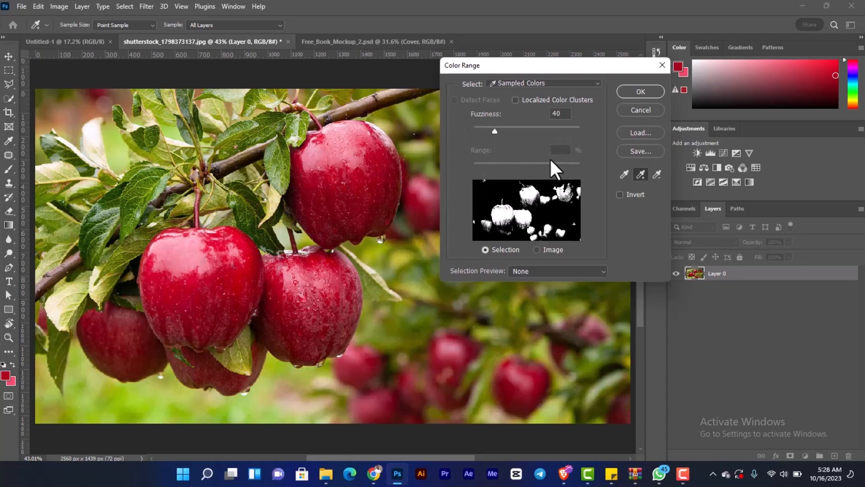
{"action": "left_click", "coordinate": [631, 92]}
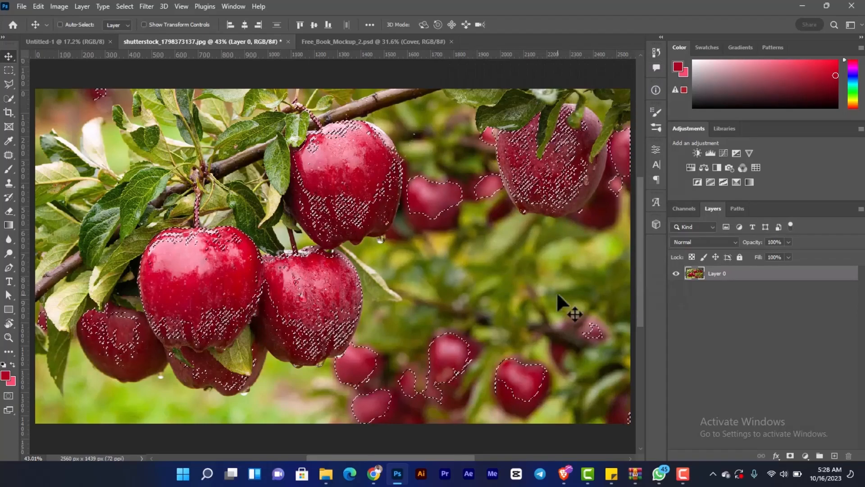
- Create a Black & White adjustment layer from the apple selection and invert its mask so only the surroundings lose colour
{"action": "left_click", "coordinate": [718, 167]}
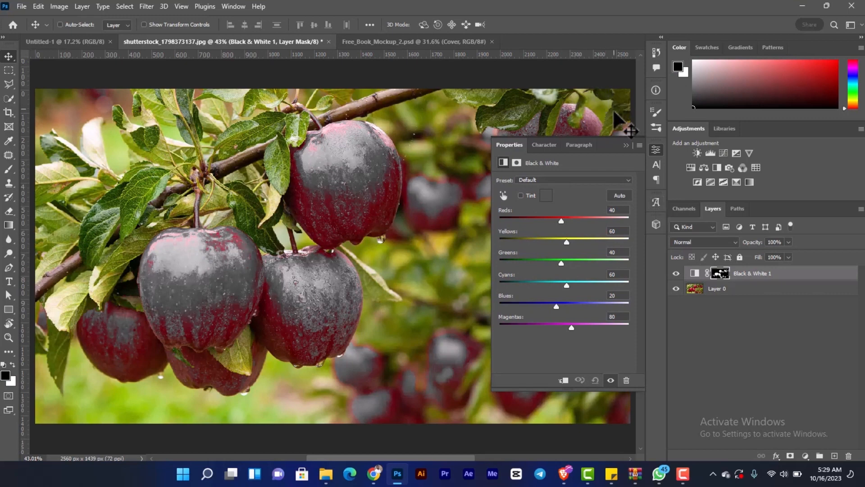
{"action": "left_click", "coordinate": [626, 145]}
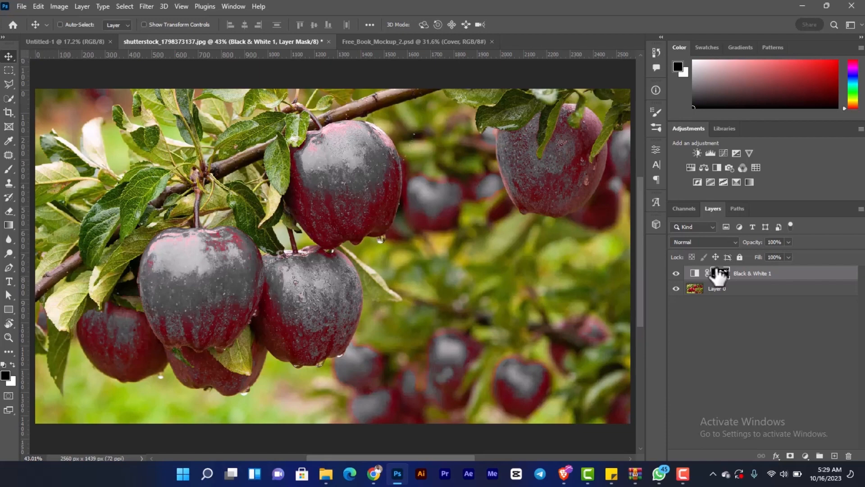
{"action": "key", "text": "ctrl"}
{"action": "key", "text": "ctrl+i"}
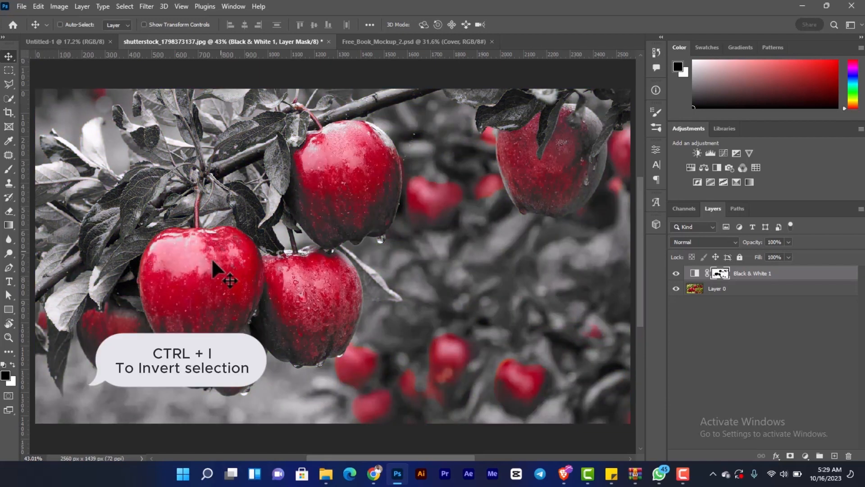
{"action": "scroll", "coordinate": [207, 264], "scroll_direction": "up", "scroll_amount": 2}
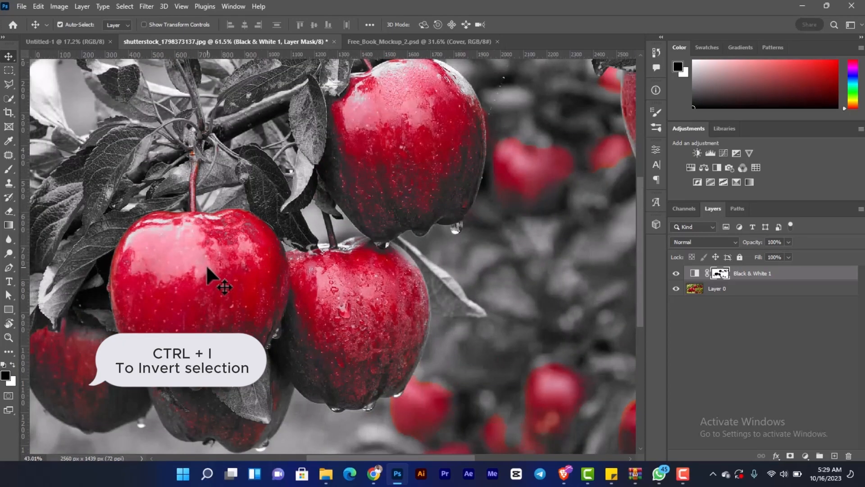
{"action": "scroll", "coordinate": [206, 264], "scroll_direction": "down", "scroll_amount": 2}
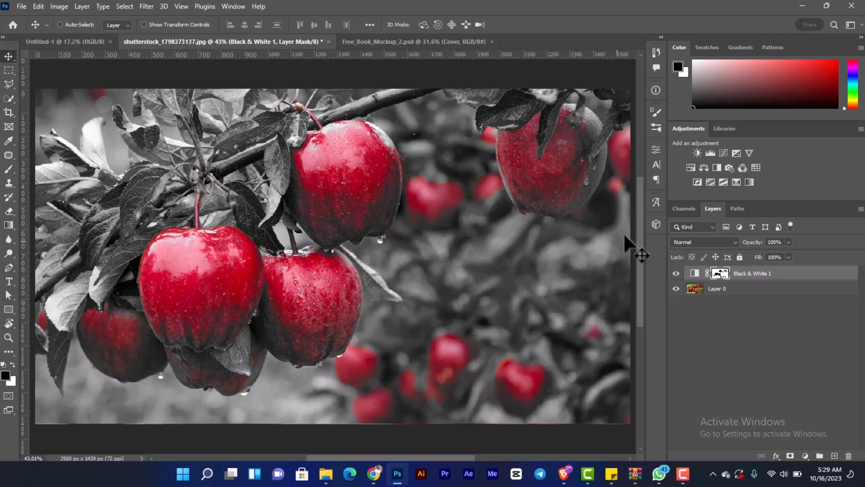
- Add a Hue/Saturation adjustment layer and set its saturation to +100
{"action": "left_click", "coordinate": [690, 166]}
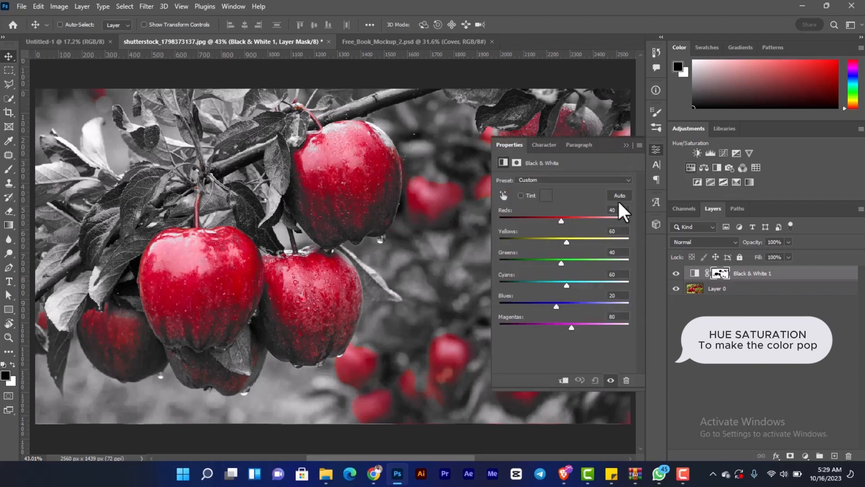
{"action": "left_click_drag", "start_coordinate": [564, 243], "coordinate": [565, 244]}
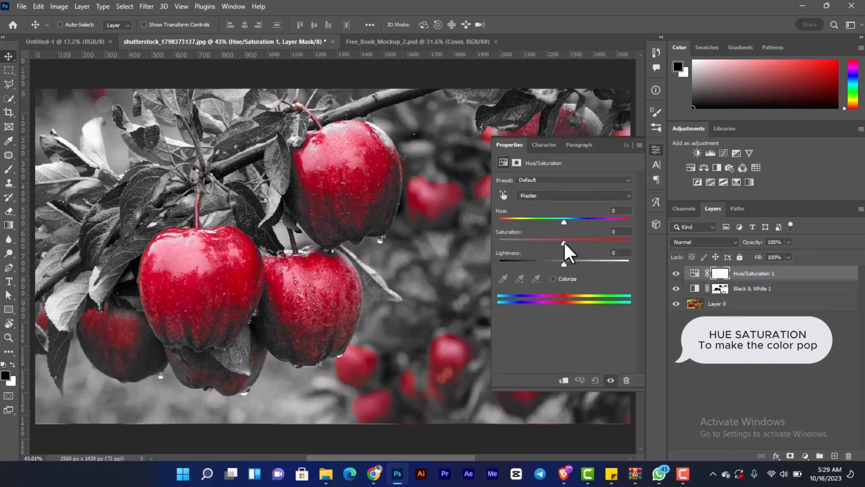
{"action": "left_click", "coordinate": [628, 240]}
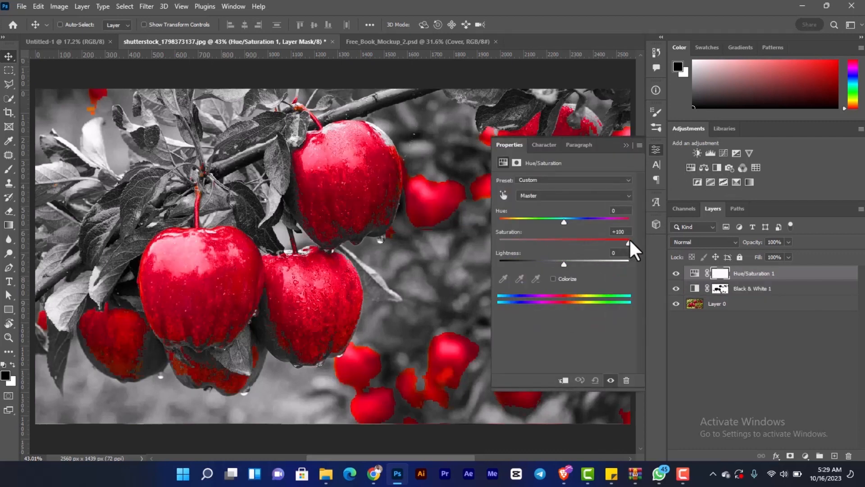
{"action": "left_click", "coordinate": [626, 146]}
{"action": "scroll", "coordinate": [177, 277], "scroll_direction": "up", "scroll_amount": 2}
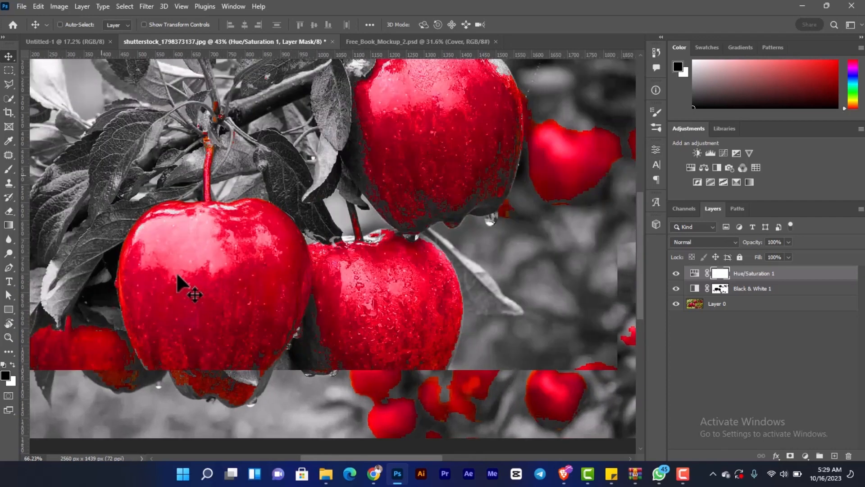
- Target the Black & White layer's mask and ready the Brush tool with black at size 200
{"action": "left_click", "coordinate": [721, 289]}
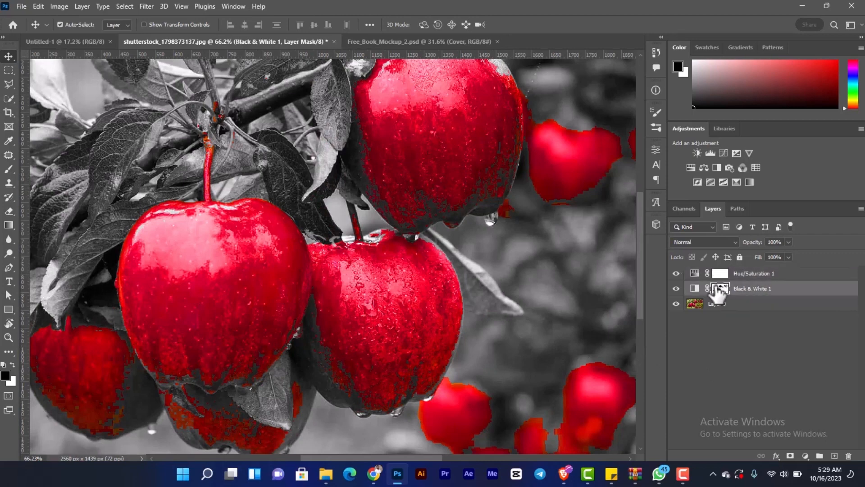
{"action": "key", "text": "ctrl+0"}
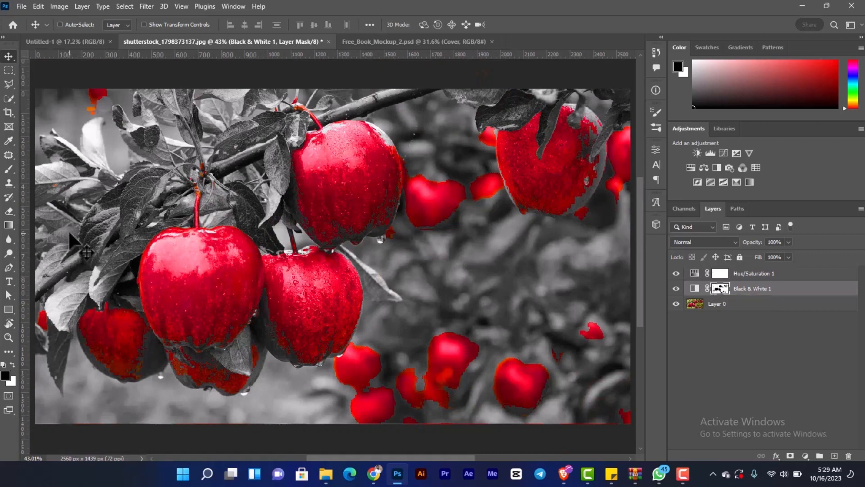
{"action": "key", "text": "b"}
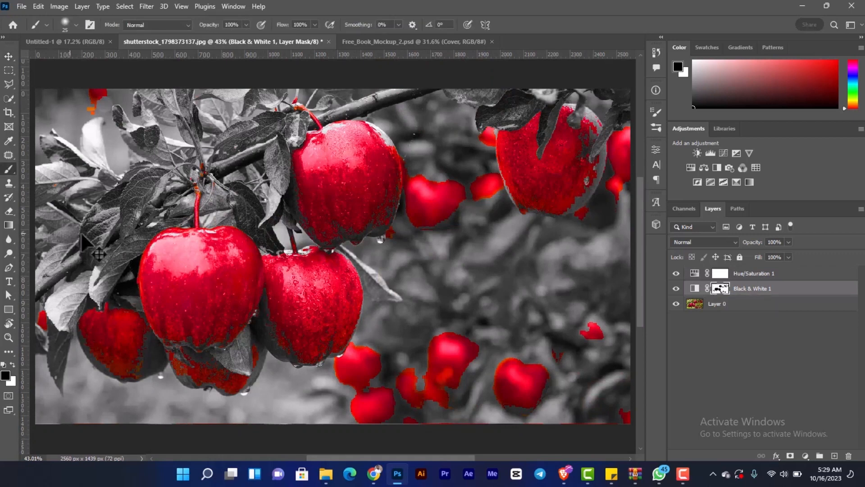
{"action": "right_click", "coordinate": [6, 170]}
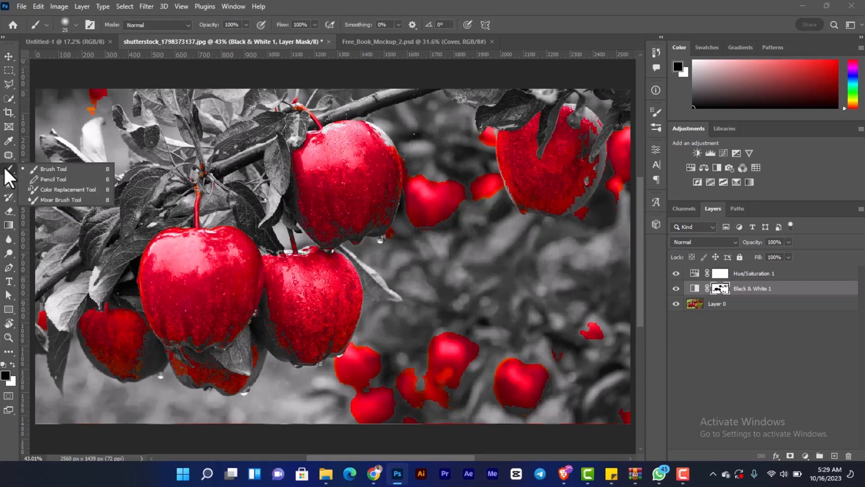
{"action": "left_click", "coordinate": [5, 168]}
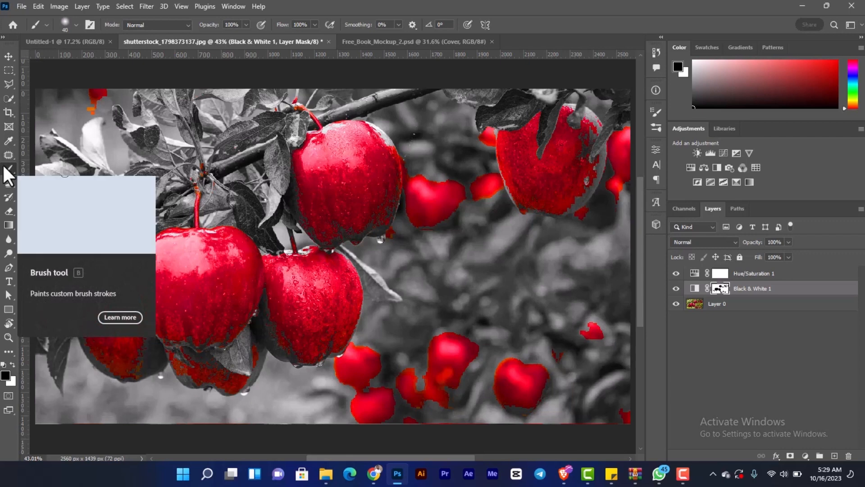
{"action": "key", "text": "bracketright"}
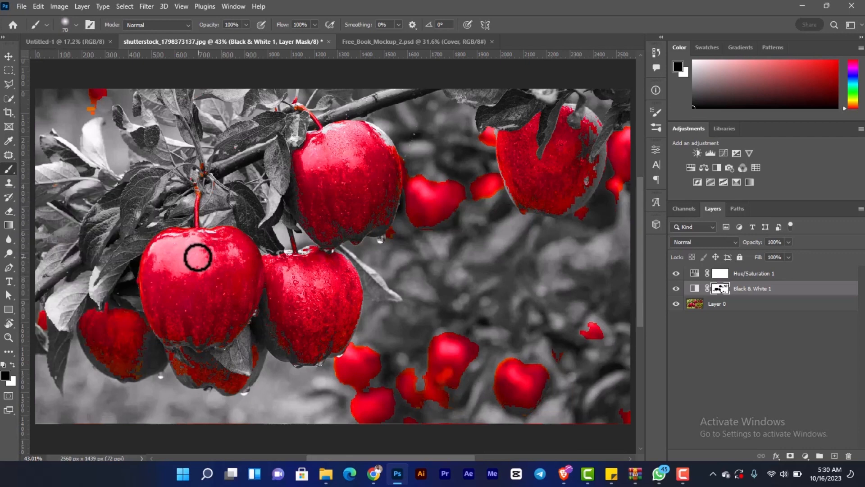
{"action": "key", "text": "bracketright"}
{"action": "key", "text": "bracketright"}
{"action": "key", "text": "bracketright"}
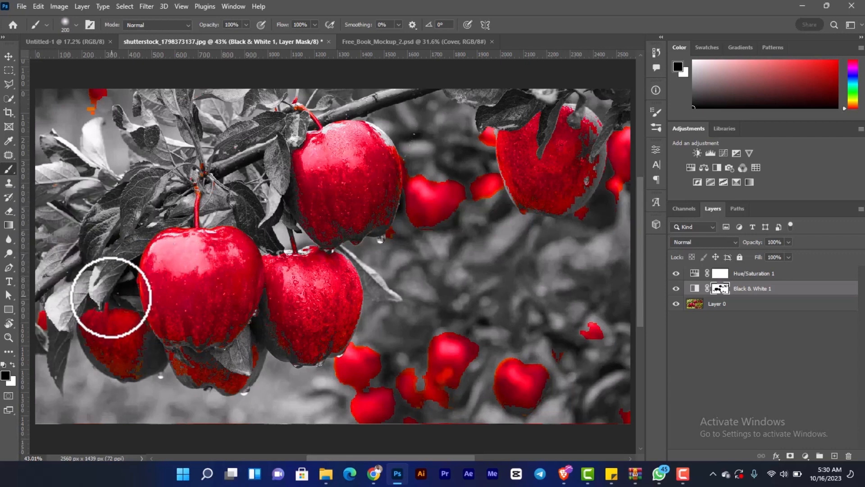
- Try a brush stroke on the Black & White mask over the small apple behind the front one, and undo it
{"action": "scroll", "coordinate": [116, 308], "scroll_direction": "up", "scroll_amount": 1}
{"action": "key", "text": "space"}
{"action": "left_click_drag", "start_coordinate": [126, 311], "coordinate": [154, 258]}
{"action": "mouse_move", "coordinate": [101, 251]}
{"action": "left_mouse_down"}
{"action": "mouse_move", "coordinate": [109, 324]}
{"action": "mouse_move", "coordinate": [103, 291]}
{"action": "left_mouse_up"}
{"action": "key", "text": "ctrl+z"}
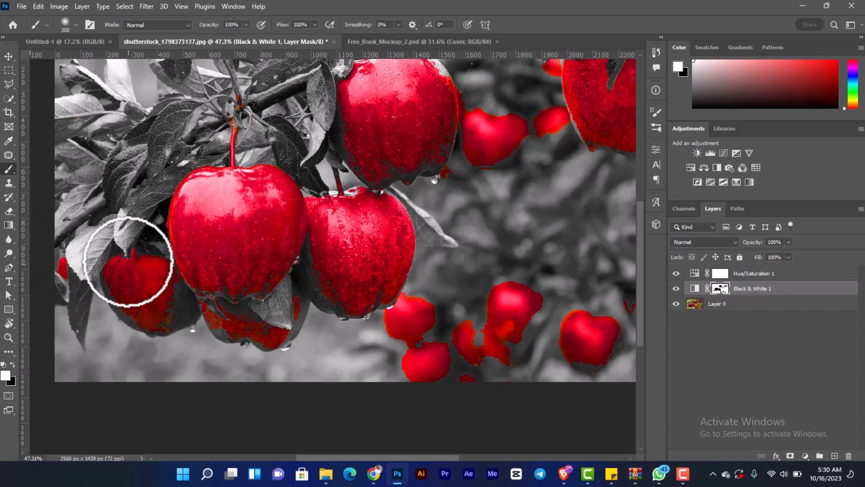
- Paint white on the Black & White mask over the small apple behind the front apple's left side to remove its colour
{"action": "mouse_move", "coordinate": [113, 236]}
{"action": "left_mouse_down"}
{"action": "mouse_move", "coordinate": [138, 336]}
{"action": "mouse_move", "coordinate": [75, 200]}
{"action": "mouse_move", "coordinate": [52, 296]}
{"action": "mouse_move", "coordinate": [51, 210]}
{"action": "mouse_move", "coordinate": [100, 338]}
{"action": "mouse_move", "coordinate": [137, 367]}
{"action": "mouse_move", "coordinate": [145, 308]}
{"action": "mouse_move", "coordinate": [127, 231]}
{"action": "mouse_move", "coordinate": [148, 328]}
{"action": "mouse_move", "coordinate": [156, 300]}
{"action": "mouse_move", "coordinate": [149, 255]}
{"action": "mouse_move", "coordinate": [160, 298]}
{"action": "mouse_move", "coordinate": [155, 270]}
{"action": "mouse_move", "coordinate": [163, 291]}
{"action": "mouse_move", "coordinate": [156, 278]}
{"action": "mouse_move", "coordinate": [155, 328]}
{"action": "left_mouse_up"}
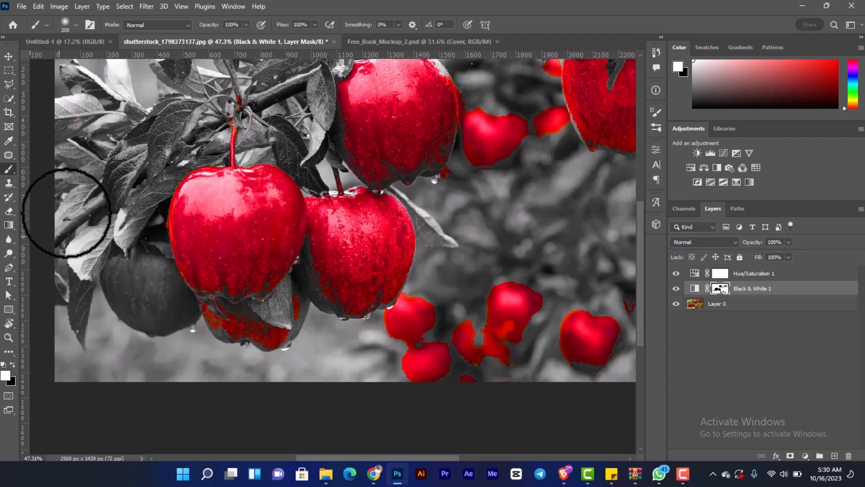
{"action": "scroll", "coordinate": [96, 170], "scroll_direction": "down", "scroll_amount": 1}
{"action": "left_click_drag", "start_coordinate": [131, 170], "coordinate": [103, 257]}
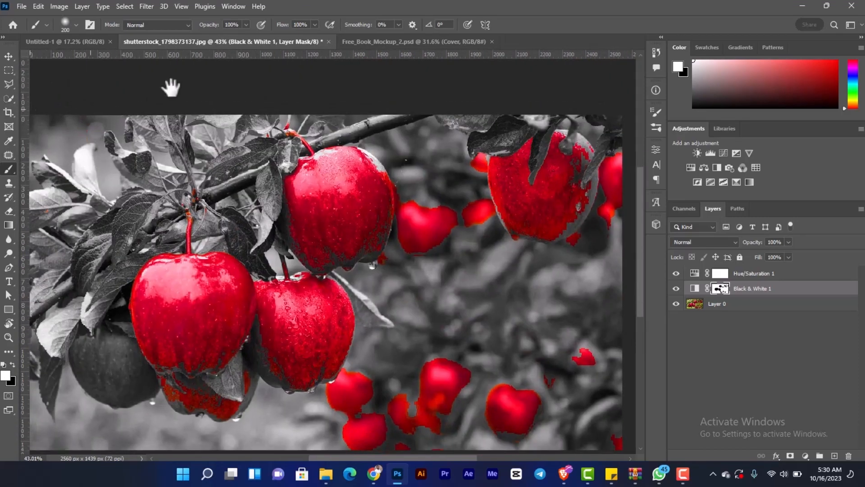
- Paint white on the mask over the upper hanging apples and the blurred ones between them, enlarging the brush to 500
{"action": "mouse_move", "coordinate": [311, 162]}
{"action": "left_mouse_down"}
{"action": "mouse_move", "coordinate": [342, 257]}
{"action": "mouse_move", "coordinate": [316, 264]}
{"action": "mouse_move", "coordinate": [313, 204]}
{"action": "mouse_move", "coordinate": [325, 282]}
{"action": "left_mouse_up"}
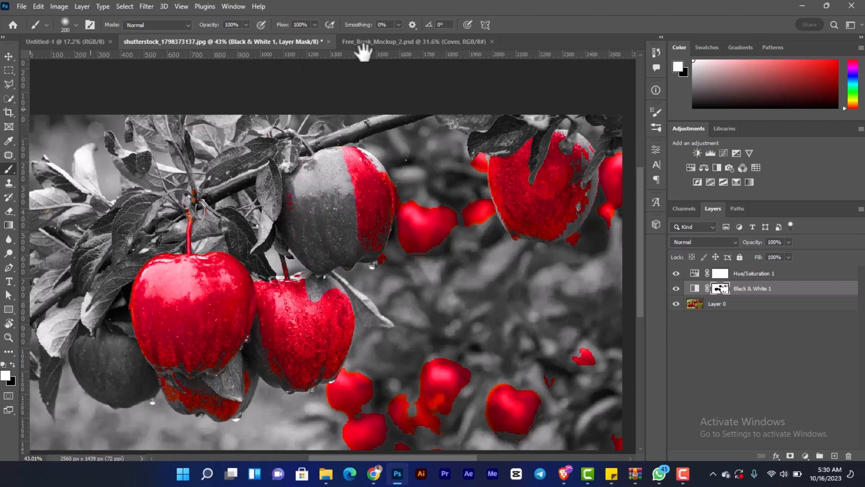
{"action": "left_click_drag", "start_coordinate": [352, 166], "coordinate": [356, 173]}
{"action": "key", "text": "bracketright"}
{"action": "key", "text": "bracketright"}
{"action": "key", "text": "bracketright"}
{"action": "key", "text": "bracketright"}
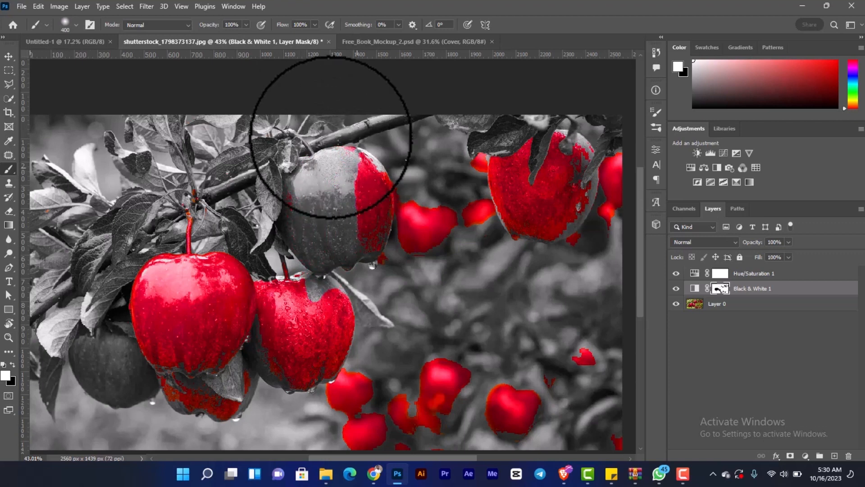
{"action": "mouse_move", "coordinate": [367, 154]}
{"action": "left_mouse_down"}
{"action": "mouse_move", "coordinate": [396, 229]}
{"action": "mouse_move", "coordinate": [393, 71]}
{"action": "mouse_move", "coordinate": [428, 201]}
{"action": "mouse_move", "coordinate": [603, 126]}
{"action": "mouse_move", "coordinate": [563, 214]}
{"action": "mouse_move", "coordinate": [522, 114]}
{"action": "mouse_move", "coordinate": [432, 242]}
{"action": "mouse_move", "coordinate": [484, 111]}
{"action": "mouse_move", "coordinate": [489, 240]}
{"action": "mouse_move", "coordinate": [605, 129]}
{"action": "mouse_move", "coordinate": [613, 210]}
{"action": "mouse_move", "coordinate": [595, 255]}
{"action": "left_mouse_up"}
{"action": "key", "text": "space"}
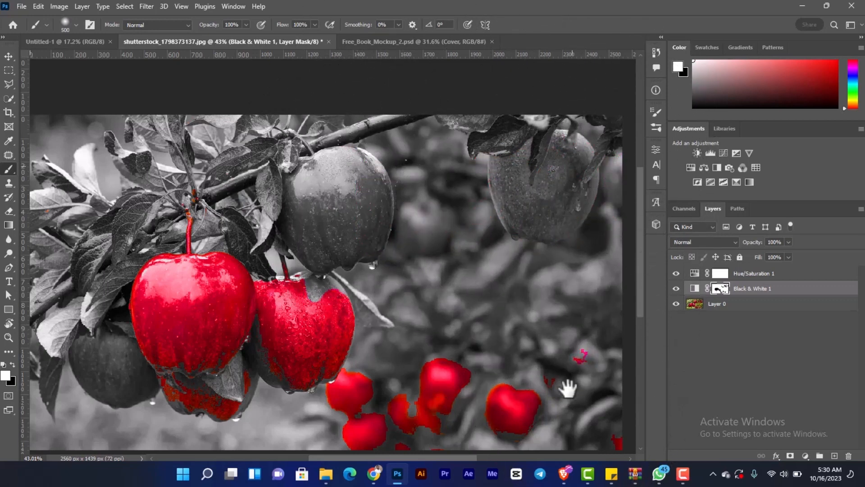
- Paint white over the blurred red apples in the lower background and the right part of the apple beside the front one
{"action": "left_click_drag", "start_coordinate": [567, 386], "coordinate": [550, 171]}
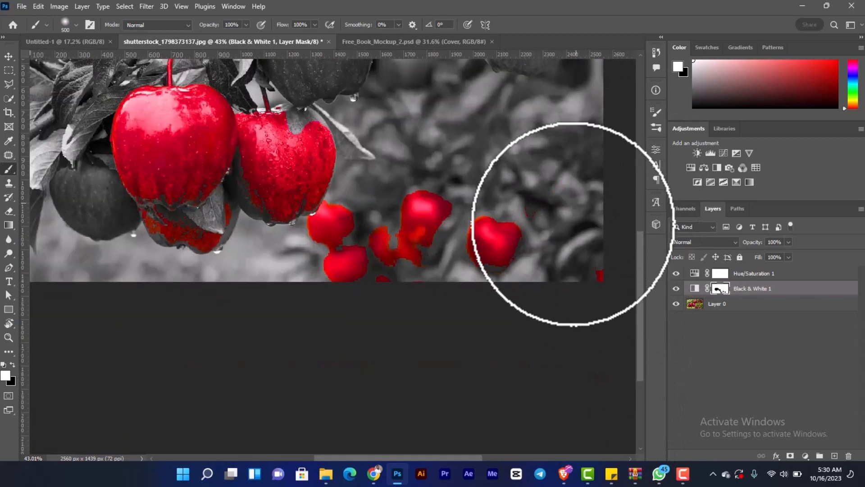
{"action": "mouse_move", "coordinate": [458, 248]}
{"action": "left_mouse_down"}
{"action": "mouse_move", "coordinate": [478, 207]}
{"action": "mouse_move", "coordinate": [510, 218]}
{"action": "mouse_move", "coordinate": [482, 266]}
{"action": "mouse_move", "coordinate": [465, 202]}
{"action": "mouse_move", "coordinate": [399, 240]}
{"action": "mouse_move", "coordinate": [368, 232]}
{"action": "mouse_move", "coordinate": [376, 147]}
{"action": "mouse_move", "coordinate": [316, 250]}
{"action": "mouse_move", "coordinate": [330, 287]}
{"action": "mouse_move", "coordinate": [374, 230]}
{"action": "mouse_move", "coordinate": [549, 229]}
{"action": "left_mouse_up"}
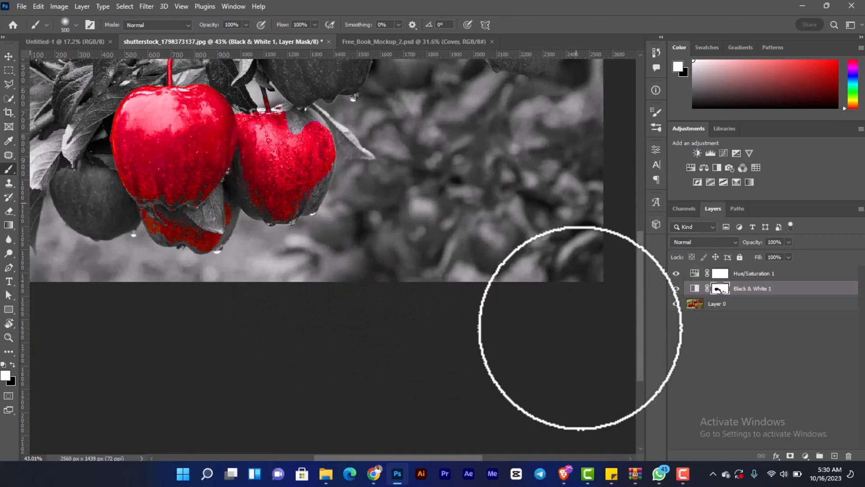
{"action": "mouse_move", "coordinate": [313, 151]}
{"action": "left_mouse_down"}
{"action": "mouse_move", "coordinate": [305, 220]}
{"action": "mouse_move", "coordinate": [284, 228]}
{"action": "mouse_move", "coordinate": [392, 210]}
{"action": "left_mouse_up"}
- Paint white over the apple beneath the front one, reducing the brush to size 70 for the areas near the leaf
{"action": "scroll", "coordinate": [279, 214], "scroll_direction": "up", "scroll_amount": 4}
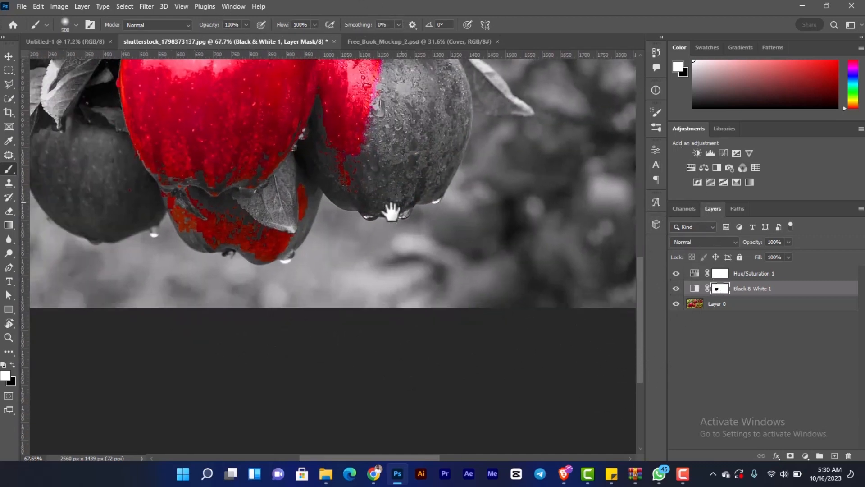
{"action": "key", "text": "bracketleft"}
{"action": "key", "text": "bracketleft"}
{"action": "key", "text": "bracketleft"}
{"action": "key", "text": "bracketleft"}
{"action": "key", "text": "bracketleft"}
{"action": "key", "text": "bracketleft"}
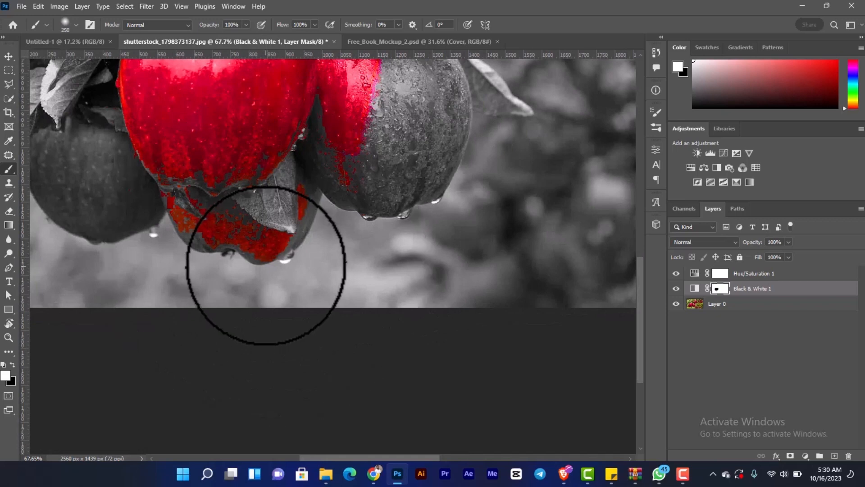
{"action": "scroll", "coordinate": [264, 255], "scroll_direction": "up", "scroll_amount": 3}
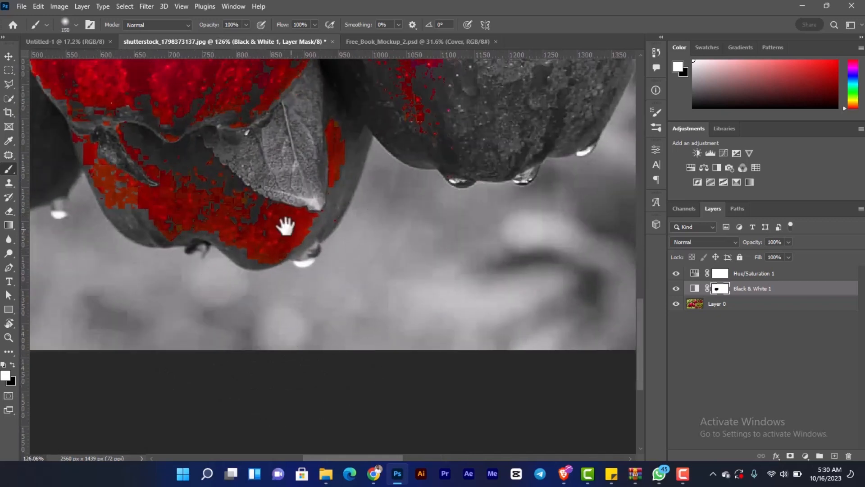
{"action": "left_click_drag", "start_coordinate": [286, 226], "coordinate": [293, 261]}
{"action": "mouse_move", "coordinate": [346, 229]}
{"action": "left_mouse_down"}
{"action": "mouse_move", "coordinate": [248, 241]}
{"action": "mouse_move", "coordinate": [329, 251]}
{"action": "mouse_move", "coordinate": [157, 224]}
{"action": "mouse_move", "coordinate": [120, 193]}
{"action": "mouse_move", "coordinate": [139, 199]}
{"action": "mouse_move", "coordinate": [128, 212]}
{"action": "mouse_move", "coordinate": [116, 203]}
{"action": "mouse_move", "coordinate": [173, 236]}
{"action": "mouse_move", "coordinate": [230, 229]}
{"action": "mouse_move", "coordinate": [236, 197]}
{"action": "mouse_move", "coordinate": [160, 187]}
{"action": "mouse_move", "coordinate": [149, 171]}
{"action": "mouse_move", "coordinate": [97, 178]}
{"action": "mouse_move", "coordinate": [106, 179]}
{"action": "left_mouse_up"}
{"action": "key", "text": "bracketleft"}
{"action": "key", "text": "bracketleft"}
{"action": "key", "text": "bracketleft"}
{"action": "key", "text": "bracketleft"}
{"action": "key", "text": "bracketleft"}
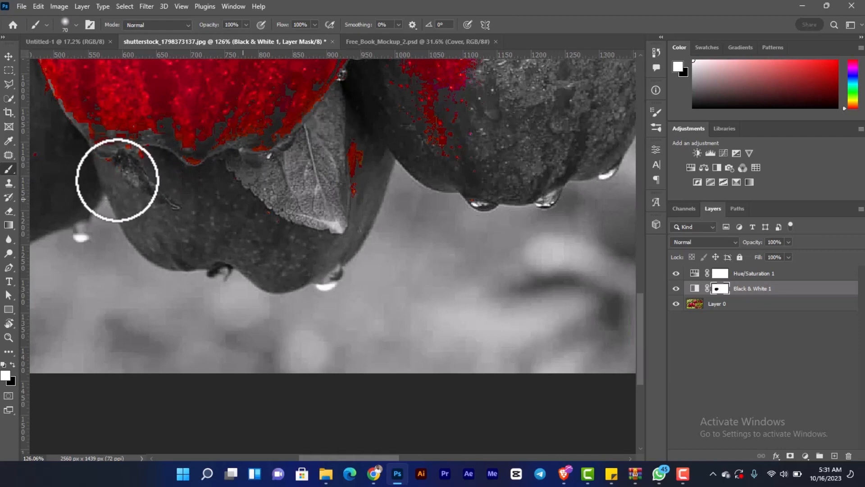
{"action": "left_click_drag", "start_coordinate": [324, 220], "coordinate": [303, 294]}
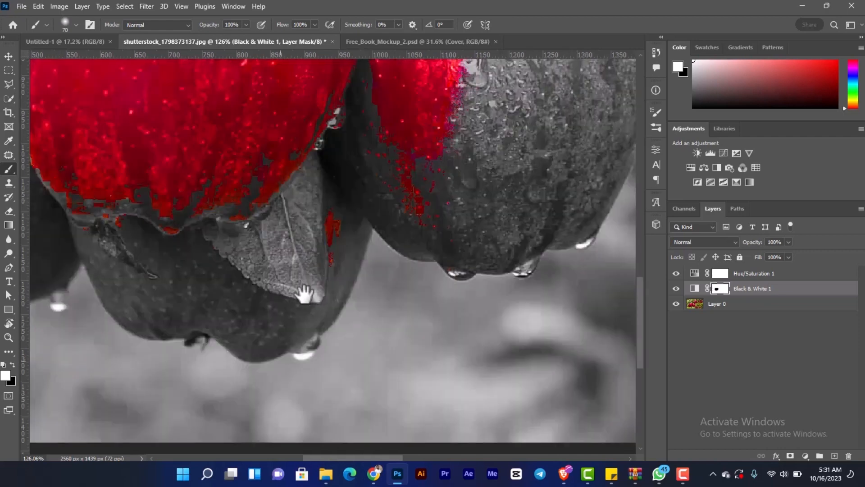
{"action": "mouse_move", "coordinate": [336, 257]}
{"action": "left_mouse_down"}
{"action": "mouse_move", "coordinate": [329, 252]}
{"action": "mouse_move", "coordinate": [329, 259]}
{"action": "mouse_move", "coordinate": [336, 224]}
{"action": "left_mouse_up"}
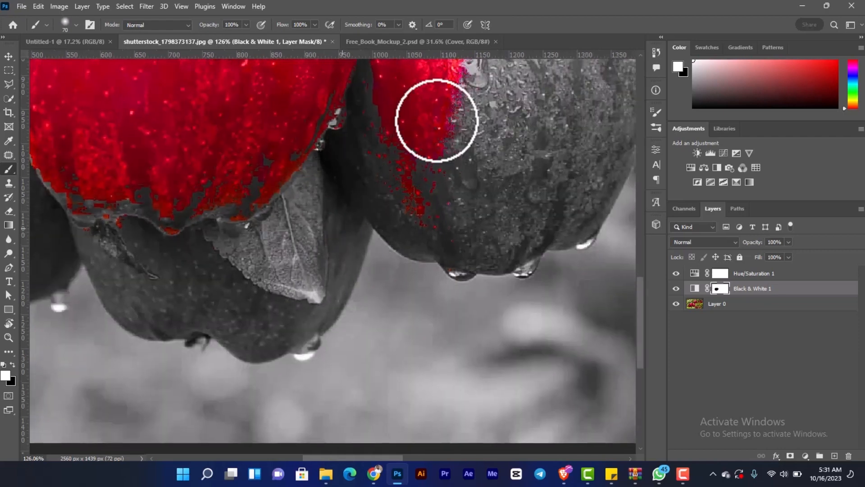
- Paint white over the remaining red on the apple right of the front one and the stray specks on the left apple
{"action": "left_click_drag", "start_coordinate": [438, 123], "coordinate": [425, 224]}
{"action": "left_click_drag", "start_coordinate": [375, 279], "coordinate": [328, 344]}
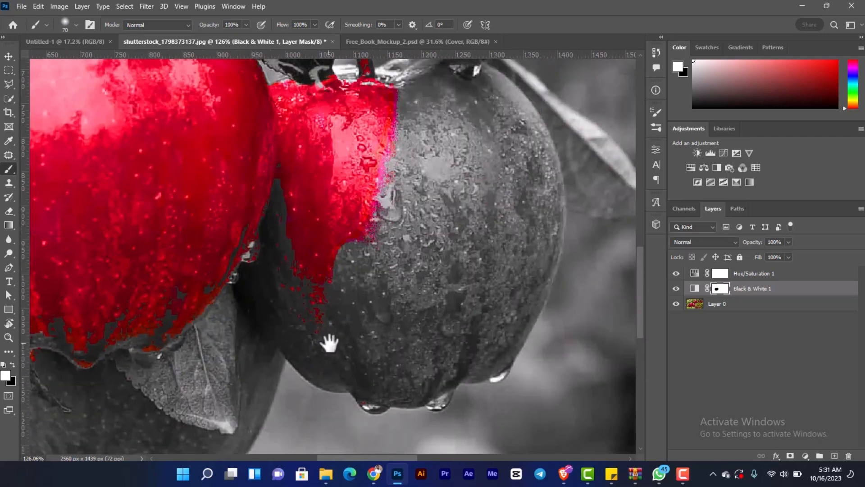
{"action": "mouse_move", "coordinate": [396, 72]}
{"action": "left_mouse_down"}
{"action": "mouse_move", "coordinate": [343, 287]}
{"action": "mouse_move", "coordinate": [346, 260]}
{"action": "mouse_move", "coordinate": [319, 308]}
{"action": "mouse_move", "coordinate": [387, 45]}
{"action": "left_mouse_up"}
{"action": "left_click_drag", "start_coordinate": [364, 142], "coordinate": [353, 201]}
{"action": "mouse_move", "coordinate": [347, 80]}
{"action": "left_mouse_down"}
{"action": "mouse_move", "coordinate": [332, 217]}
{"action": "mouse_move", "coordinate": [331, 118]}
{"action": "mouse_move", "coordinate": [330, 220]}
{"action": "mouse_move", "coordinate": [316, 105]}
{"action": "mouse_move", "coordinate": [306, 103]}
{"action": "mouse_move", "coordinate": [307, 273]}
{"action": "mouse_move", "coordinate": [292, 330]}
{"action": "mouse_move", "coordinate": [348, 186]}
{"action": "mouse_move", "coordinate": [293, 404]}
{"action": "mouse_move", "coordinate": [305, 300]}
{"action": "mouse_move", "coordinate": [279, 348]}
{"action": "mouse_move", "coordinate": [296, 288]}
{"action": "mouse_move", "coordinate": [279, 323]}
{"action": "mouse_move", "coordinate": [324, 89]}
{"action": "mouse_move", "coordinate": [299, 179]}
{"action": "mouse_move", "coordinate": [277, 112]}
{"action": "mouse_move", "coordinate": [277, 266]}
{"action": "mouse_move", "coordinate": [296, 226]}
{"action": "mouse_move", "coordinate": [302, 168]}
{"action": "mouse_move", "coordinate": [293, 219]}
{"action": "mouse_move", "coordinate": [295, 166]}
{"action": "mouse_move", "coordinate": [287, 198]}
{"action": "mouse_move", "coordinate": [280, 136]}
{"action": "mouse_move", "coordinate": [288, 265]}
{"action": "mouse_move", "coordinate": [275, 324]}
{"action": "mouse_move", "coordinate": [417, 224]}
{"action": "left_mouse_up"}
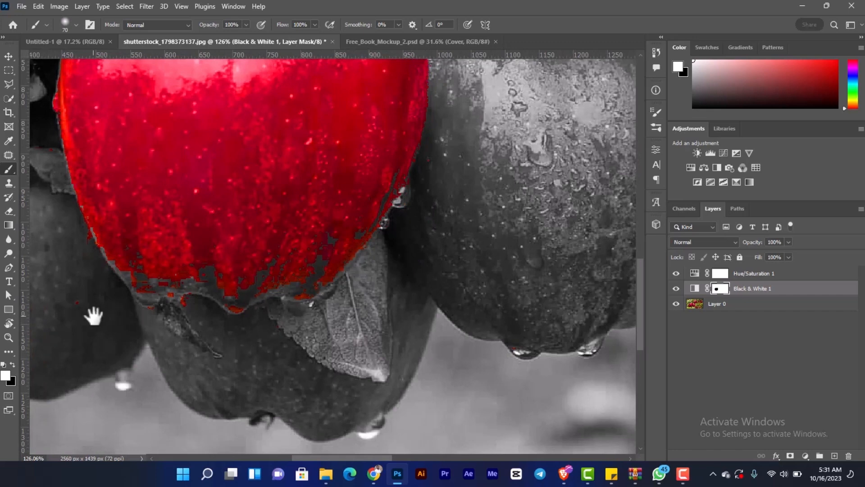
{"action": "left_click_drag", "start_coordinate": [93, 316], "coordinate": [300, 284]}
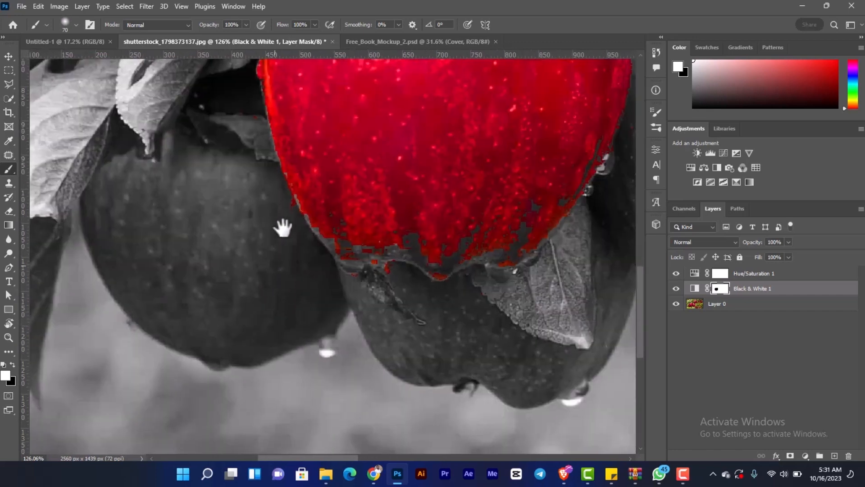
{"action": "left_click_drag", "start_coordinate": [243, 202], "coordinate": [205, 244]}
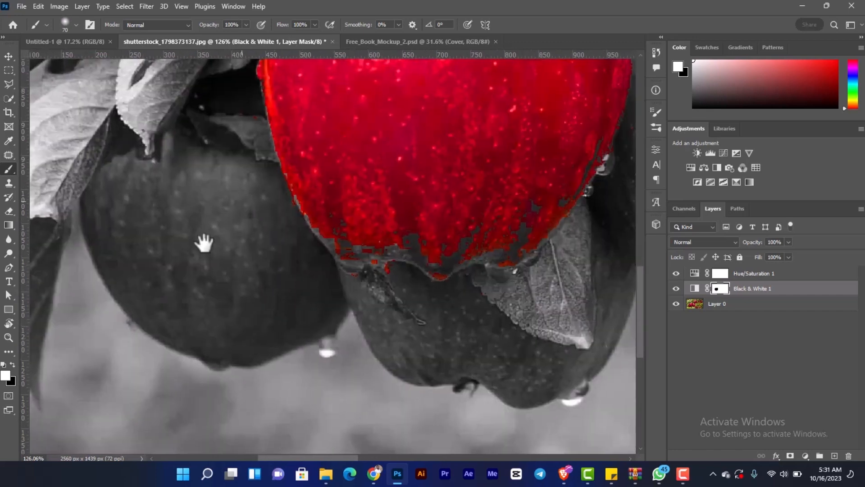
- Switch to black with brush size 25 and restore the colour along the front apple's lower-left edge on the mask
{"action": "scroll", "coordinate": [294, 261], "scroll_direction": "up", "scroll_amount": 3}
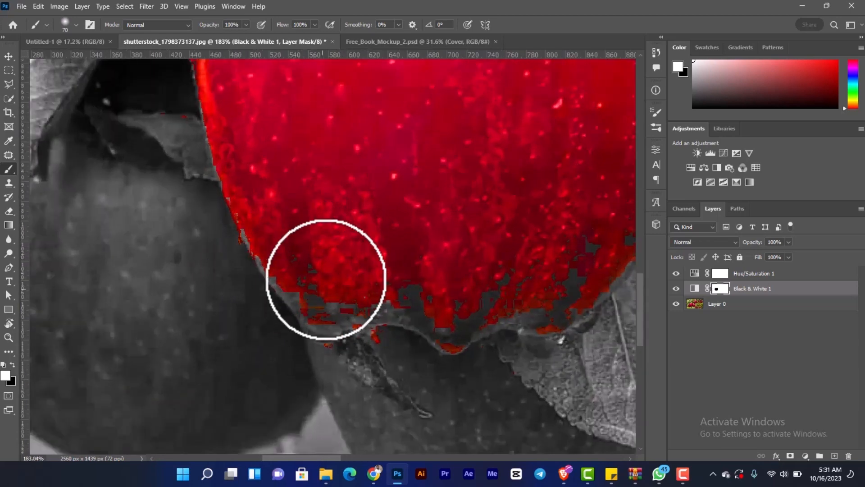
{"action": "mouse_move", "coordinate": [313, 225]}
{"action": "left_mouse_down"}
{"action": "mouse_move", "coordinate": [296, 225]}
{"action": "mouse_move", "coordinate": [304, 240]}
{"action": "left_mouse_up"}
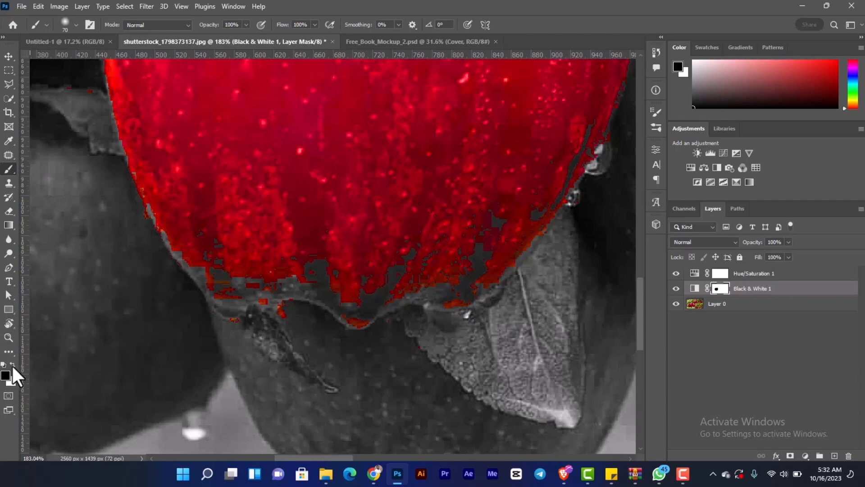
{"action": "mouse_move", "coordinate": [151, 274]}
{"action": "left_mouse_down"}
{"action": "mouse_move", "coordinate": [169, 199]}
{"action": "mouse_move", "coordinate": [193, 233]}
{"action": "left_mouse_up"}
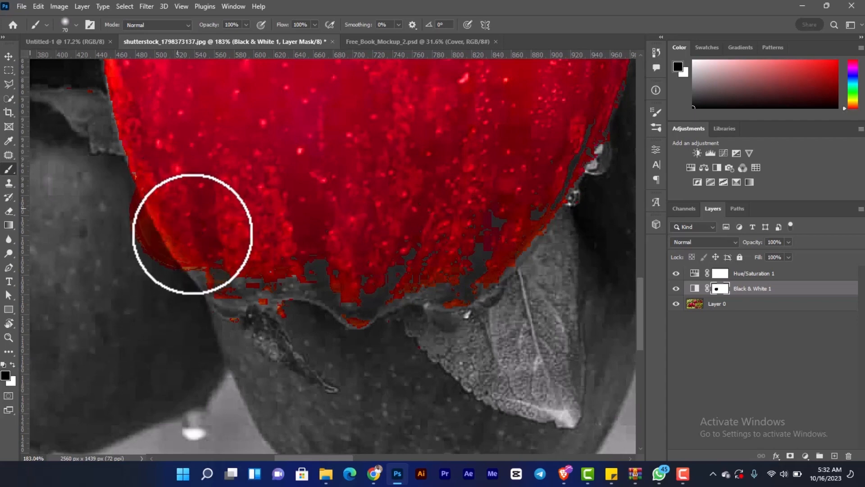
{"action": "key", "text": "ctrl+z"}
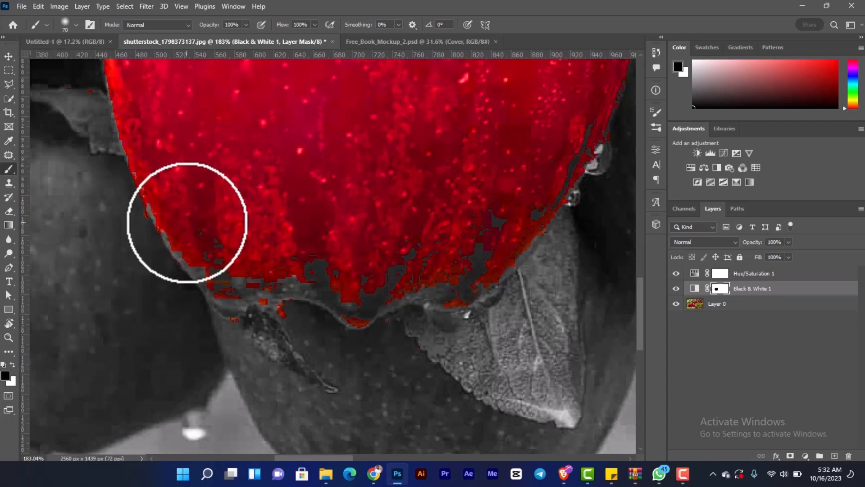
{"action": "key", "text": "bracketleft"}
{"action": "key", "text": "bracketleft"}
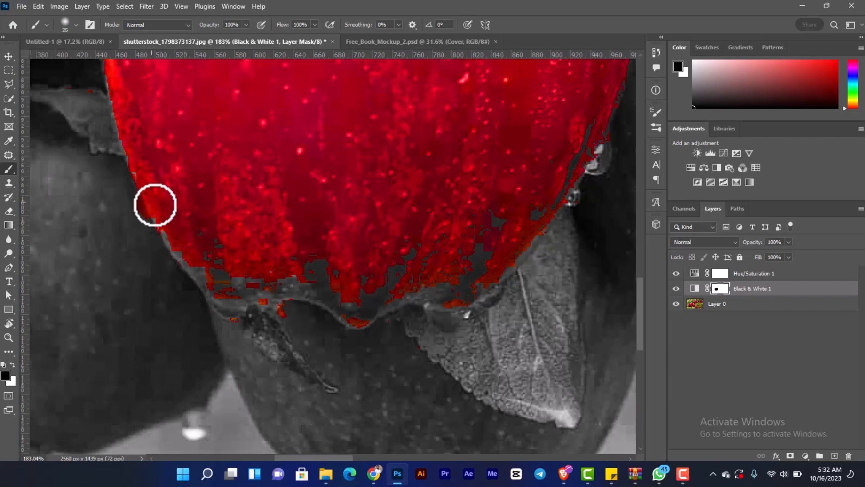
{"action": "key", "text": "x"}
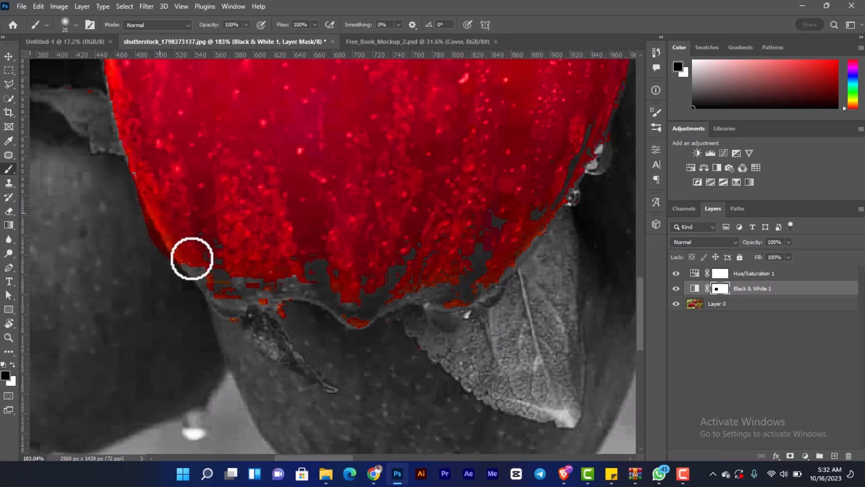
{"action": "left_click_drag", "start_coordinate": [191, 258], "coordinate": [206, 276]}
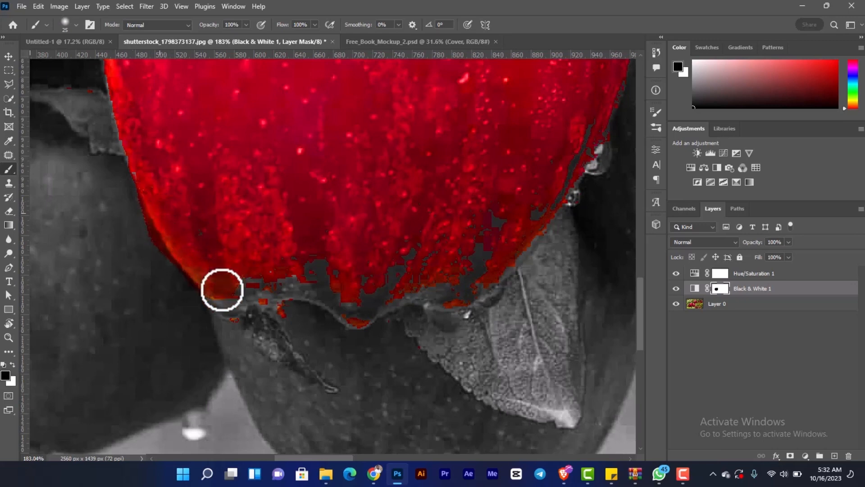
- Paint black on the mask along the front apple's bottom and lower-right edge to fill in its missing colour
{"action": "mouse_move", "coordinate": [244, 298]}
{"action": "left_mouse_down"}
{"action": "mouse_move", "coordinate": [272, 279]}
{"action": "mouse_move", "coordinate": [268, 293]}
{"action": "mouse_move", "coordinate": [319, 269]}
{"action": "mouse_move", "coordinate": [344, 311]}
{"action": "mouse_move", "coordinate": [325, 289]}
{"action": "mouse_move", "coordinate": [306, 293]}
{"action": "mouse_move", "coordinate": [369, 304]}
{"action": "mouse_move", "coordinate": [378, 287]}
{"action": "left_mouse_up"}
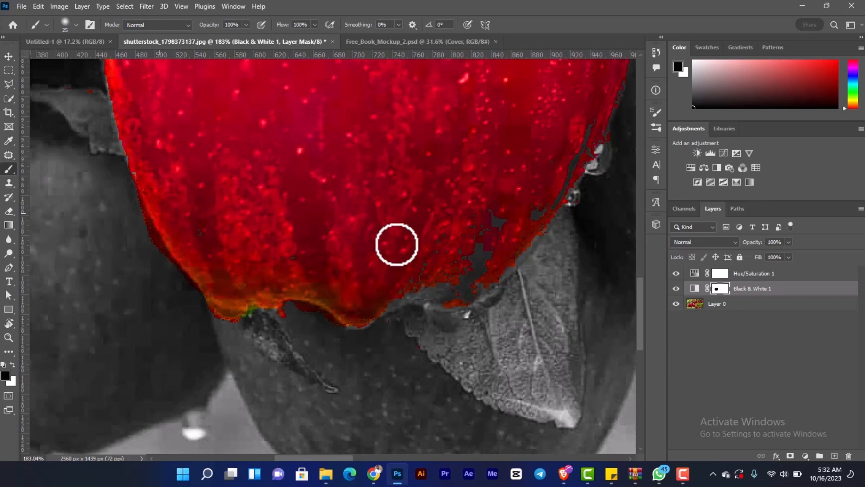
{"action": "left_click_drag", "start_coordinate": [439, 265], "coordinate": [396, 297]}
{"action": "mouse_move", "coordinate": [444, 274]}
{"action": "left_mouse_down"}
{"action": "mouse_move", "coordinate": [496, 227]}
{"action": "mouse_move", "coordinate": [454, 294]}
{"action": "left_mouse_up"}
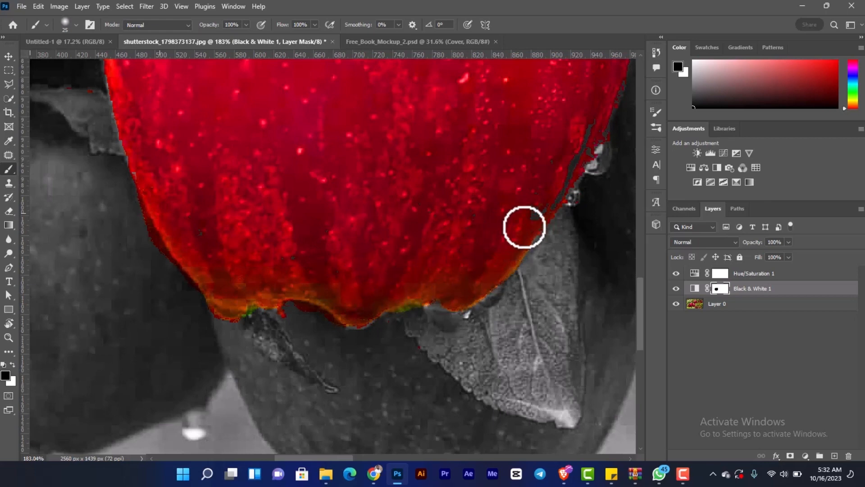
{"action": "left_click_drag", "start_coordinate": [507, 231], "coordinate": [353, 322]}
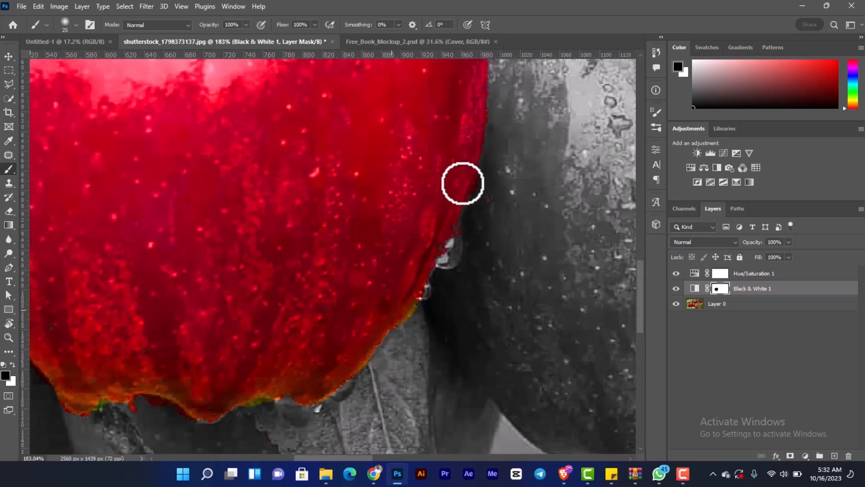
- Switch to white and clean the colour spill off the mask along the front apple's lower-left and bottom edges
{"action": "scroll", "coordinate": [393, 268], "scroll_direction": "down", "scroll_amount": 8}
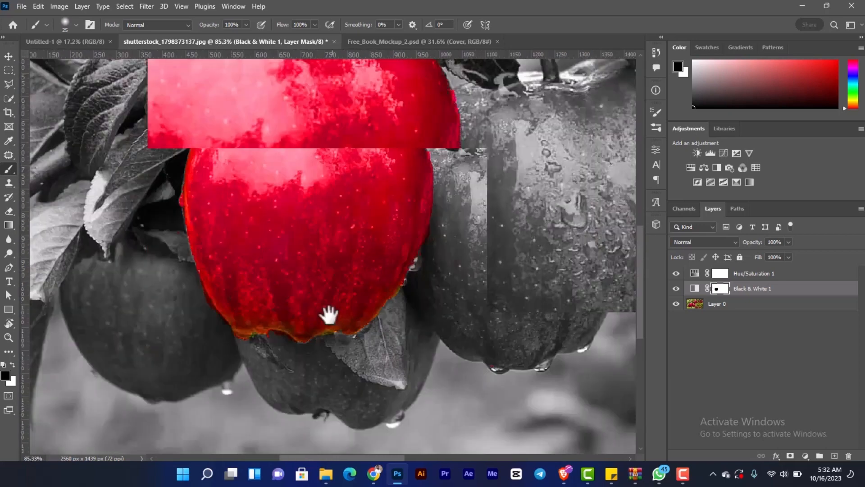
{"action": "left_click_drag", "start_coordinate": [329, 315], "coordinate": [335, 367]}
{"action": "scroll", "coordinate": [273, 239], "scroll_direction": "up", "scroll_amount": 5}
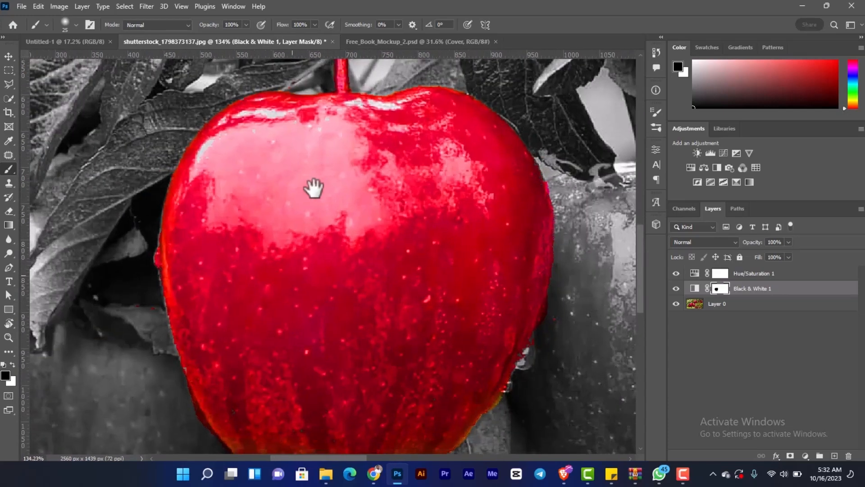
{"action": "left_click_drag", "start_coordinate": [276, 301], "coordinate": [305, 154]}
{"action": "left_click_drag", "start_coordinate": [242, 226], "coordinate": [253, 207]}
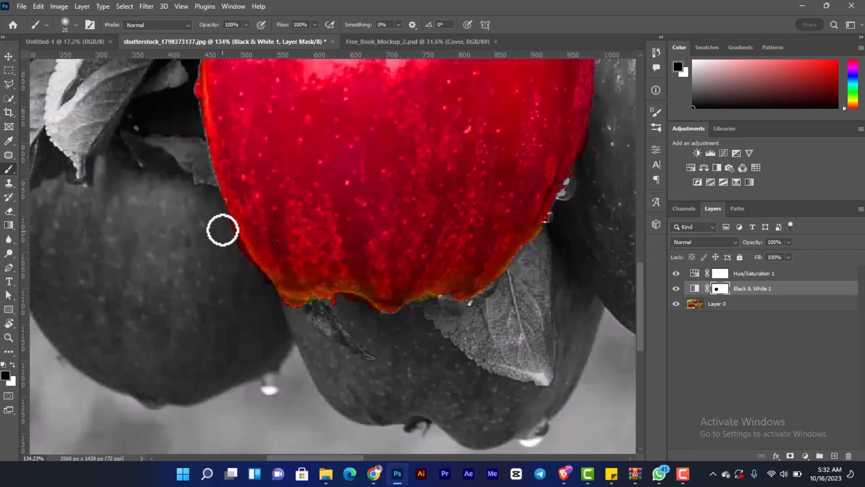
{"action": "scroll", "coordinate": [220, 245], "scroll_direction": "up", "scroll_amount": 4}
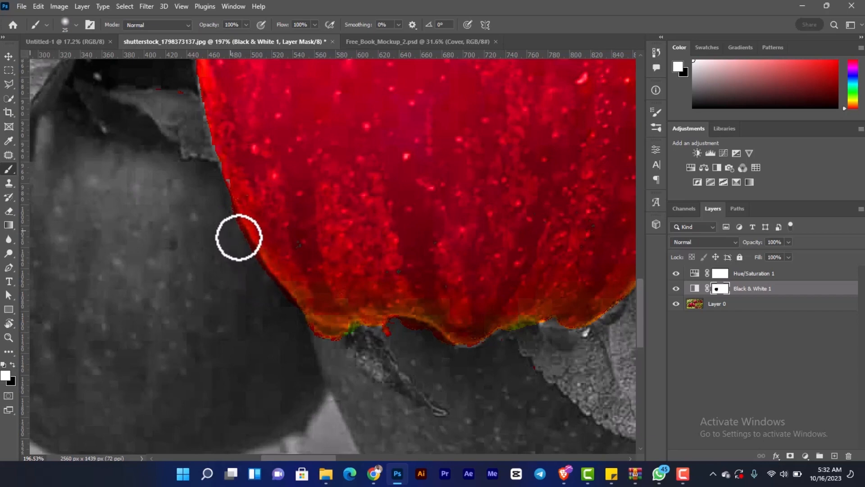
{"action": "left_click_drag", "start_coordinate": [200, 230], "coordinate": [120, 156]}
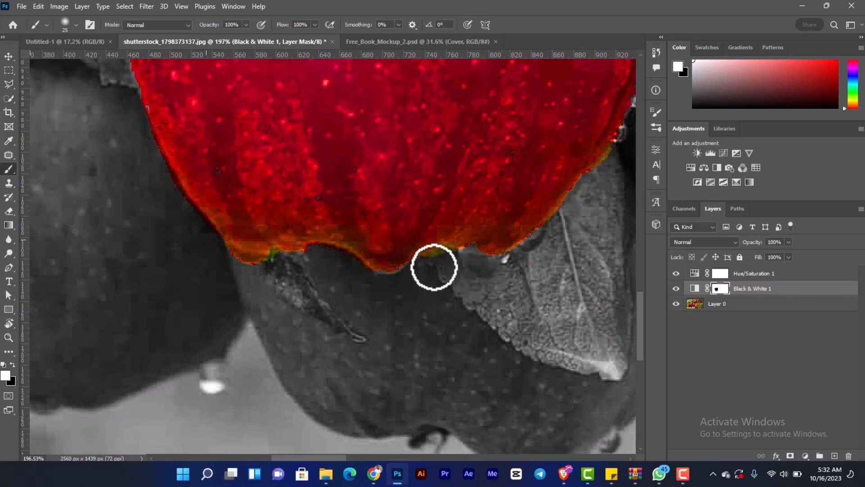
- Paint white on the mask around the water droplets on the front apple's right edge to remove the red spill
{"action": "left_click_drag", "start_coordinate": [470, 294], "coordinate": [351, 341]}
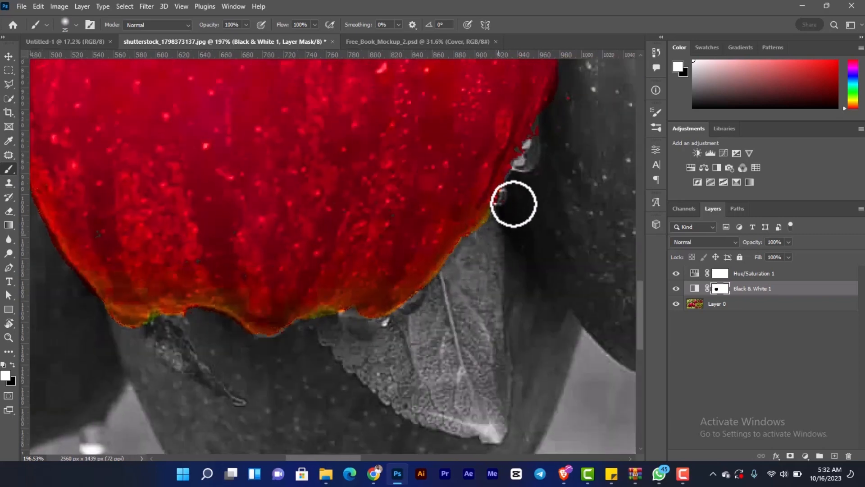
{"action": "left_click_drag", "start_coordinate": [510, 211], "coordinate": [366, 311]}
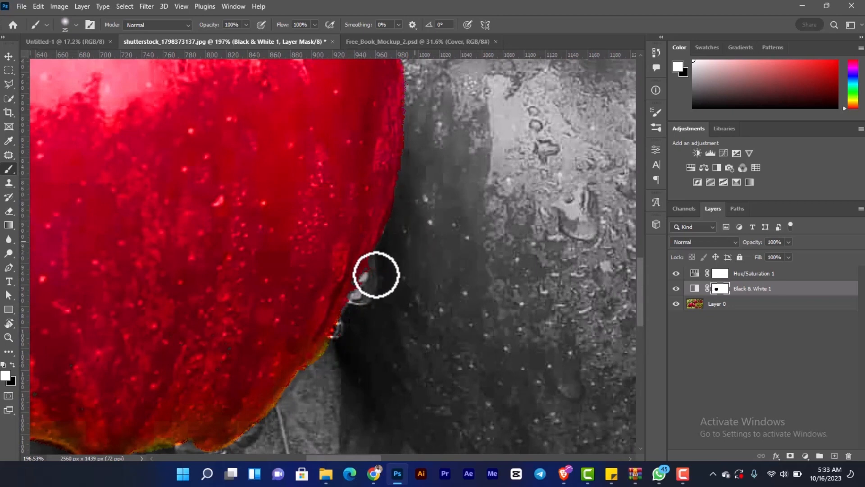
{"action": "left_click_drag", "start_coordinate": [363, 296], "coordinate": [344, 332]}
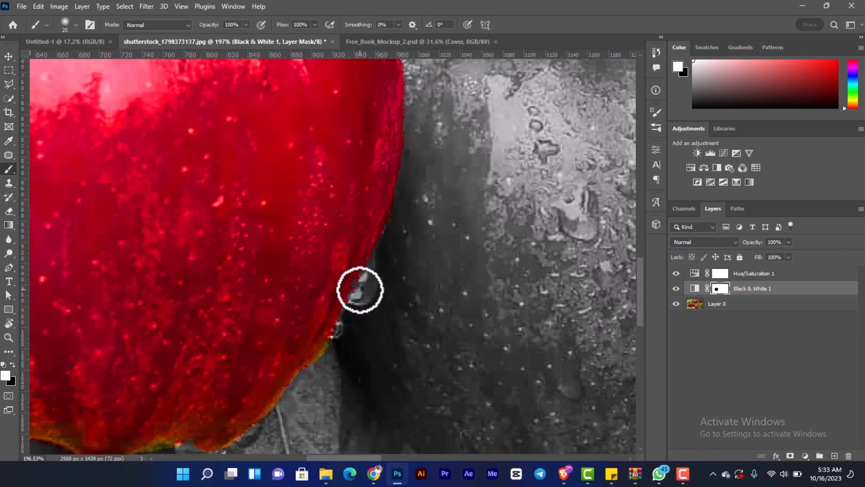
- Enlarge the brush to 60 and paint white on the mask over the front apple's stem and the twigs above to remove their colour
{"action": "key", "text": "ctrl+0"}
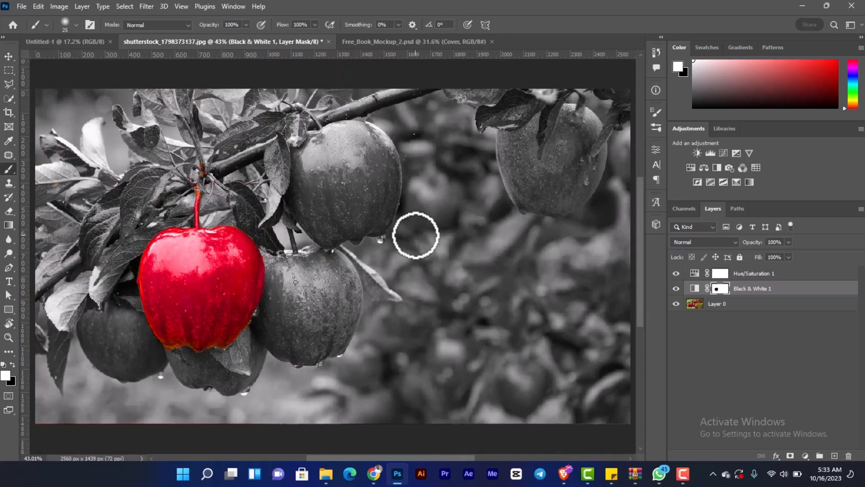
{"action": "scroll", "coordinate": [218, 195], "scroll_direction": "up", "scroll_amount": 5}
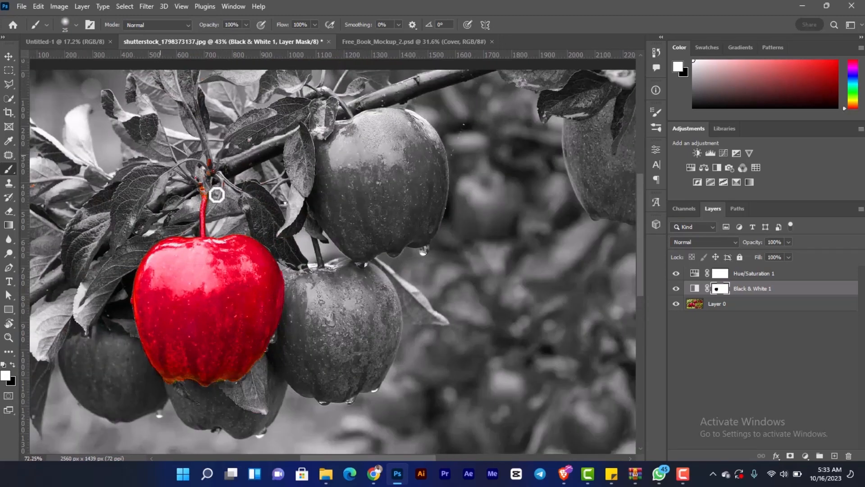
{"action": "key", "text": "bracketright"}
{"action": "key", "text": "bracketright"}
{"action": "key", "text": "bracketright"}
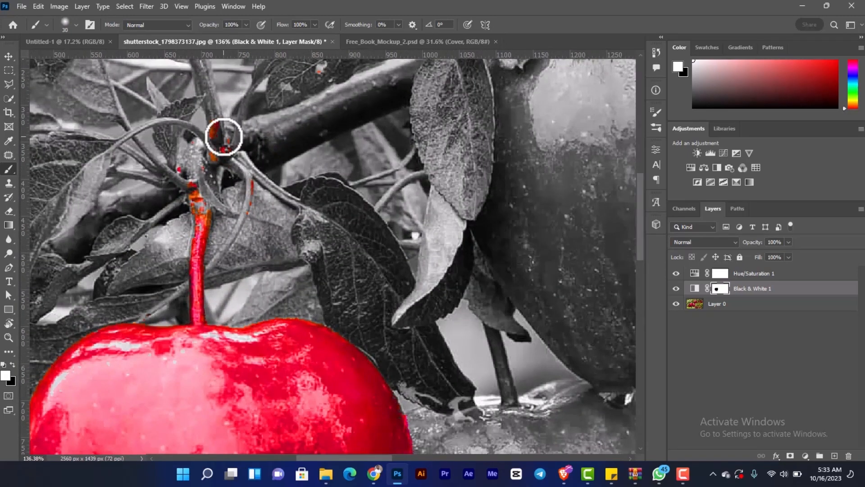
{"action": "mouse_move", "coordinate": [224, 191]}
{"action": "left_mouse_down"}
{"action": "mouse_move", "coordinate": [229, 137]}
{"action": "mouse_move", "coordinate": [168, 217]}
{"action": "mouse_move", "coordinate": [208, 152]}
{"action": "mouse_move", "coordinate": [164, 197]}
{"action": "left_mouse_up"}
{"action": "mouse_move", "coordinate": [282, 175]}
{"action": "left_mouse_down"}
{"action": "mouse_move", "coordinate": [219, 223]}
{"action": "mouse_move", "coordinate": [215, 250]}
{"action": "mouse_move", "coordinate": [187, 267]}
{"action": "mouse_move", "coordinate": [212, 210]}
{"action": "mouse_move", "coordinate": [182, 275]}
{"action": "mouse_move", "coordinate": [211, 293]}
{"action": "mouse_move", "coordinate": [207, 282]}
{"action": "mouse_move", "coordinate": [194, 307]}
{"action": "left_mouse_up"}
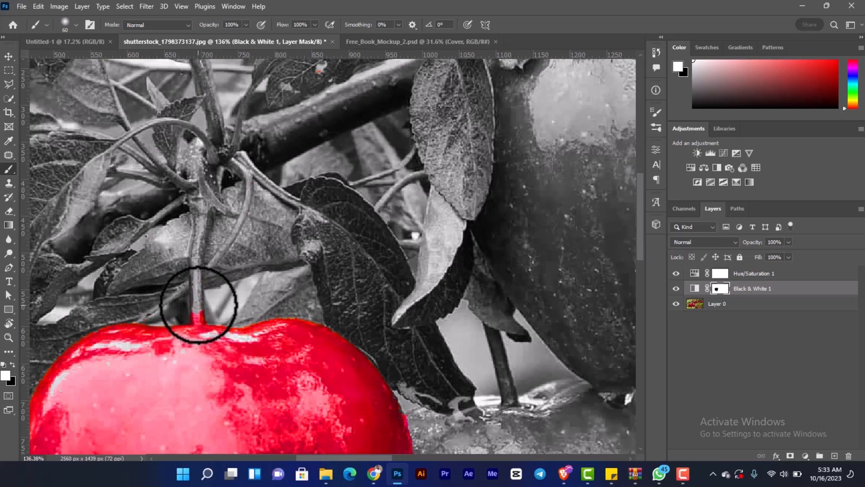
- Reduce the brush to 35 and paint white on the mask over the base of the front apple's stem
{"action": "key", "text": "bracketleft"}
{"action": "key", "text": "bracketleft"}
{"action": "key", "text": "bracketleft"}
{"action": "key", "text": "bracketleft"}
{"action": "mouse_move", "coordinate": [199, 310]}
{"action": "left_mouse_down"}
{"action": "mouse_move", "coordinate": [209, 310]}
{"action": "mouse_move", "coordinate": [187, 311]}
{"action": "mouse_move", "coordinate": [199, 313]}
{"action": "left_mouse_up"}
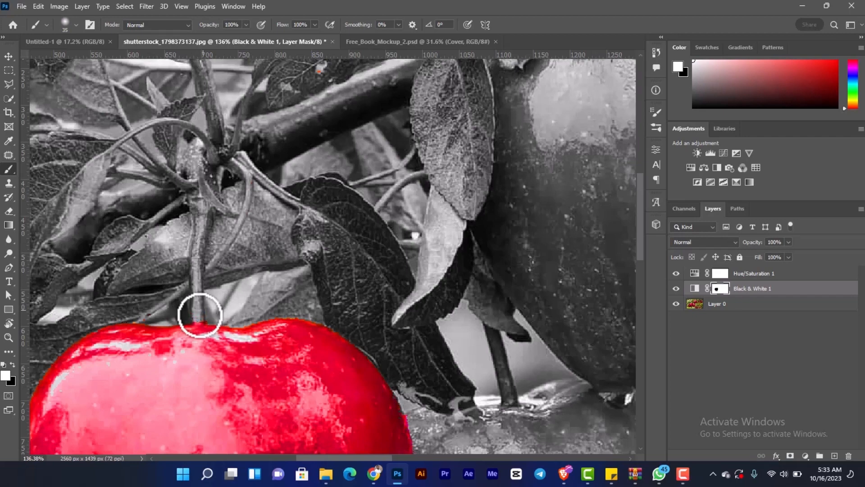
- Hide the Hue/Saturation 1 layer and, with a black brush of size 100, fill in the grey patches on the front apple's lower half on the mask
{"action": "scroll", "coordinate": [217, 293], "scroll_direction": "down", "scroll_amount": 3}
{"action": "scroll", "coordinate": [225, 288], "scroll_direction": "down", "scroll_amount": 3}
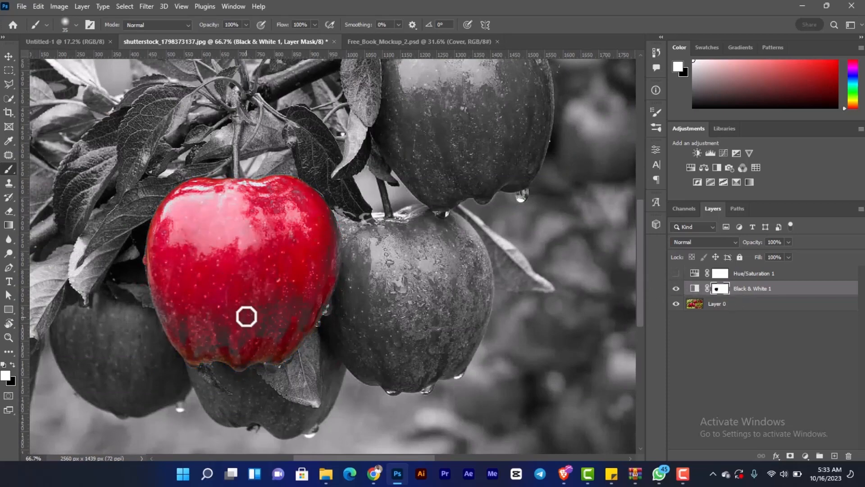
{"action": "scroll", "coordinate": [247, 311], "scroll_direction": "up", "scroll_amount": 2}
{"action": "left_click_drag", "start_coordinate": [247, 296], "coordinate": [257, 248]}
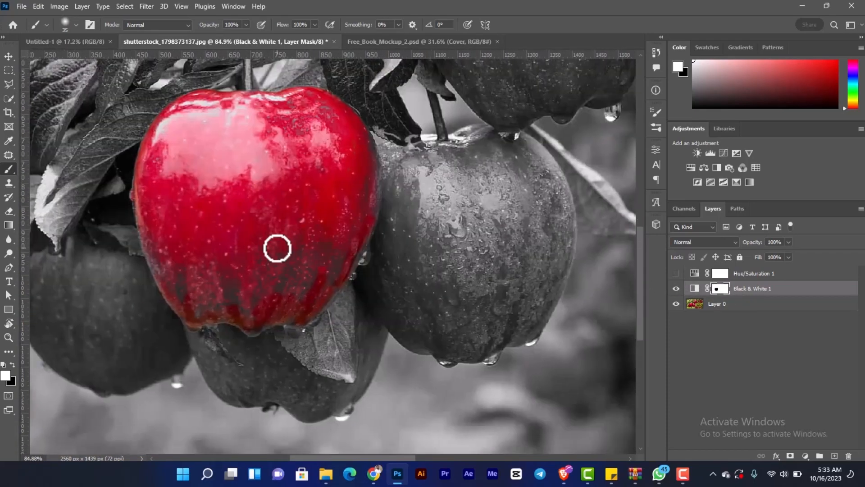
{"action": "key", "text": "bracketright"}
{"action": "key", "text": "bracketright"}
{"action": "key", "text": "bracketright"}
{"action": "key", "text": "bracketright"}
{"action": "key", "text": "bracketright"}
{"action": "key", "text": "bracketright"}
{"action": "key", "text": "bracketright"}
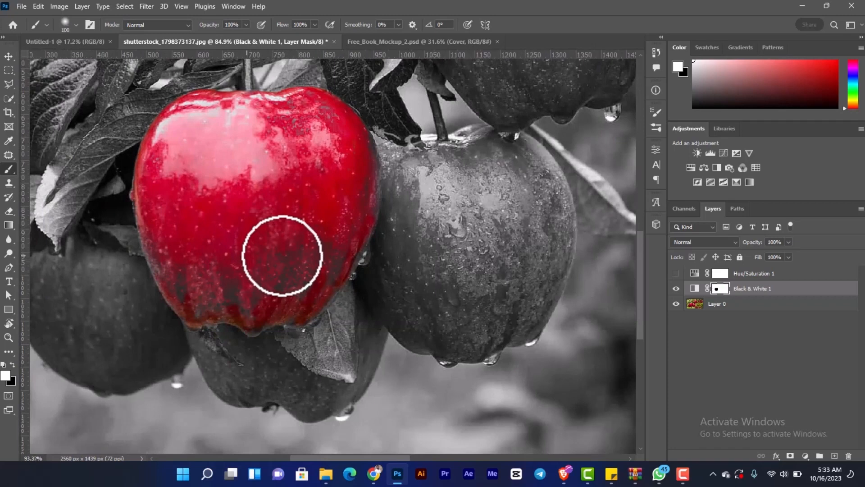
{"action": "scroll", "coordinate": [282, 254], "scroll_direction": "up", "scroll_amount": 4}
{"action": "key", "text": "x"}
{"action": "mouse_move", "coordinate": [299, 232]}
{"action": "left_mouse_down"}
{"action": "mouse_move", "coordinate": [271, 306]}
{"action": "mouse_move", "coordinate": [314, 246]}
{"action": "mouse_move", "coordinate": [314, 286]}
{"action": "mouse_move", "coordinate": [331, 284]}
{"action": "mouse_move", "coordinate": [350, 267]}
{"action": "mouse_move", "coordinate": [372, 221]}
{"action": "mouse_move", "coordinate": [372, 242]}
{"action": "mouse_move", "coordinate": [404, 157]}
{"action": "mouse_move", "coordinate": [305, 263]}
{"action": "mouse_move", "coordinate": [235, 305]}
{"action": "mouse_move", "coordinate": [244, 279]}
{"action": "mouse_move", "coordinate": [221, 270]}
{"action": "mouse_move", "coordinate": [194, 300]}
{"action": "mouse_move", "coordinate": [147, 286]}
{"action": "mouse_move", "coordinate": [115, 242]}
{"action": "mouse_move", "coordinate": [124, 289]}
{"action": "mouse_move", "coordinate": [165, 324]}
{"action": "mouse_move", "coordinate": [185, 325]}
{"action": "mouse_move", "coordinate": [168, 339]}
{"action": "mouse_move", "coordinate": [257, 347]}
{"action": "mouse_move", "coordinate": [286, 329]}
{"action": "mouse_move", "coordinate": [334, 327]}
{"action": "mouse_move", "coordinate": [296, 352]}
{"action": "mouse_move", "coordinate": [308, 355]}
{"action": "mouse_move", "coordinate": [353, 313]}
{"action": "mouse_move", "coordinate": [350, 324]}
{"action": "mouse_move", "coordinate": [308, 335]}
{"action": "mouse_move", "coordinate": [275, 384]}
{"action": "mouse_move", "coordinate": [214, 397]}
{"action": "mouse_move", "coordinate": [162, 383]}
{"action": "left_mouse_up"}
- Switch to white with brush size 45 and remove the colour spill below the front apple's lower-left edge on the mask
{"action": "key", "text": "bracketleft"}
{"action": "key", "text": "bracketleft"}
{"action": "key", "text": "bracketleft"}
{"action": "key", "text": "bracketleft"}
{"action": "key", "text": "bracketleft"}
{"action": "key", "text": "bracketleft"}
{"action": "key", "text": "x"}
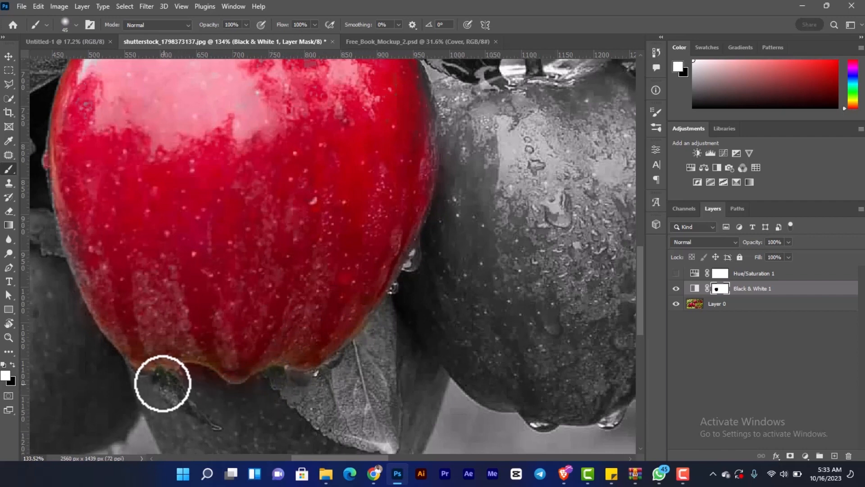
{"action": "left_click", "coordinate": [163, 383]}
- Switch to black and restore the colour along the front apple's left edge and across its top and right side on the mask
{"action": "key", "text": "x"}
{"action": "mouse_move", "coordinate": [69, 230]}
{"action": "left_mouse_down"}
{"action": "mouse_move", "coordinate": [61, 192]}
{"action": "mouse_move", "coordinate": [91, 279]}
{"action": "left_mouse_up"}
{"action": "key", "text": "space"}
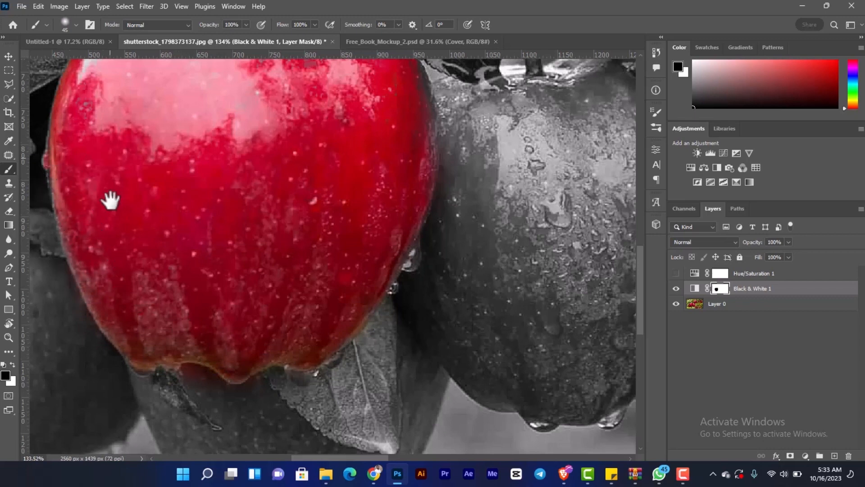
{"action": "left_click_drag", "start_coordinate": [110, 201], "coordinate": [112, 279]}
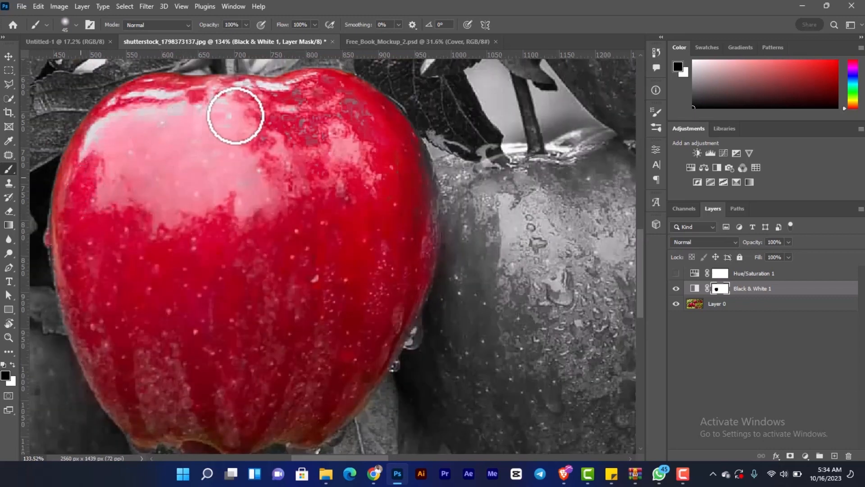
{"action": "mouse_move", "coordinate": [366, 91]}
{"action": "left_mouse_down"}
{"action": "mouse_move", "coordinate": [211, 84]}
{"action": "mouse_move", "coordinate": [204, 105]}
{"action": "mouse_move", "coordinate": [188, 105]}
{"action": "mouse_move", "coordinate": [345, 156]}
{"action": "mouse_move", "coordinate": [362, 173]}
{"action": "mouse_move", "coordinate": [392, 150]}
{"action": "mouse_move", "coordinate": [407, 157]}
{"action": "mouse_move", "coordinate": [403, 128]}
{"action": "mouse_move", "coordinate": [419, 226]}
{"action": "mouse_move", "coordinate": [419, 192]}
{"action": "mouse_move", "coordinate": [384, 310]}
{"action": "left_mouse_up"}
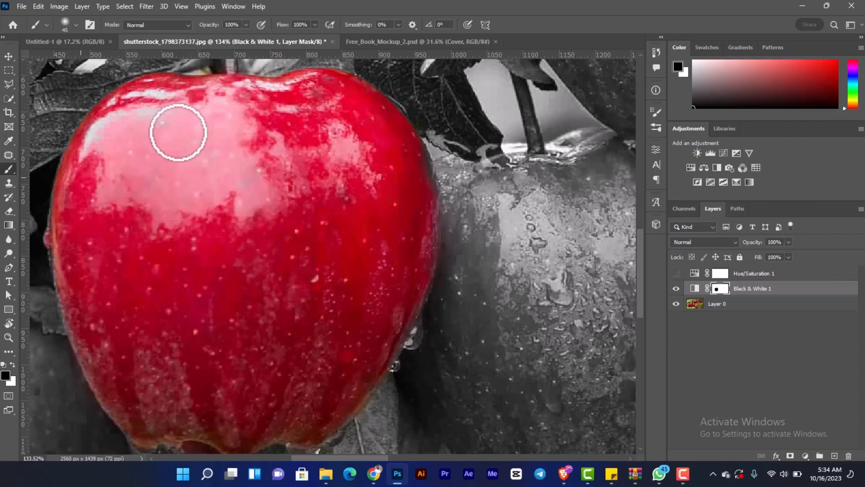
- Touch up the mask along the front apple's bottom edge, cleaning the spill over the leaf with white, and switch to the Move tool
{"action": "scroll", "coordinate": [143, 117], "scroll_direction": "down", "scroll_amount": 4}
{"action": "mouse_move", "coordinate": [193, 329]}
{"action": "left_mouse_down"}
{"action": "mouse_move", "coordinate": [225, 228]}
{"action": "mouse_move", "coordinate": [194, 228]}
{"action": "mouse_move", "coordinate": [273, 256]}
{"action": "mouse_move", "coordinate": [329, 243]}
{"action": "mouse_move", "coordinate": [358, 249]}
{"action": "left_mouse_up"}
{"action": "scroll", "coordinate": [224, 260], "scroll_direction": "up", "scroll_amount": 1}
{"action": "scroll", "coordinate": [225, 259], "scroll_direction": "up", "scroll_amount": 2}
{"action": "key", "text": "x"}
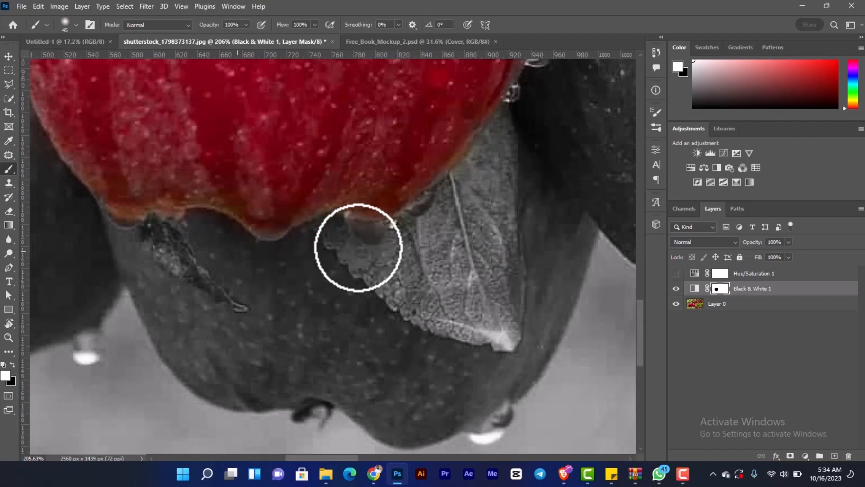
{"action": "scroll", "coordinate": [205, 246], "scroll_direction": "down", "scroll_amount": 5}
{"action": "key", "text": "v"}
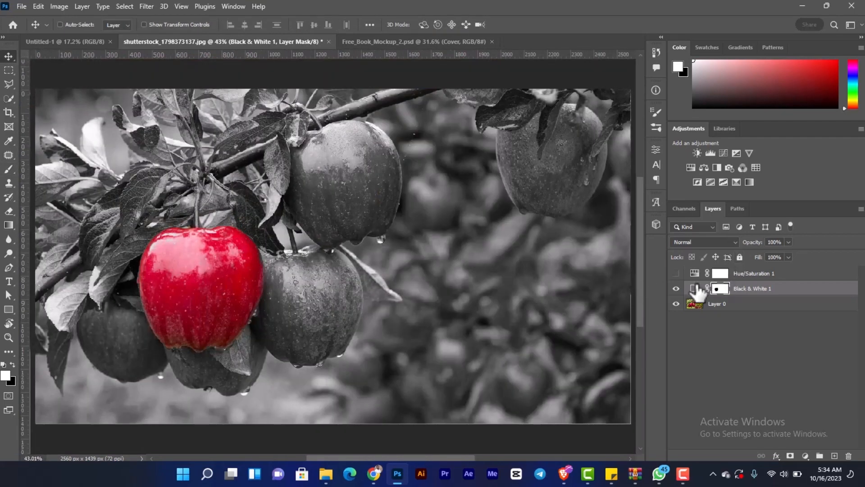
- Toggle the Black & White 1 layer's visibility off and on twice to compare the original photo with the selective-colour result
{"action": "left_click", "coordinate": [676, 288]}
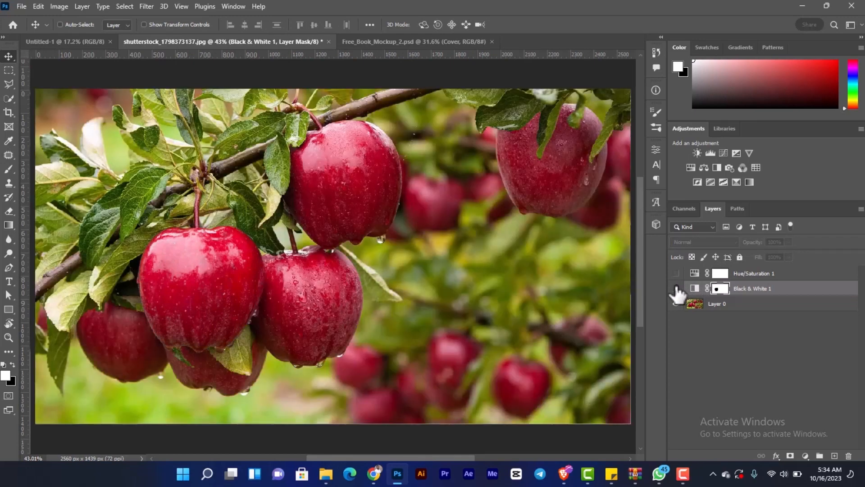
{"action": "left_click", "coordinate": [676, 289]}
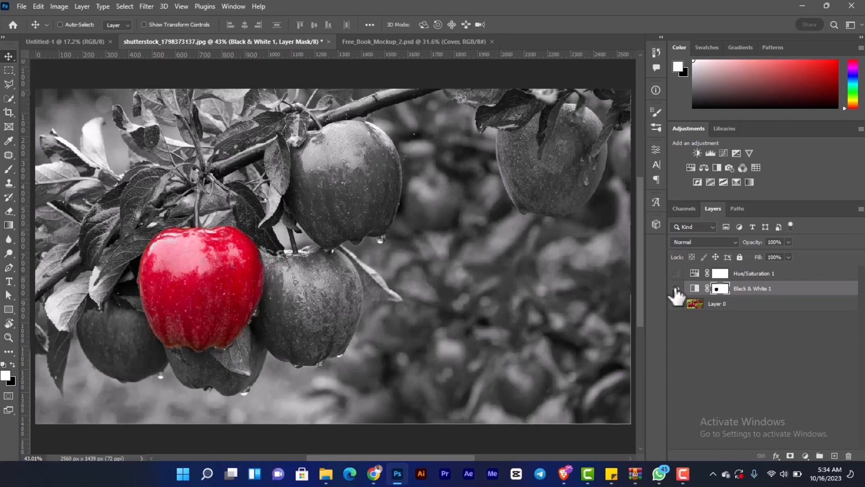
{"action": "left_click", "coordinate": [676, 288]}
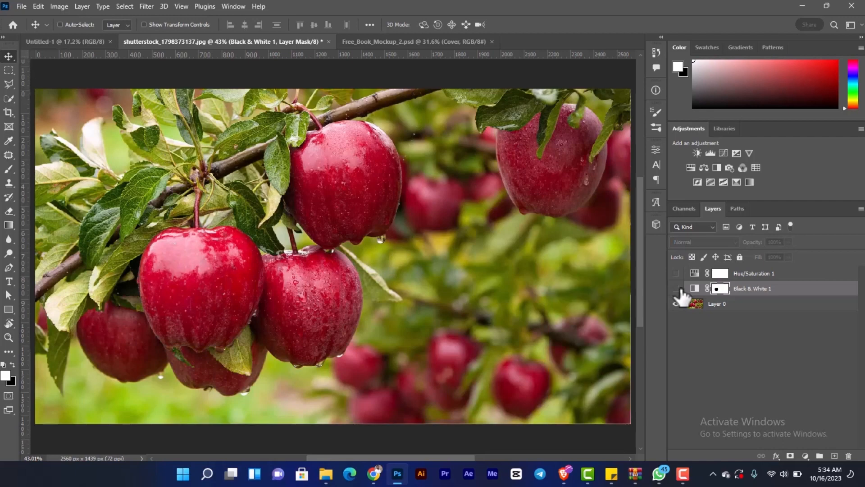
{"action": "left_click", "coordinate": [677, 289]}
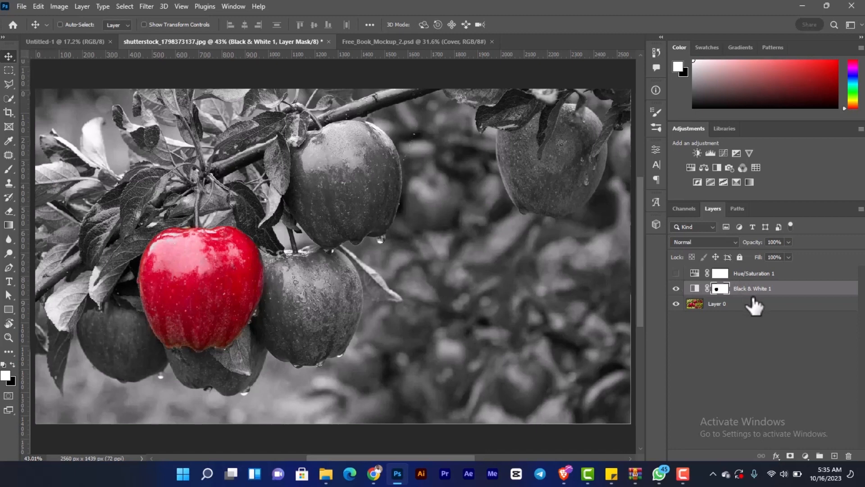
- Stamp all visible layers into a new merged layer directly above the Black & White 1 layer
{"action": "left_click", "coordinate": [780, 292]}
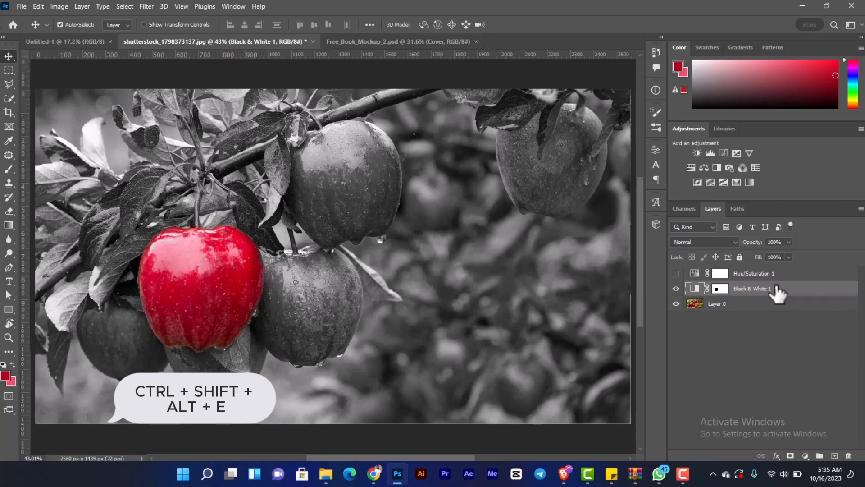
{"action": "key", "text": "ctrl+shift+alt+e"}
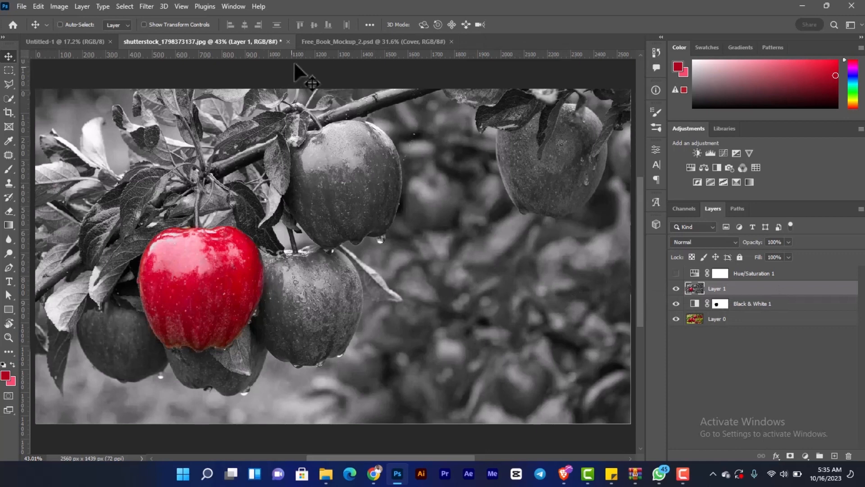
- Open the contents of the Cover smart object from Free_Book_Mockup_2.psd for editing
{"action": "left_click", "coordinate": [323, 41]}
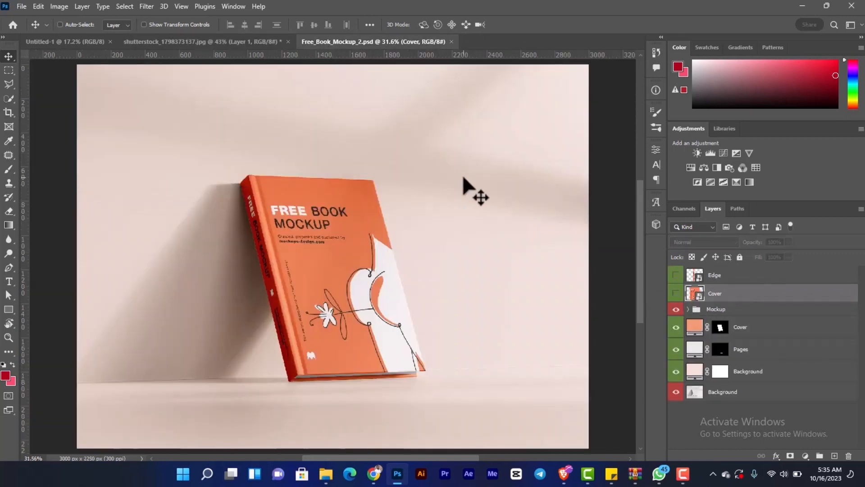
{"action": "double_click", "coordinate": [694, 294]}
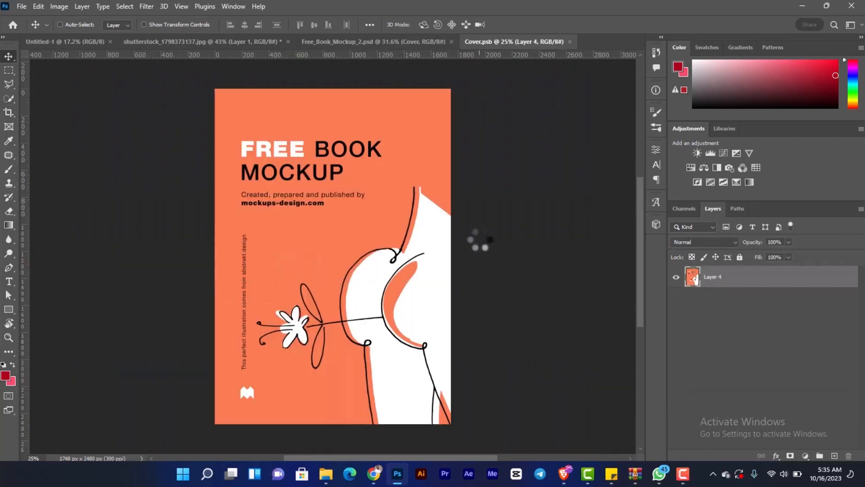
{"action": "key", "text": "ctrl+0"}
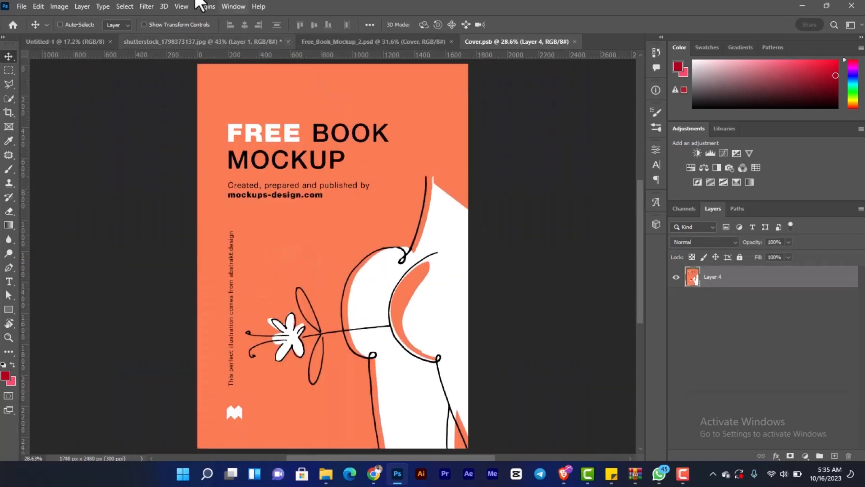
- Copy the merged apple layer from the shutterstock photo into Cover.psb, aligned with the cover's upper-left corner
{"action": "left_click", "coordinate": [169, 40]}
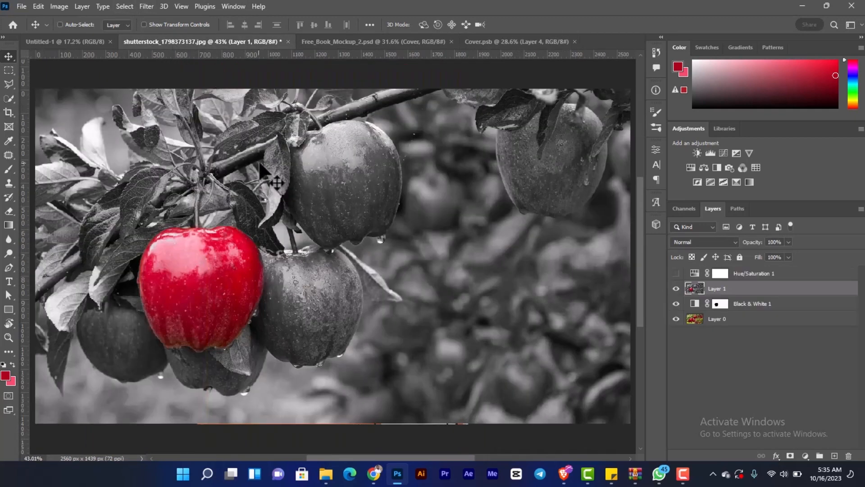
{"action": "left_click_drag", "start_coordinate": [455, 60], "coordinate": [366, 217]}
{"action": "key", "text": "ctrl"}
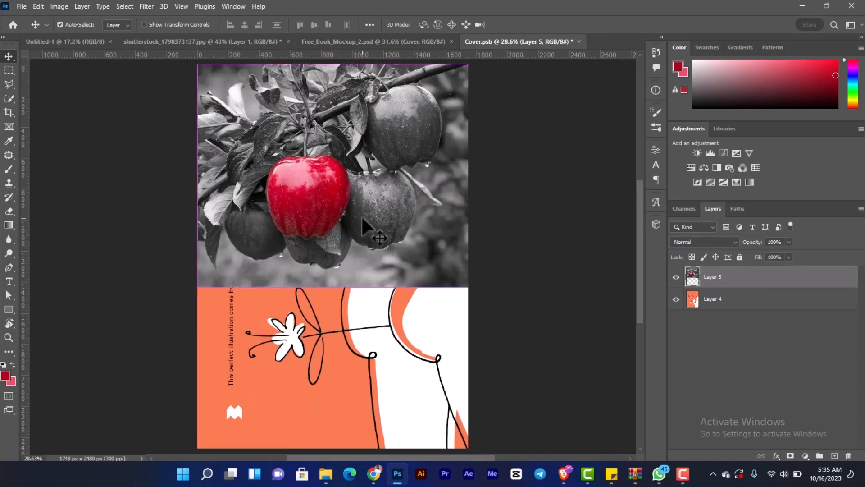
- Scale the apple image up proportionally to 123.52% on the cover
{"action": "key", "text": "ctrl+t"}
{"action": "scroll", "coordinate": [419, 290], "scroll_direction": "down", "scroll_amount": 3}
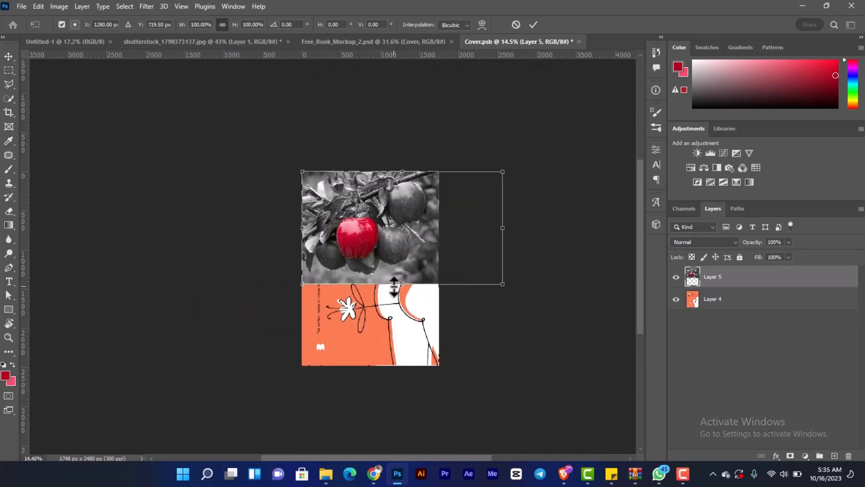
{"action": "mouse_move", "coordinate": [404, 282]}
{"action": "left_mouse_down"}
{"action": "mouse_move", "coordinate": [412, 313]}
{"action": "mouse_move", "coordinate": [407, 297]}
{"action": "mouse_move", "coordinate": [410, 304]}
{"action": "mouse_move", "coordinate": [415, 289]}
{"action": "left_mouse_up"}
{"action": "key", "text": "Return"}
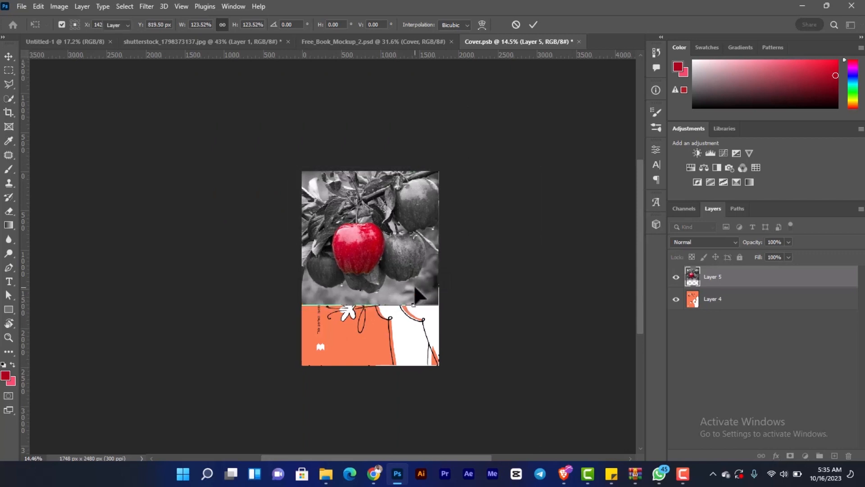
- Scale the apple image to 96.96% and nudge it 30 px to the left on the cover
{"action": "scroll", "coordinate": [414, 288], "scroll_direction": "up", "scroll_amount": 4}
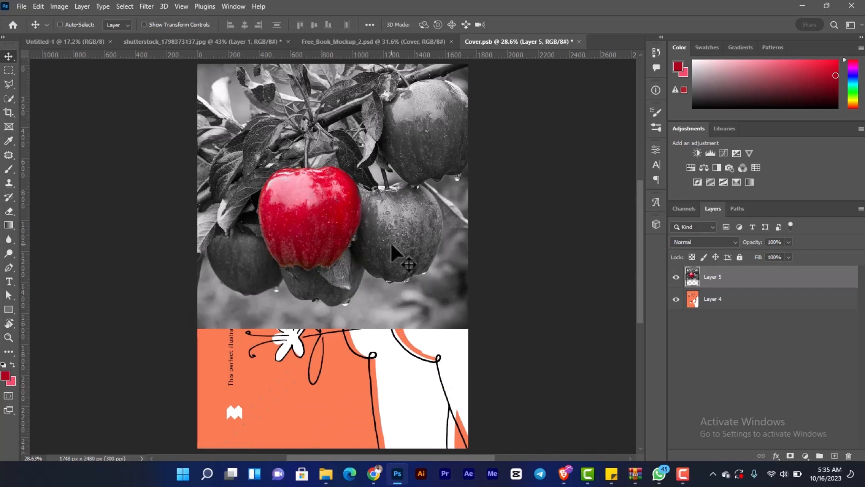
{"action": "scroll", "coordinate": [391, 244], "scroll_direction": "down", "scroll_amount": 2}
{"action": "scroll", "coordinate": [378, 237], "scroll_direction": "up", "scroll_amount": 2}
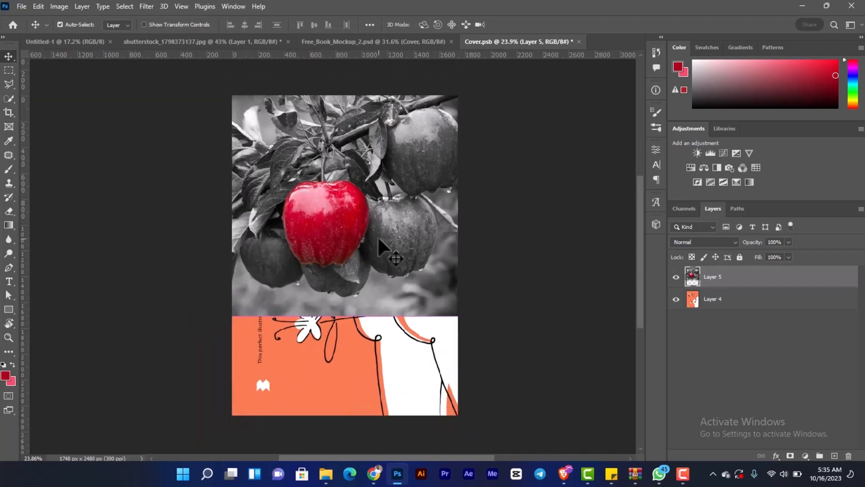
{"action": "key", "text": "ctrl+t"}
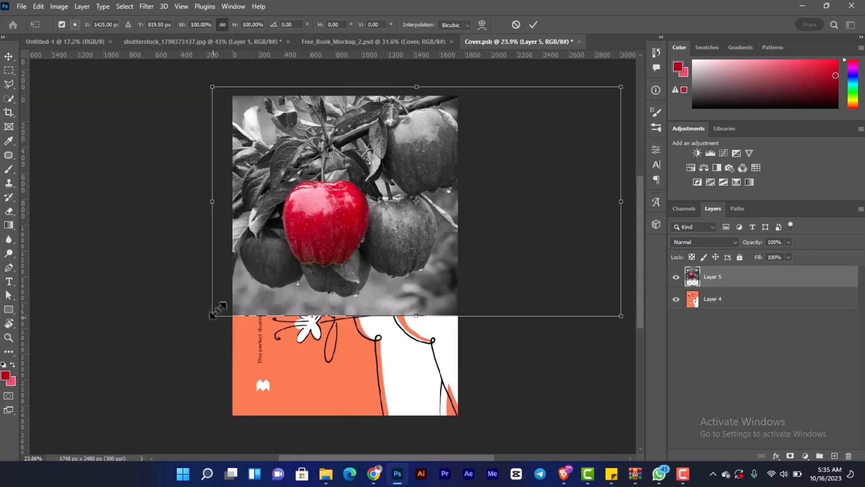
{"action": "left_click_drag", "start_coordinate": [213, 316], "coordinate": [224, 309]}
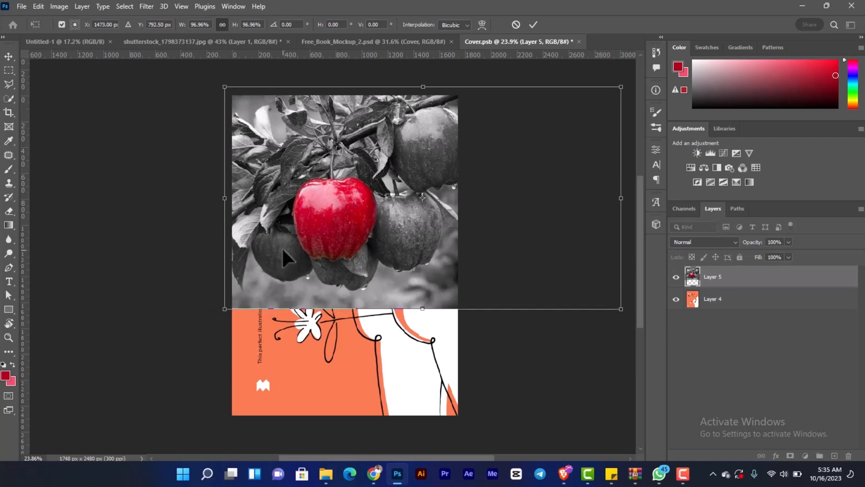
{"action": "key", "text": "shift+Left"}
{"action": "key", "text": "shift+Left"}
{"action": "key", "text": "shift+Left"}
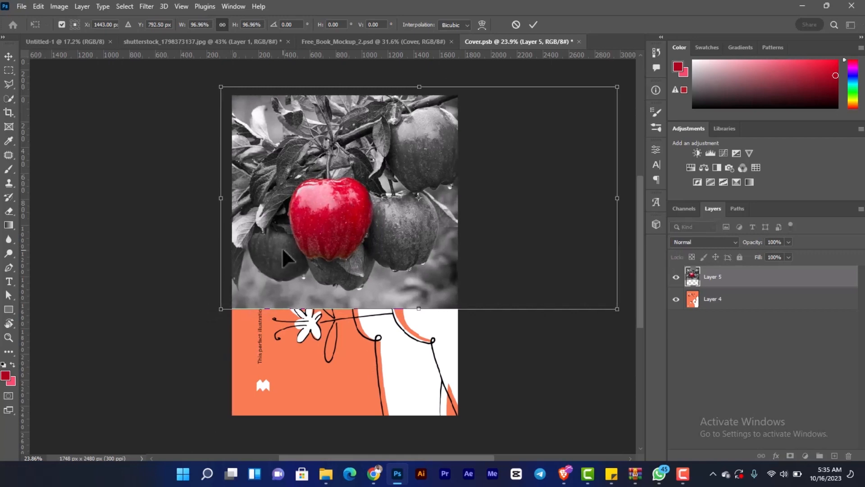
{"action": "key", "text": "Return"}
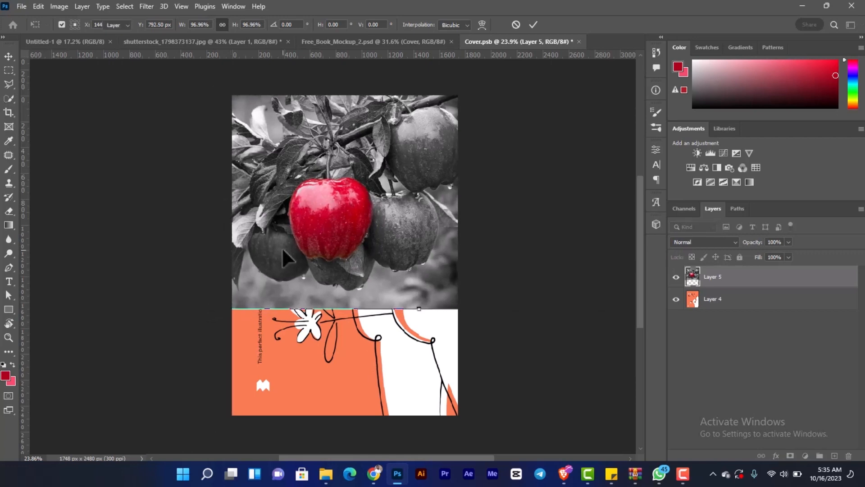
- Set the foreground colour to white and the background colour to black
{"action": "key", "text": "ctrl+0"}
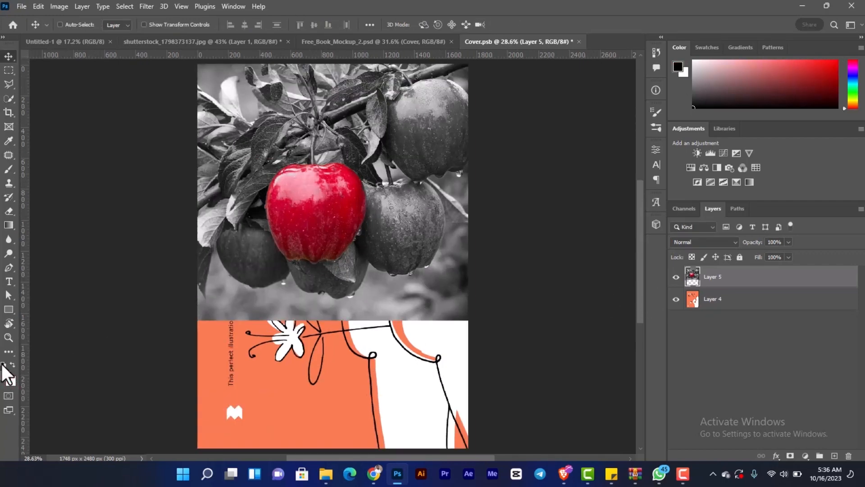
{"action": "key", "text": "x"}
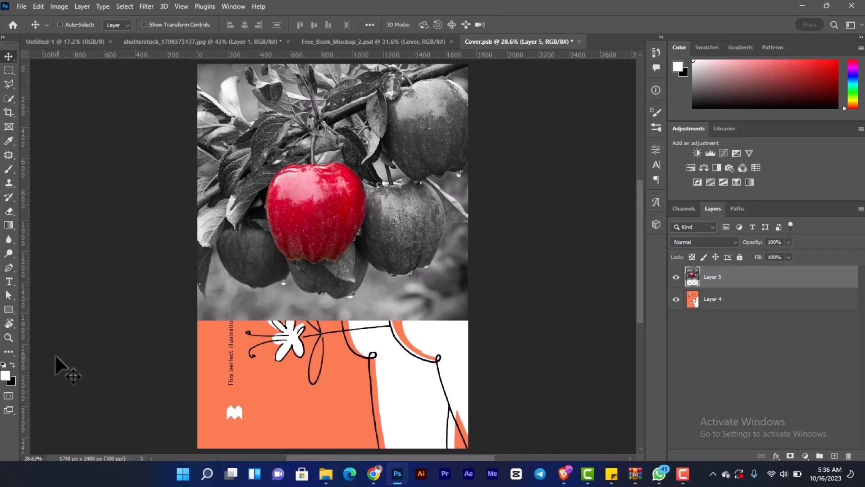
- Draw a white rectangle about 1835 × 1228 px covering the lower part of the cover, beyond its side and bottom edges
{"action": "left_click", "coordinate": [8, 309]}
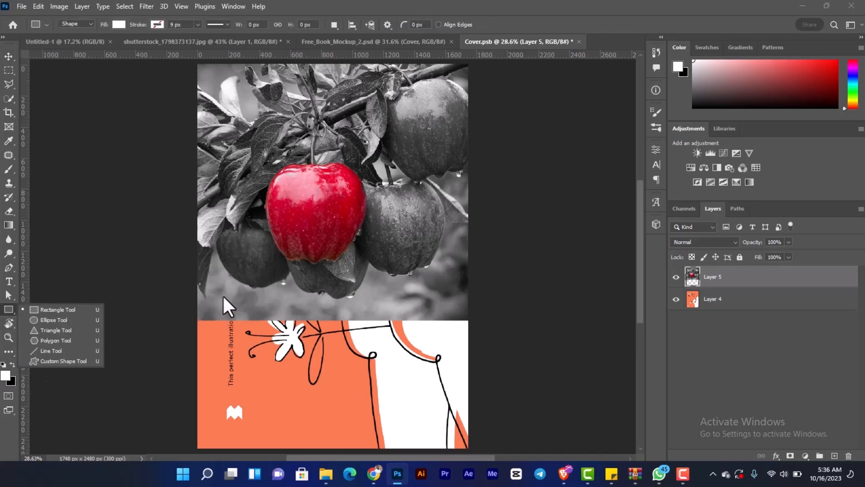
{"action": "key", "text": "ctrl+minus"}
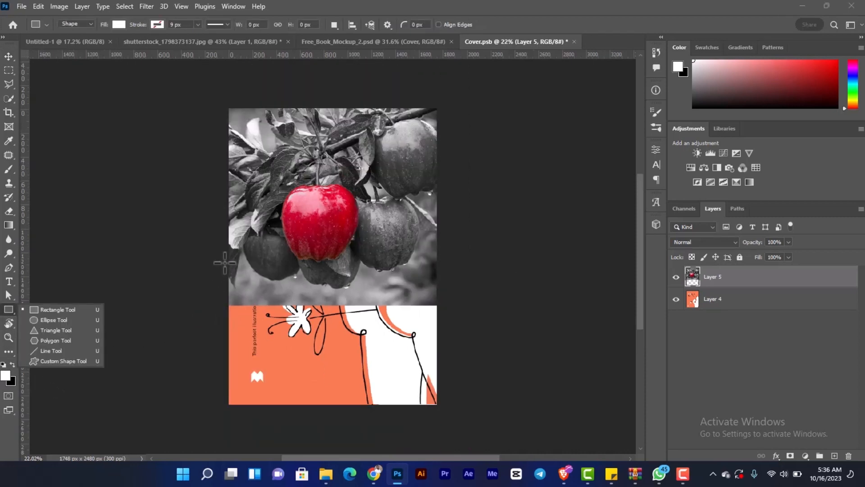
{"action": "left_click_drag", "start_coordinate": [224, 263], "coordinate": [443, 408]}
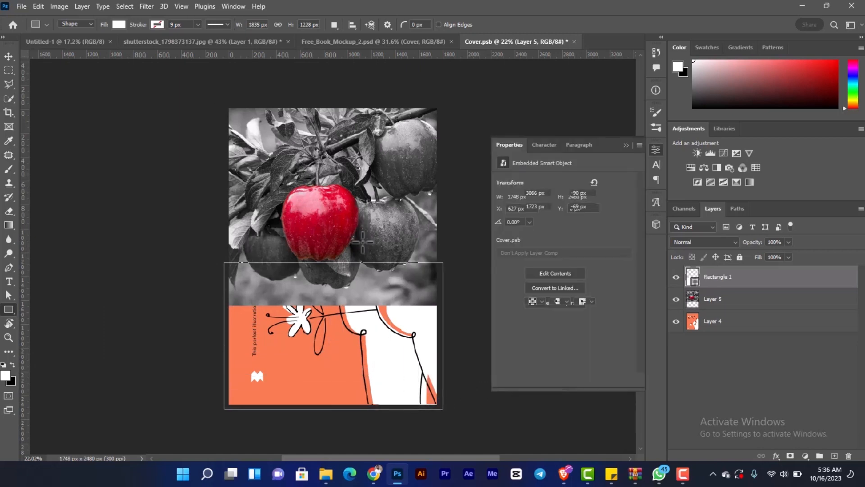
{"action": "left_click", "coordinate": [625, 145]}
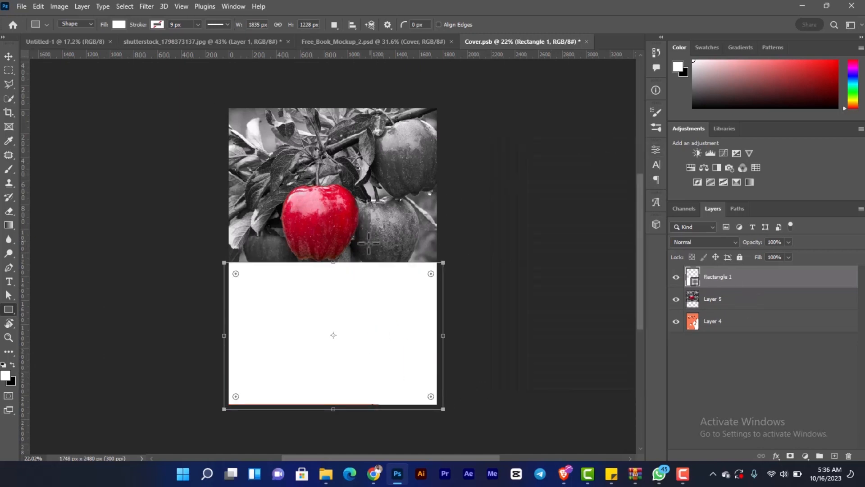
{"action": "key", "text": "v"}
{"action": "scroll", "coordinate": [334, 257], "scroll_direction": "up", "scroll_amount": 2}
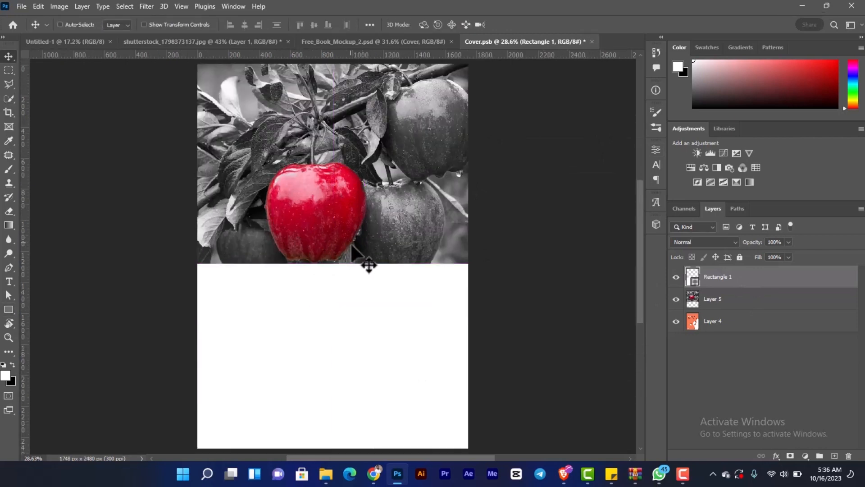
- Check the rectangle's coverage by toggling its visibility, and lower its opacity to 33%
{"action": "left_click", "coordinate": [676, 277]}
{"action": "left_click", "coordinate": [676, 277]}
{"action": "left_click", "coordinate": [788, 243]}
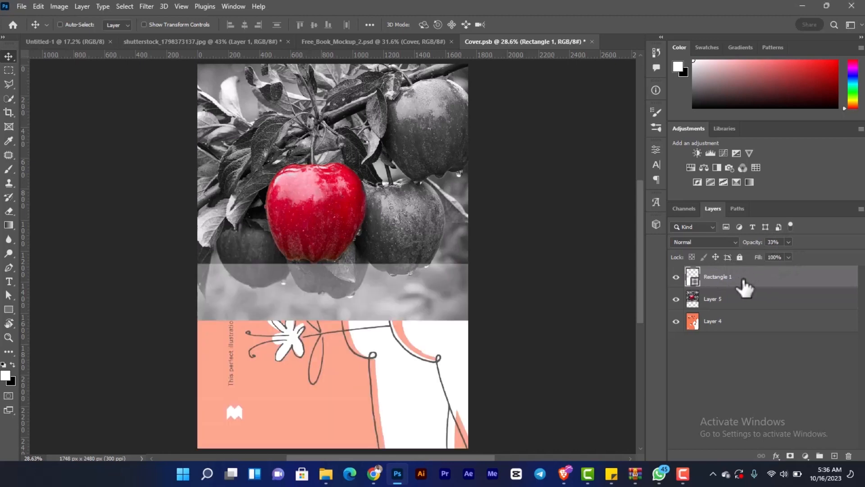
- Select the main subject of the apple image on Layer 5 with Select Subject
{"action": "left_click", "coordinate": [696, 300]}
{"action": "scroll", "coordinate": [346, 177], "scroll_direction": "up", "scroll_amount": 3}
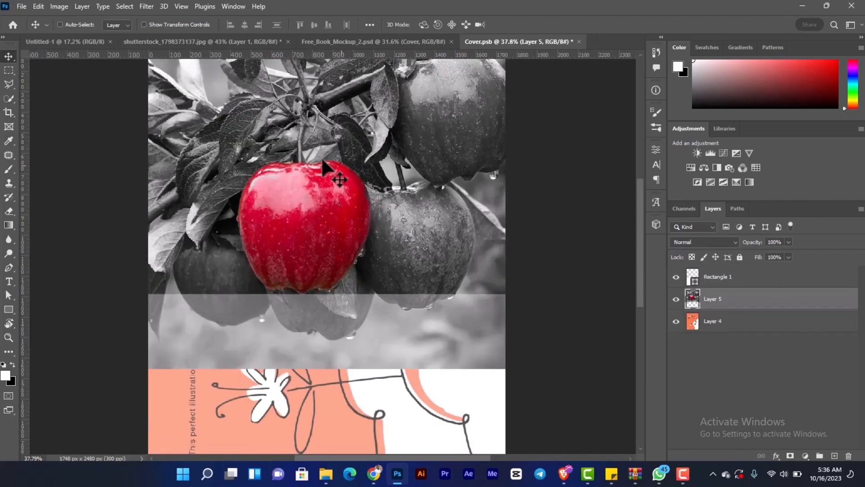
{"action": "left_click", "coordinate": [125, 6]}
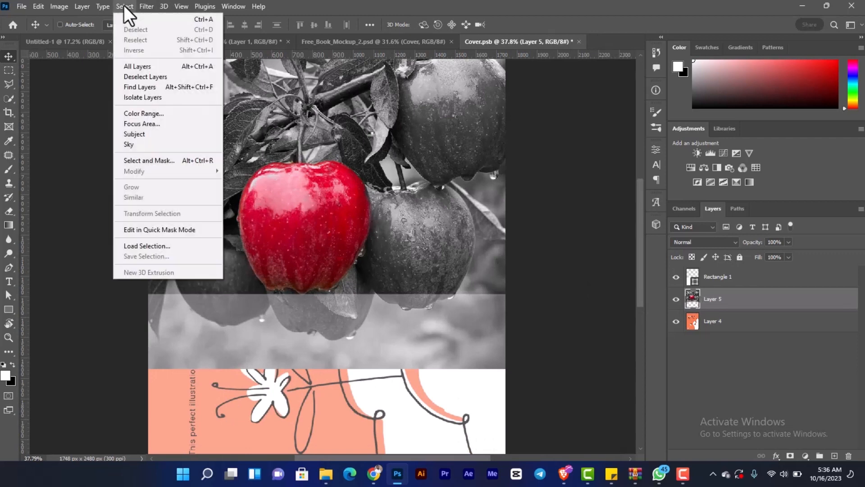
{"action": "left_click", "coordinate": [145, 133]}
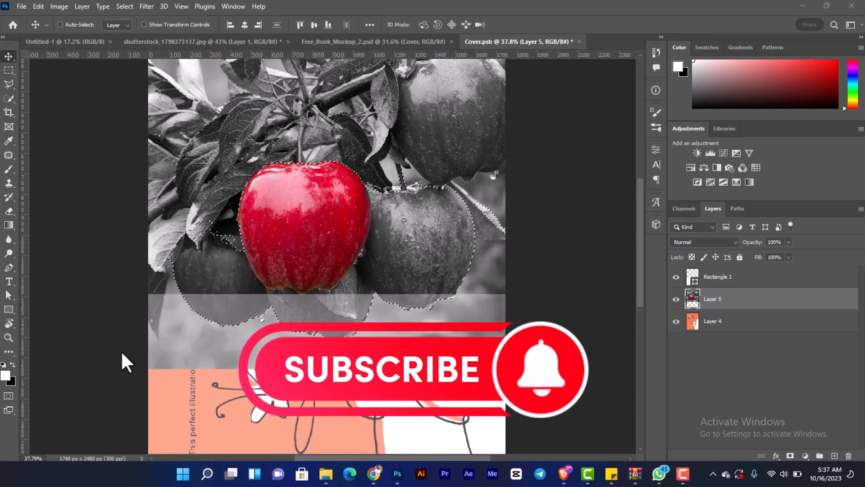
- Add the hanging leaf at the photo's left edge to the apple selection with the Polygonal Lasso
{"action": "scroll", "coordinate": [213, 276], "scroll_direction": "up", "scroll_amount": 2}
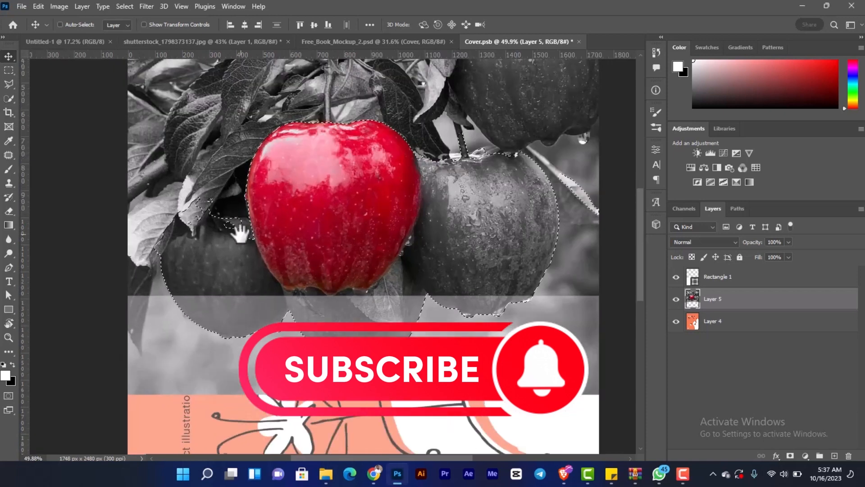
{"action": "scroll", "coordinate": [161, 251], "scroll_direction": "up", "scroll_amount": 2}
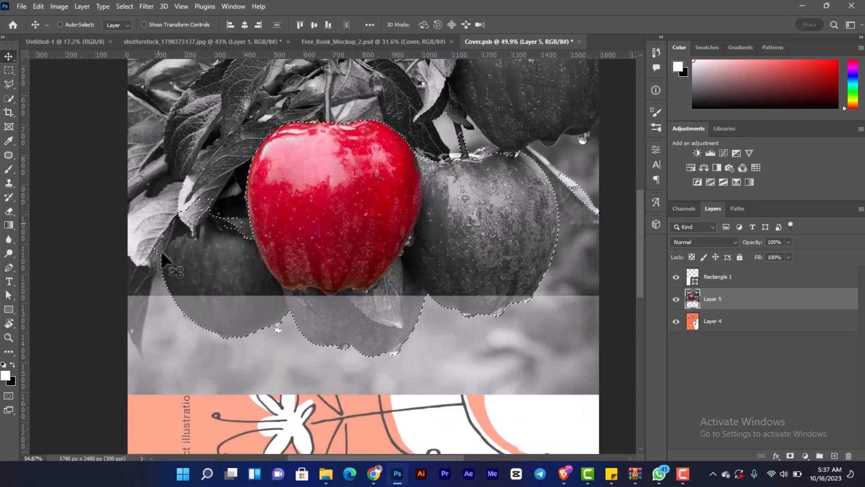
{"action": "left_click_drag", "start_coordinate": [169, 263], "coordinate": [179, 189]}
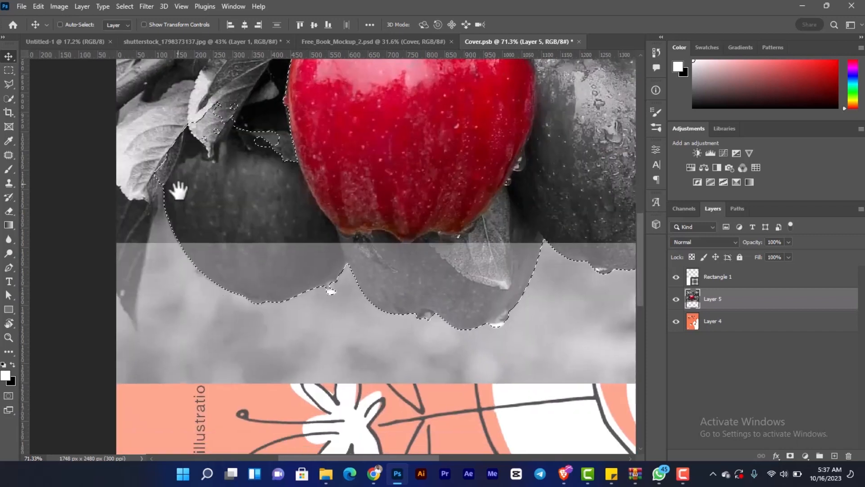
{"action": "scroll", "coordinate": [271, 256], "scroll_direction": "up", "scroll_amount": 2}
{"action": "left_click_drag", "start_coordinate": [271, 266], "coordinate": [285, 231]}
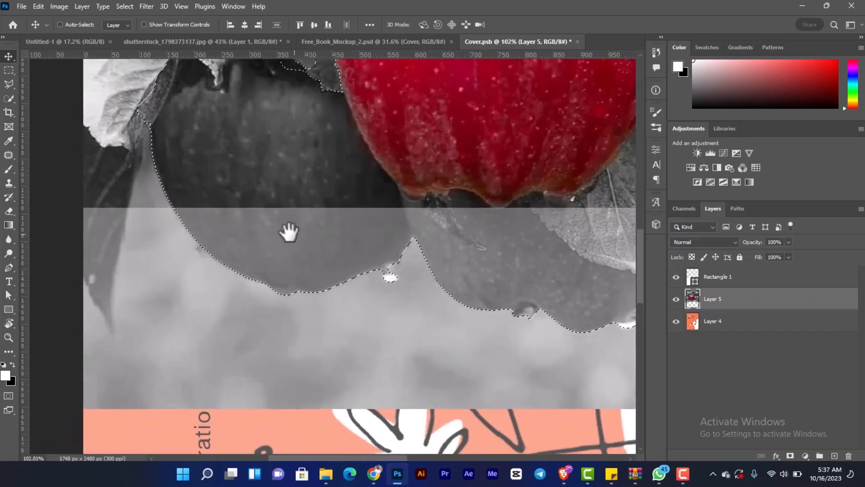
{"action": "scroll", "coordinate": [165, 178], "scroll_direction": "up", "scroll_amount": 1}
{"action": "left_click_drag", "start_coordinate": [154, 183], "coordinate": [174, 178]}
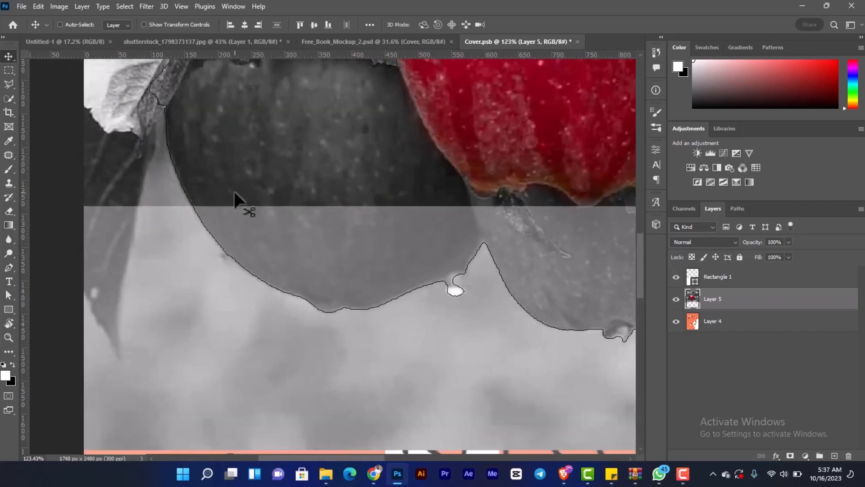
{"action": "key", "text": "l"}
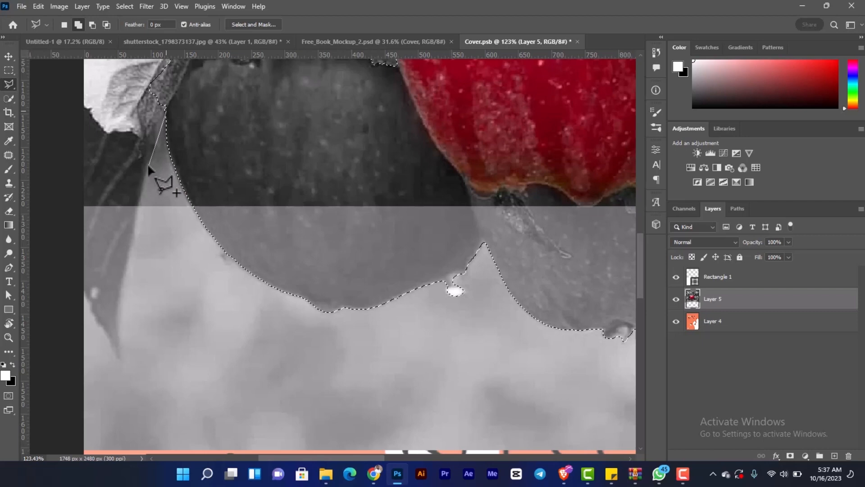
{"action": "left_click", "coordinate": [141, 194]}
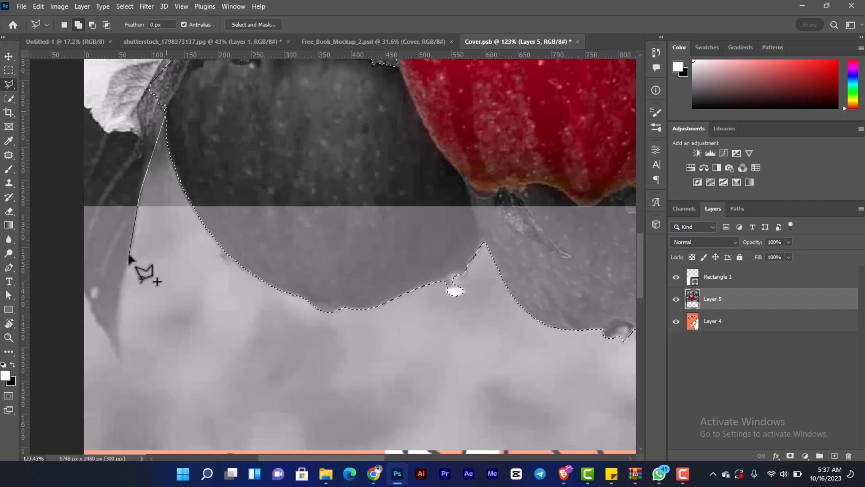
{"action": "left_click", "coordinate": [118, 319]}
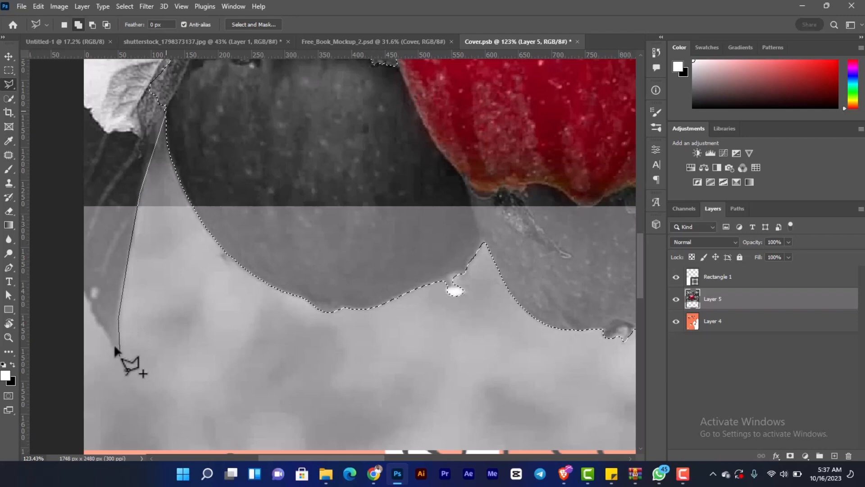
{"action": "left_click", "coordinate": [119, 354]}
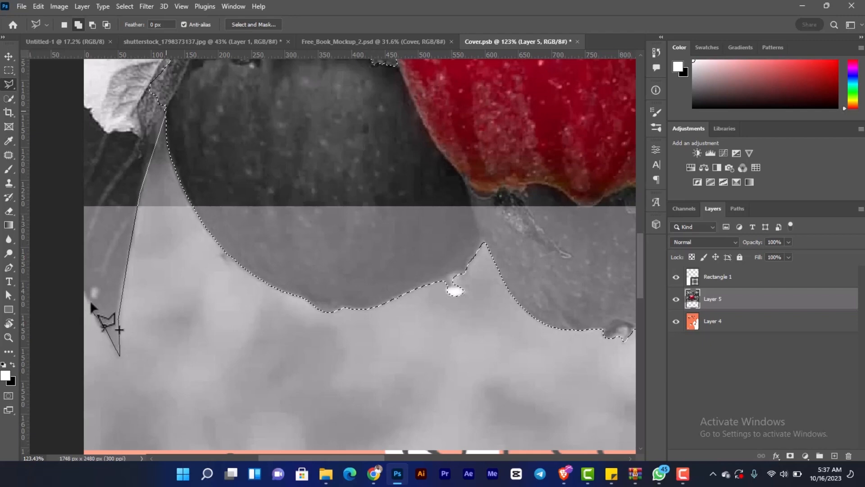
{"action": "left_click", "coordinate": [79, 279]}
{"action": "left_click", "coordinate": [76, 165]}
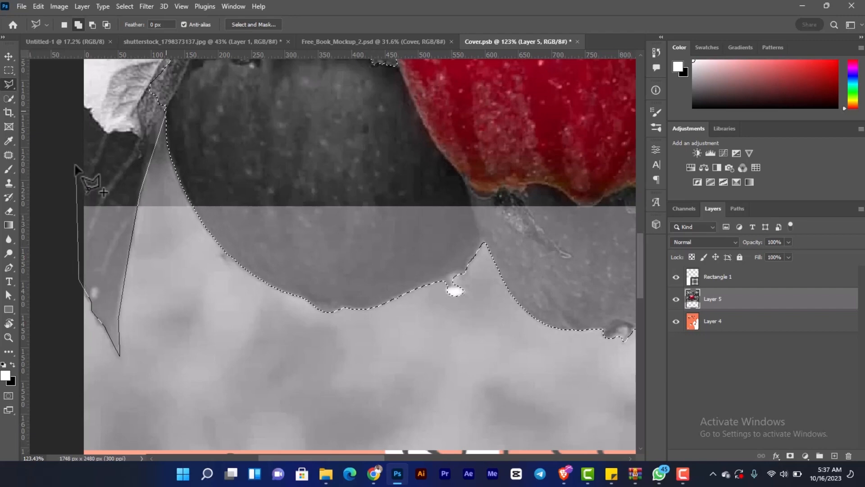
{"action": "left_click", "coordinate": [149, 99]}
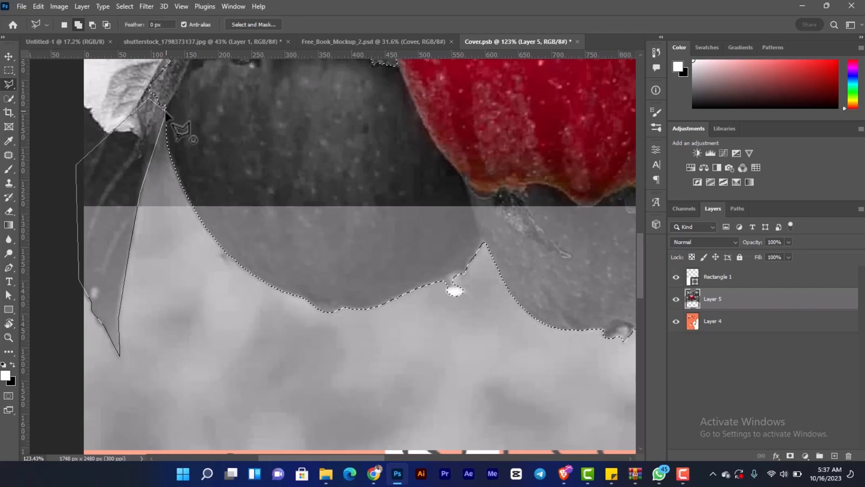
{"action": "left_click", "coordinate": [166, 110]}
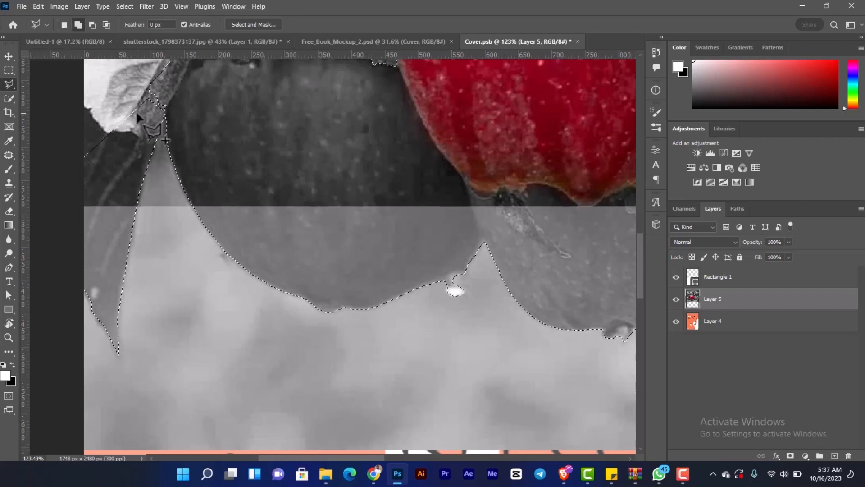
- Add a layer mask to the Rectangle 1 layer from the apple and leaf selection
{"action": "scroll", "coordinate": [128, 140], "scroll_direction": "down", "scroll_amount": 1}
{"action": "scroll", "coordinate": [128, 140], "scroll_direction": "down", "scroll_amount": 5}
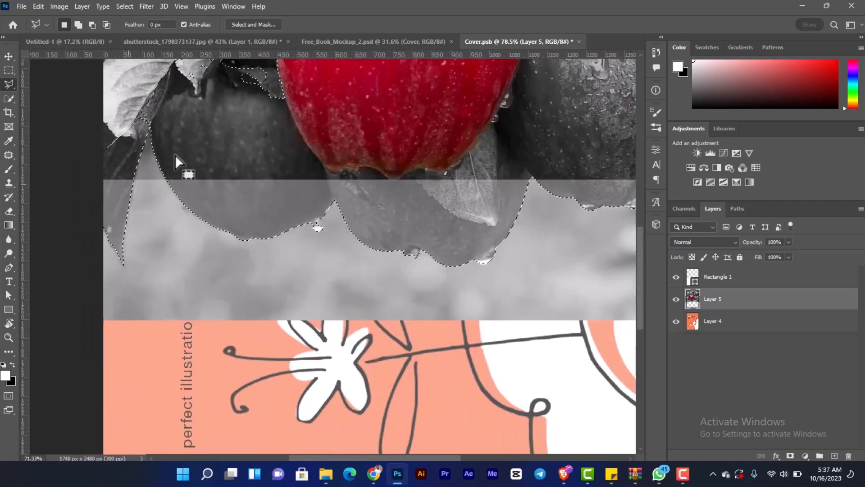
{"action": "scroll", "coordinate": [174, 155], "scroll_direction": "down", "scroll_amount": 4}
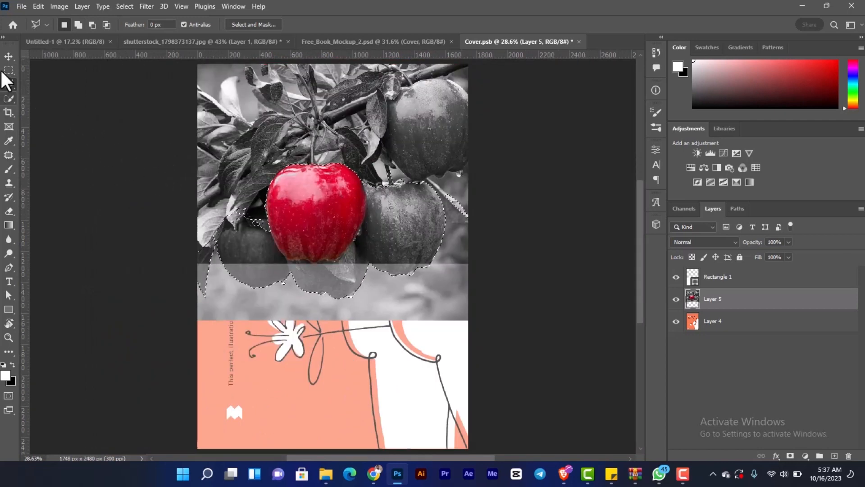
{"action": "left_click", "coordinate": [8, 57]}
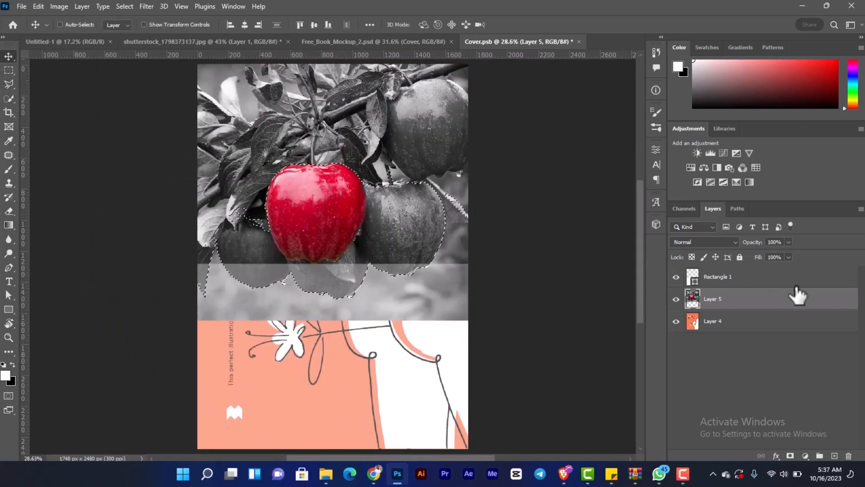
{"action": "left_click", "coordinate": [741, 282]}
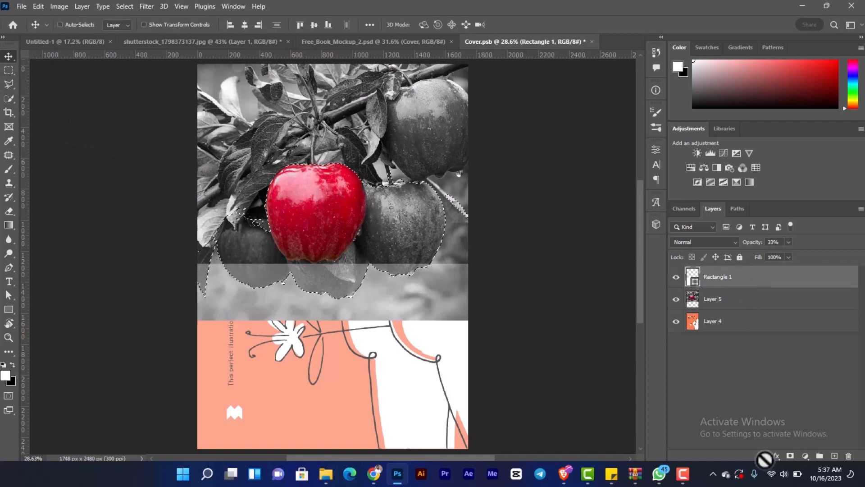
{"action": "left_click", "coordinate": [790, 456]}
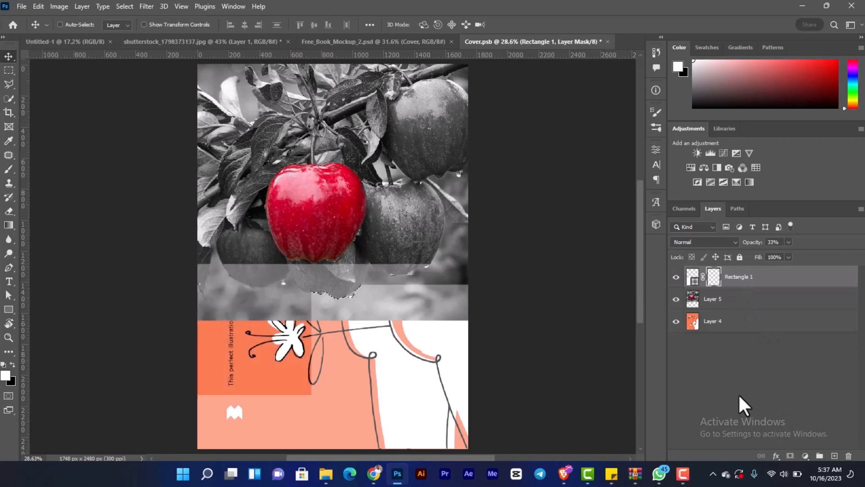
- Set the rectangle's opacity to 100% and invert its layer mask so the apples overlap the white area
{"action": "left_click", "coordinate": [694, 276]}
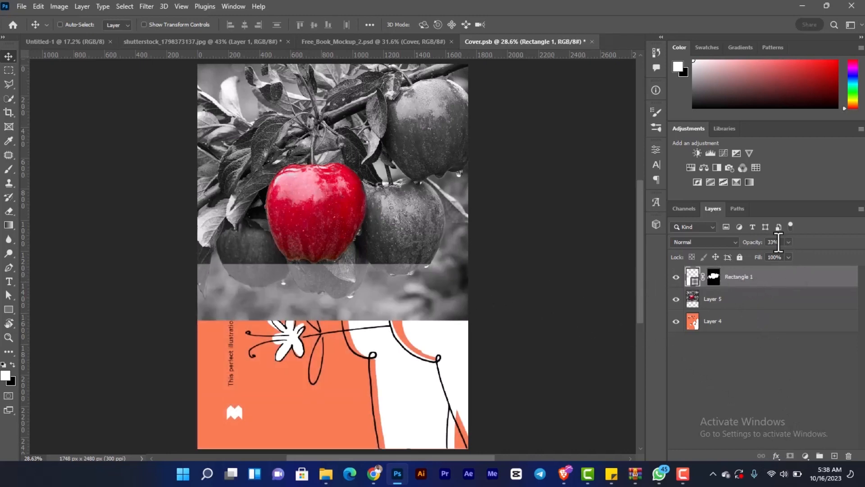
{"action": "left_click_drag", "start_coordinate": [766, 247], "coordinate": [847, 251]}
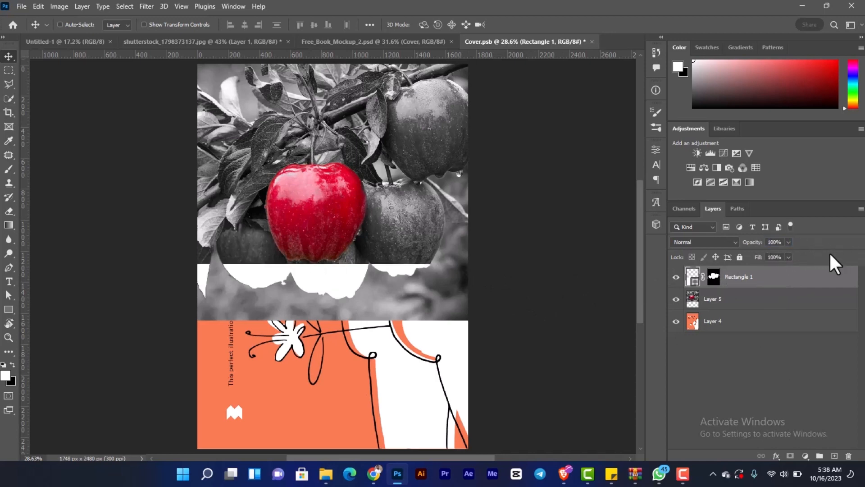
{"action": "left_click", "coordinate": [714, 276]}
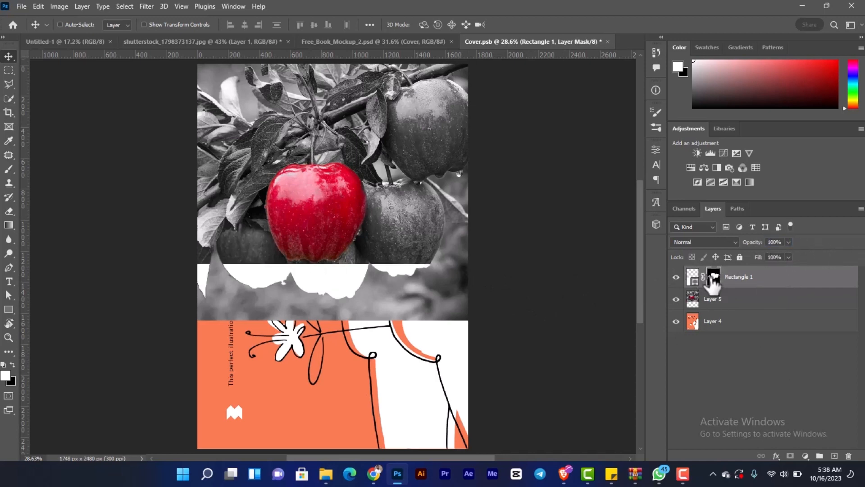
{"action": "key", "text": "ctrl+i"}
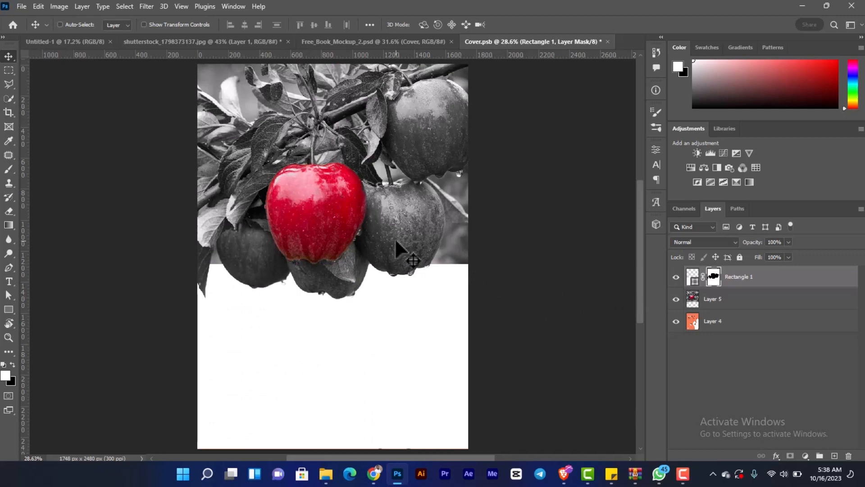
- Change the rectangle's fill from white to a very light grey
{"action": "double_click", "coordinate": [694, 283]}
{"action": "left_click", "coordinate": [580, 257]}
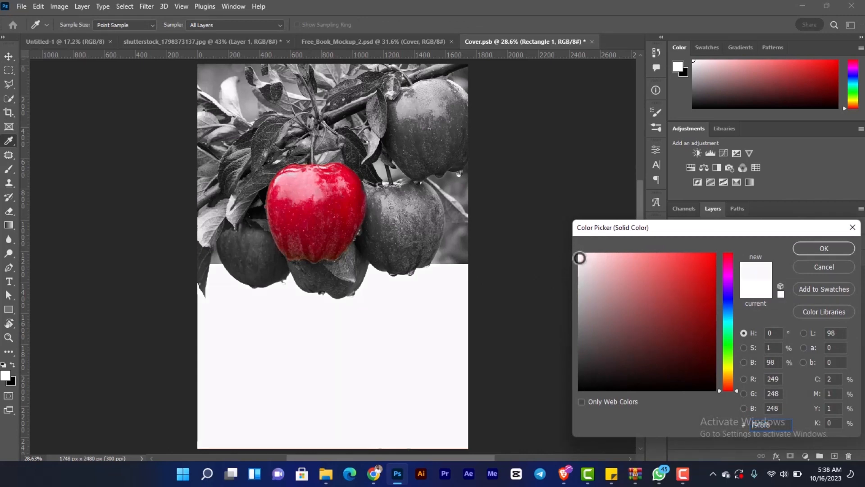
{"action": "left_click_drag", "start_coordinate": [580, 257], "coordinate": [578, 259]}
{"action": "left_click", "coordinate": [824, 248]}
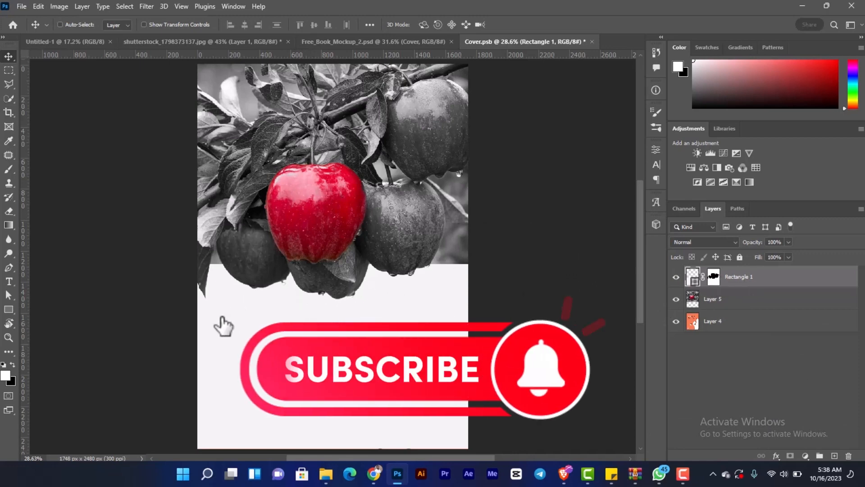
- Add a white text layer reading "Making" over the leaves above the red apple
{"action": "left_click", "coordinate": [9, 281]}
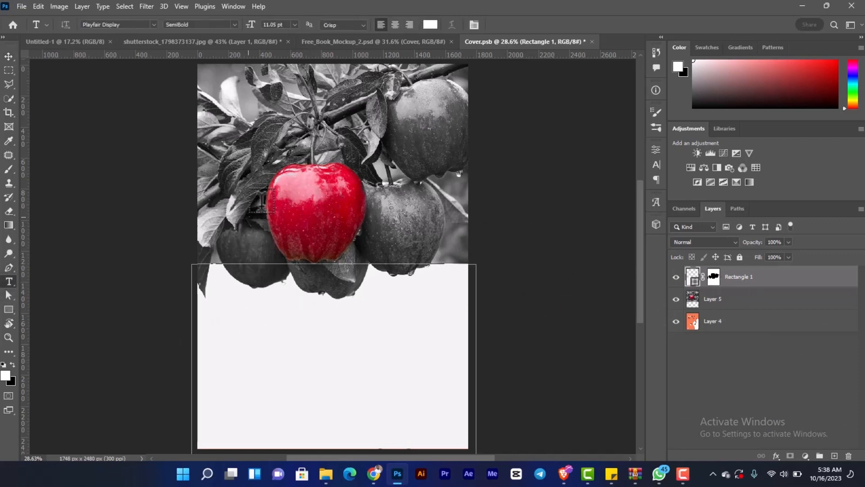
{"action": "left_click", "coordinate": [258, 148]}
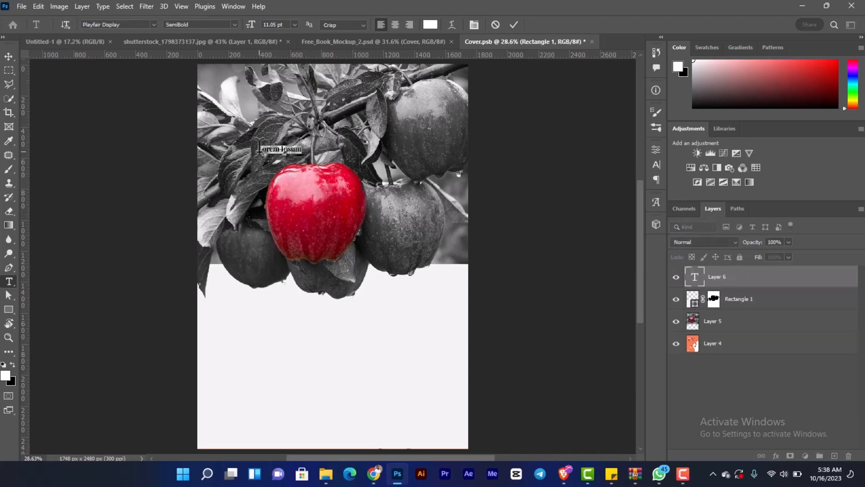
{"action": "key", "text": "BackSpace"}
{"action": "left_click", "coordinate": [9, 56]}
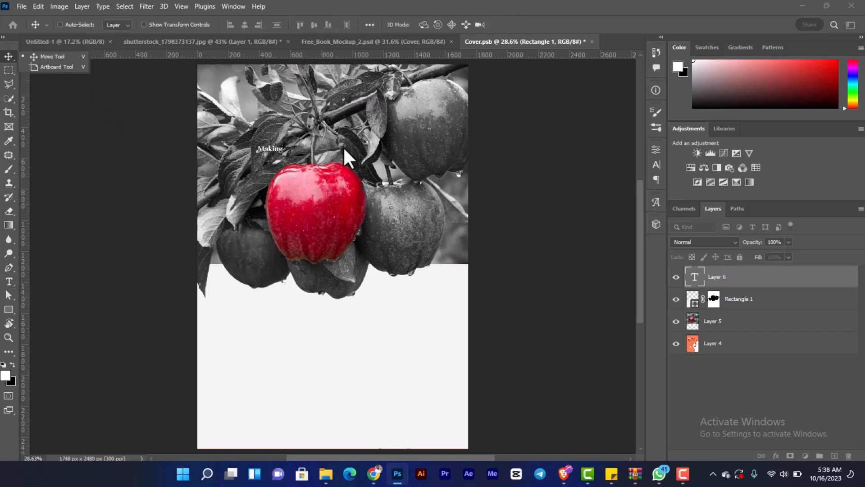
- Set the "Making" text colour to black (000000)
{"action": "left_click", "coordinate": [656, 165]}
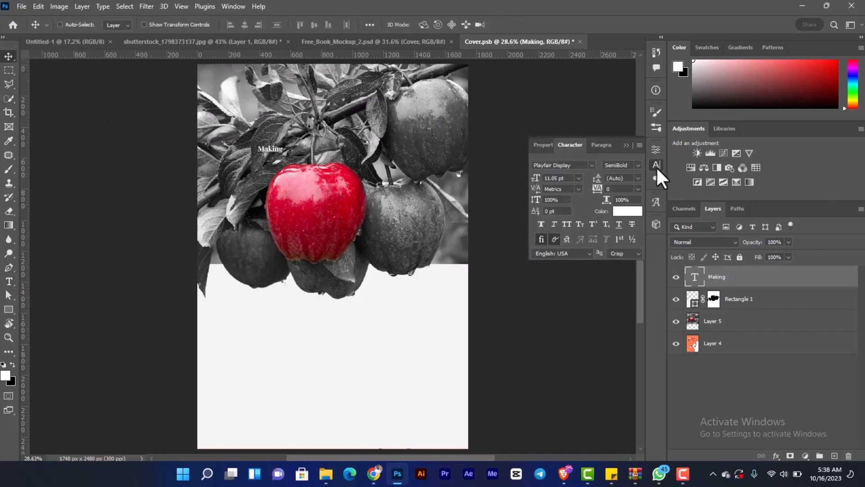
{"action": "left_click", "coordinate": [634, 213]}
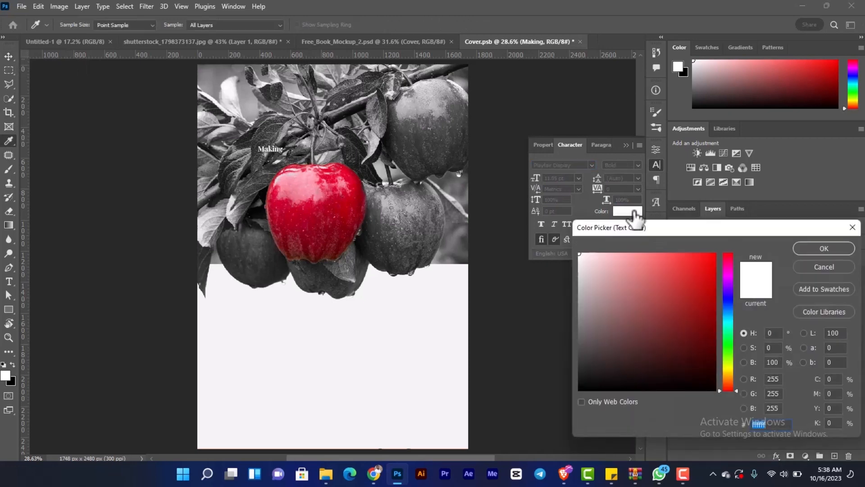
{"action": "left_click", "coordinate": [580, 390]}
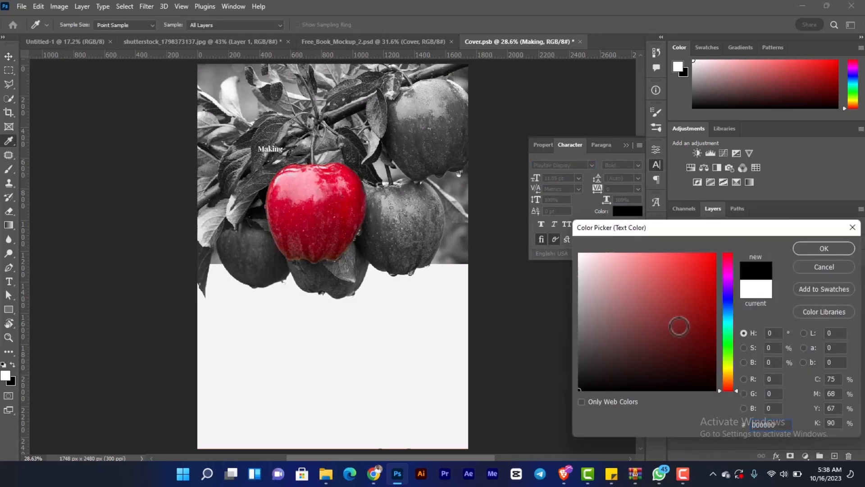
{"action": "left_click", "coordinate": [821, 249]}
{"action": "key", "text": "v"}
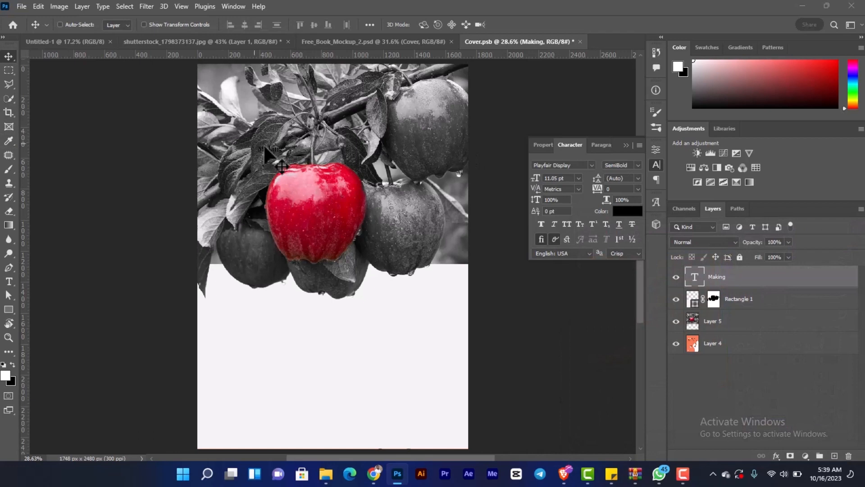
- Move the "Making" text onto the light lower panel and enlarge it to about 54 pt
{"action": "left_click_drag", "start_coordinate": [269, 149], "coordinate": [375, 387]}
{"action": "key", "text": "ctrl+t"}
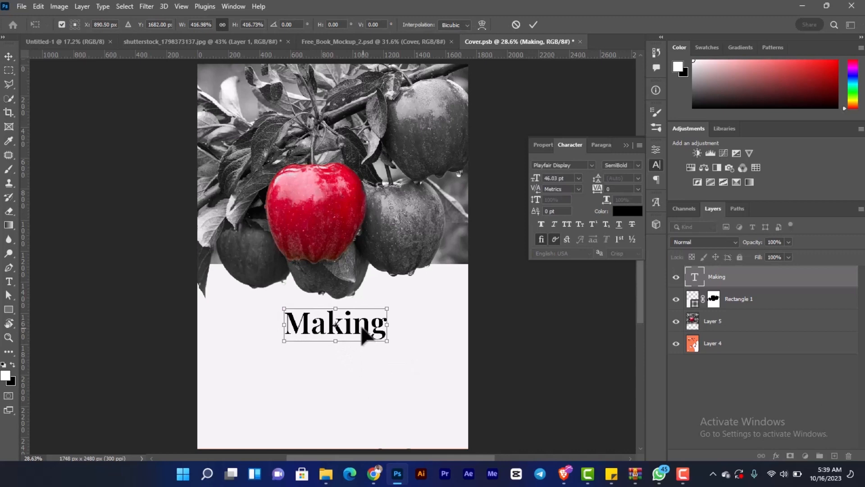
{"action": "mouse_move", "coordinate": [361, 329]}
{"action": "left_mouse_down"}
{"action": "mouse_move", "coordinate": [394, 353]}
{"action": "mouse_move", "coordinate": [362, 342]}
{"action": "left_mouse_up"}
{"action": "key", "text": "Return"}
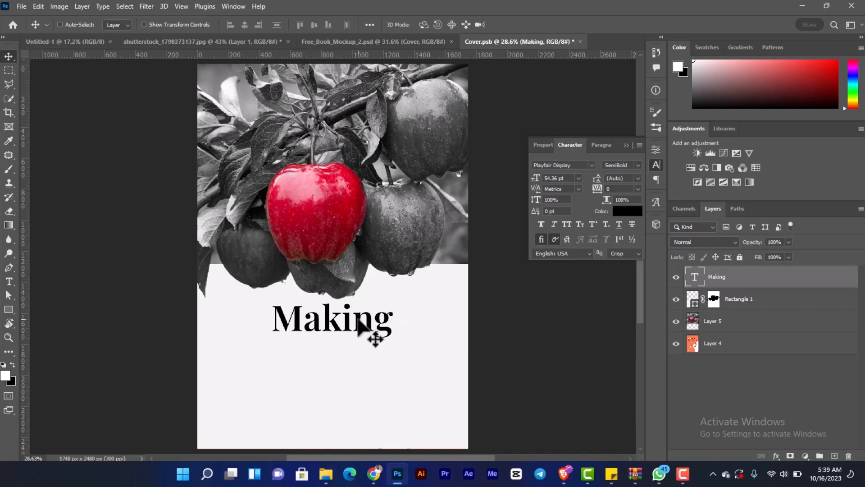
- Duplicate the "Making" text directly beneath itself and change the copy's text to "A"
{"action": "left_click_drag", "start_coordinate": [368, 336], "coordinate": [354, 352], "text": "alt"}
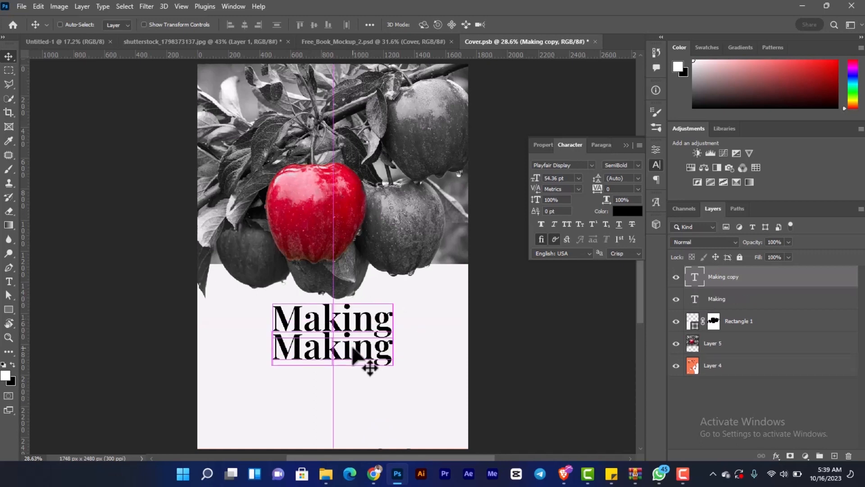
{"action": "key", "text": "t"}
{"action": "left_click", "coordinate": [352, 350]}
{"action": "key", "text": "ctrl+a"}
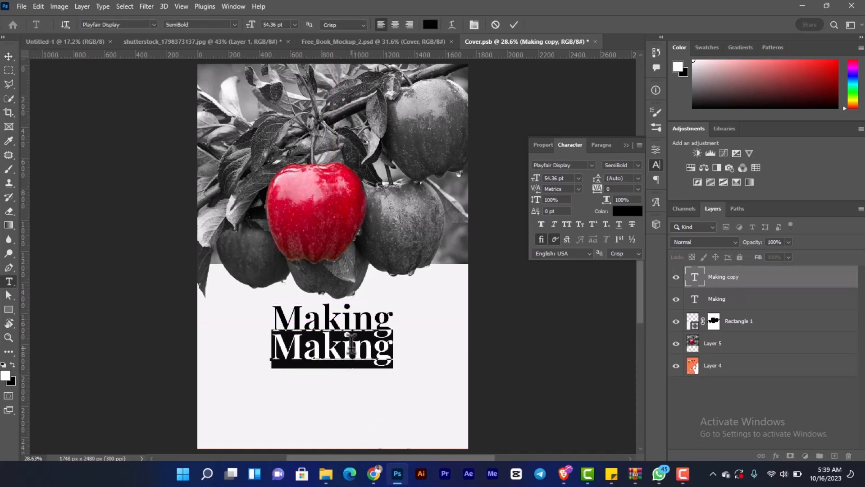
{"action": "type", "text": "a"}
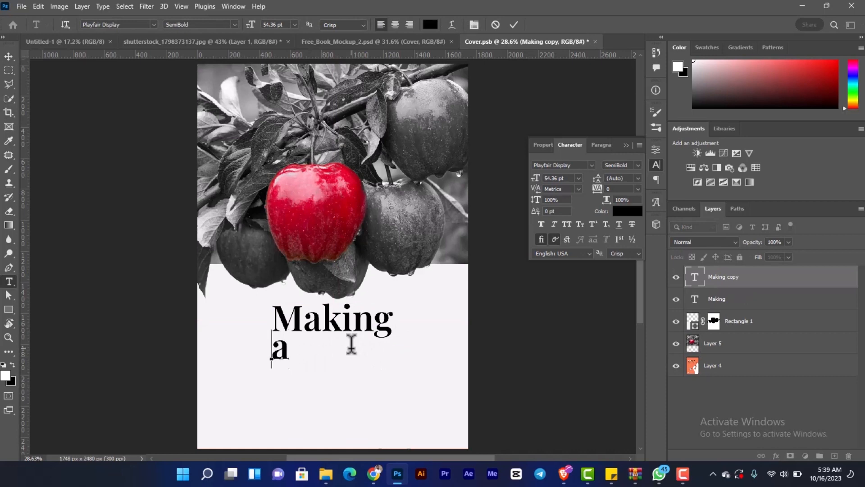
{"action": "type", "text": "A"}
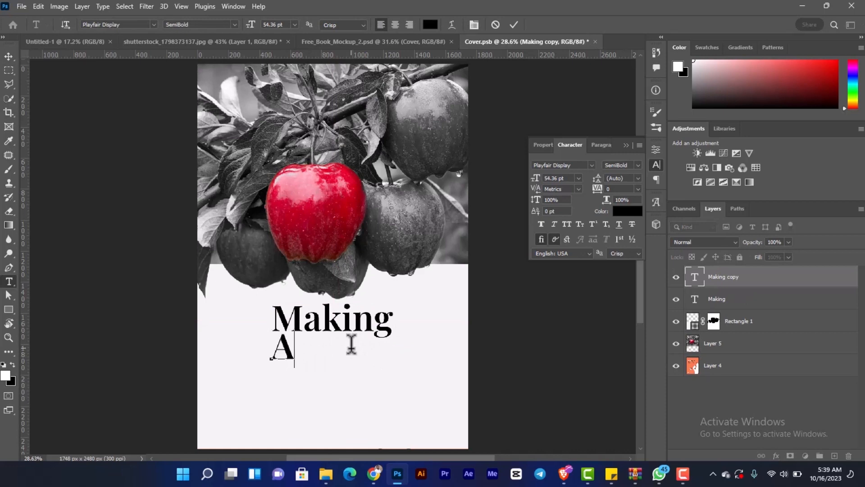
{"action": "left_click", "coordinate": [9, 57]}
- Duplicate the "A" text below, change the copy to "Difference" and position it beneath the other title words
{"action": "left_click_drag", "start_coordinate": [291, 368], "coordinate": [312, 390]}
{"action": "key", "text": "t"}
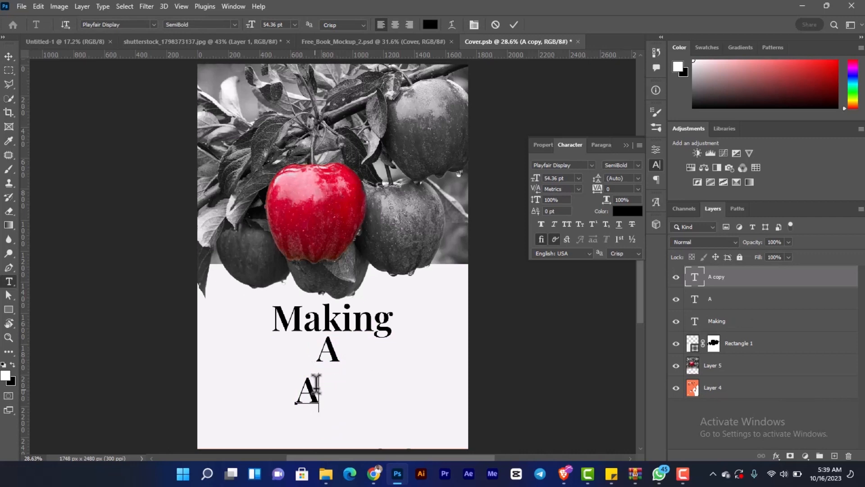
{"action": "left_click", "coordinate": [316, 384]}
{"action": "type", "text": "Dif"}
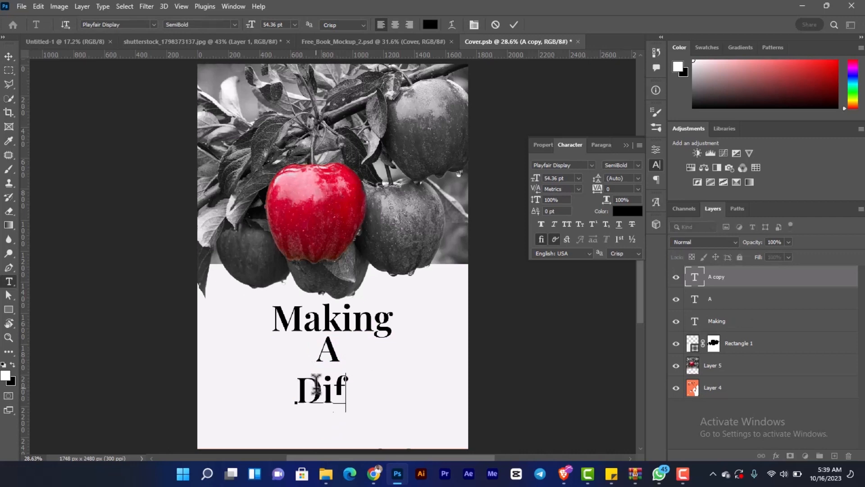
{"action": "type", "text": "feren"}
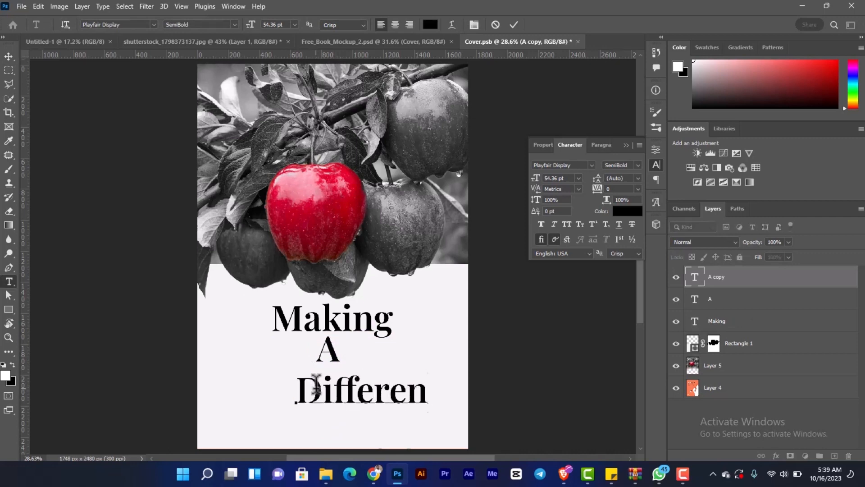
{"action": "type", "text": "ce"}
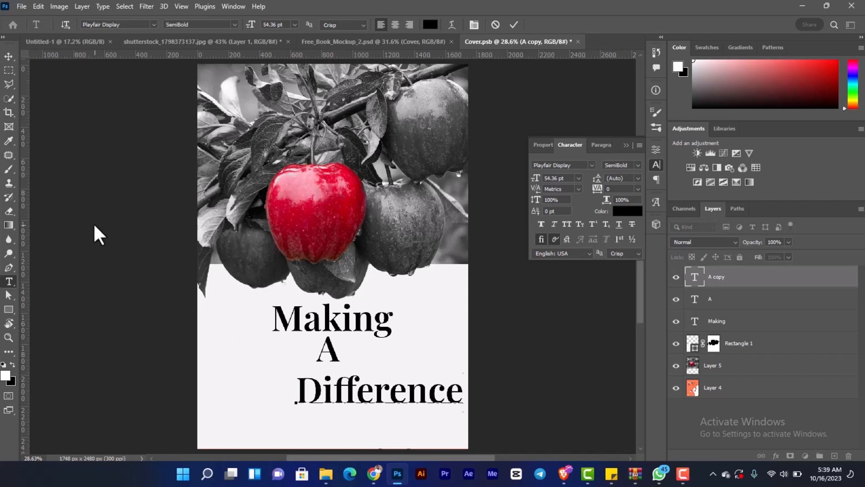
{"action": "left_click", "coordinate": [8, 56]}
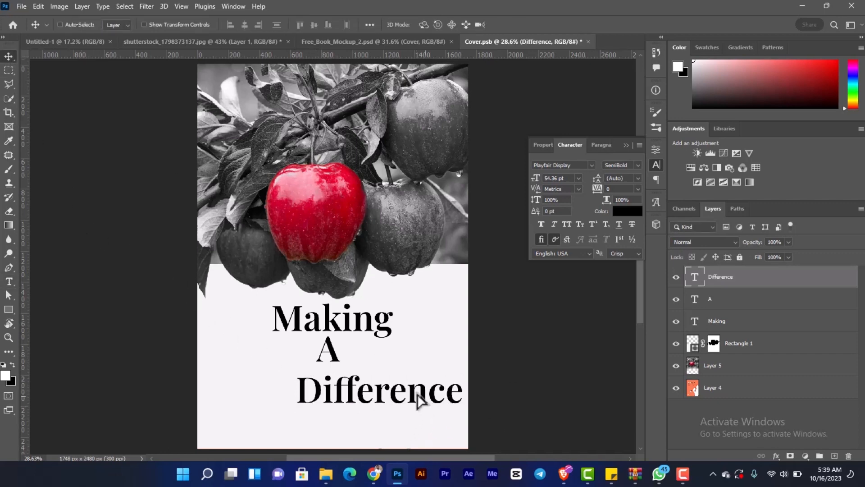
{"action": "left_click_drag", "start_coordinate": [419, 400], "coordinate": [388, 391]}
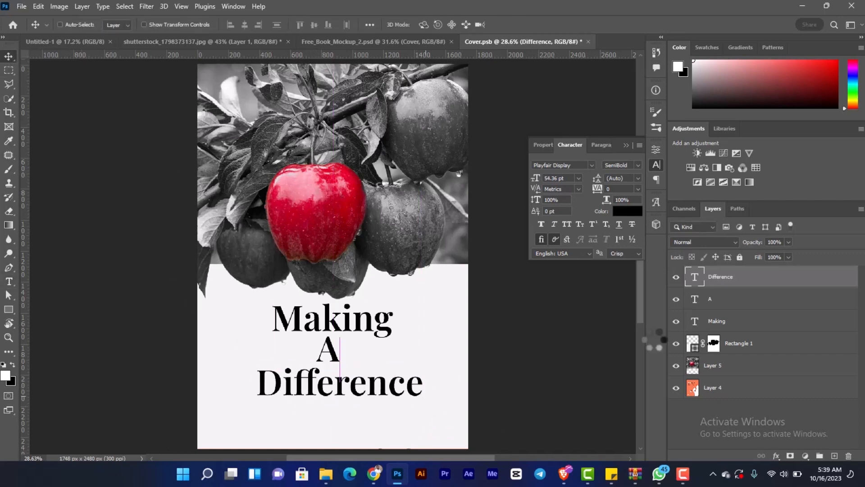
- Delete the separate "A" text layer and extend the "Making" text to read "Making A"
{"action": "left_click", "coordinate": [724, 305]}
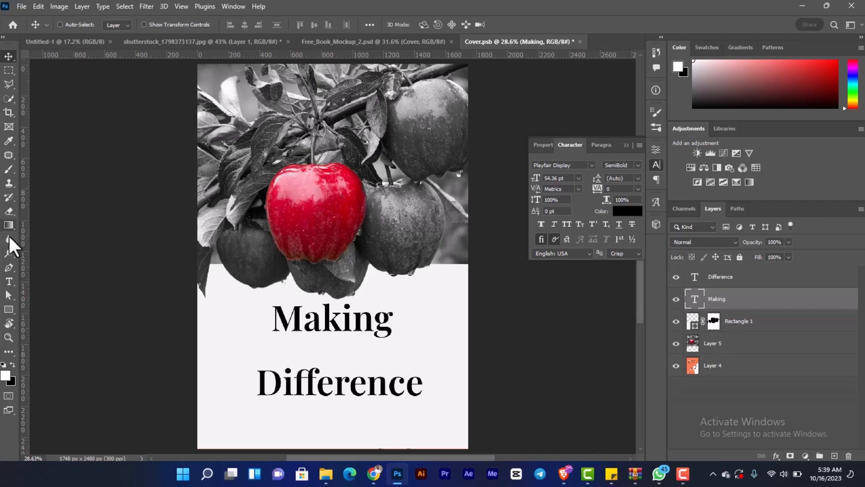
{"action": "left_click", "coordinate": [8, 281]}
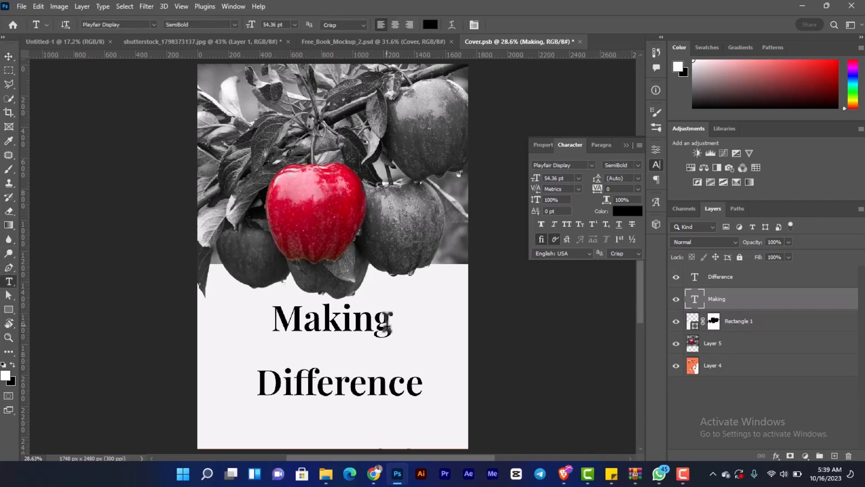
{"action": "left_click", "coordinate": [386, 317]}
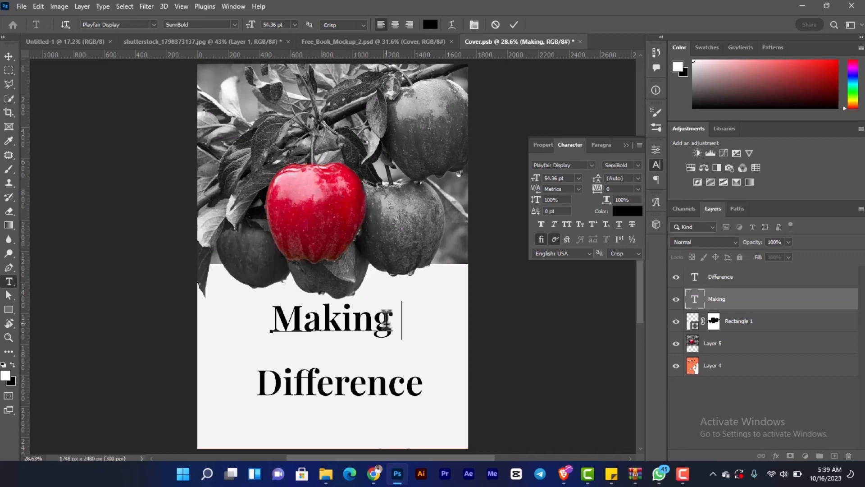
{"action": "type", "text": "a"}
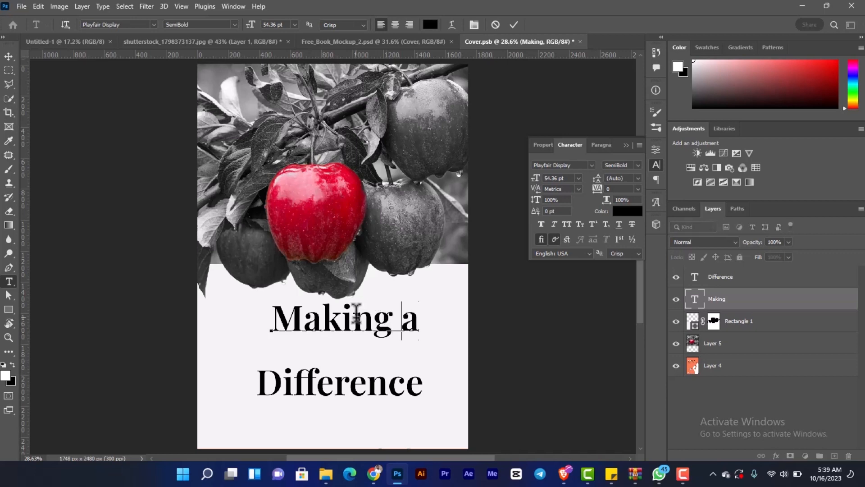
{"action": "key", "text": "BackSpace"}
{"action": "type", "text": "A"}
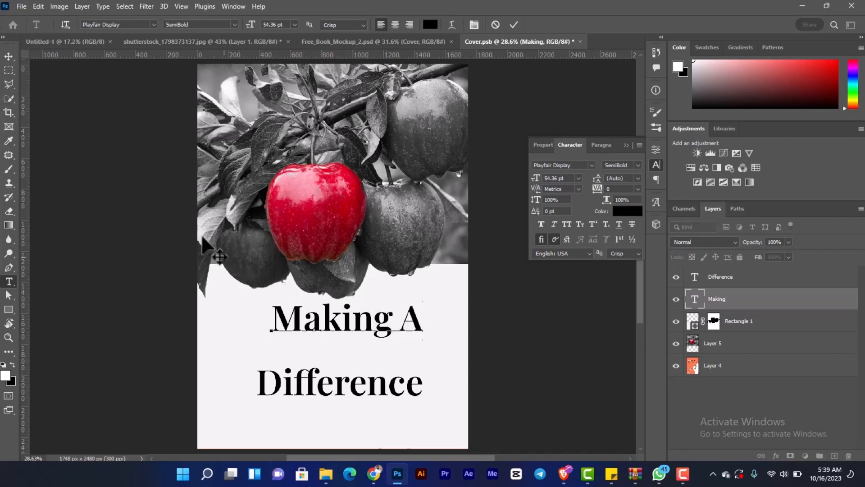
{"action": "left_click", "coordinate": [8, 56]}
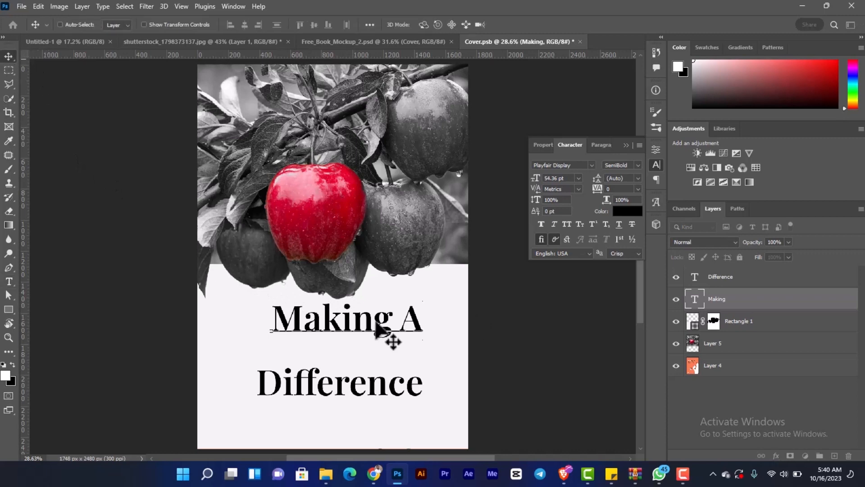
- Move "Making A" down to just above "Difference" and scale it down to about 51 pt
{"action": "left_click_drag", "start_coordinate": [390, 329], "coordinate": [374, 354]}
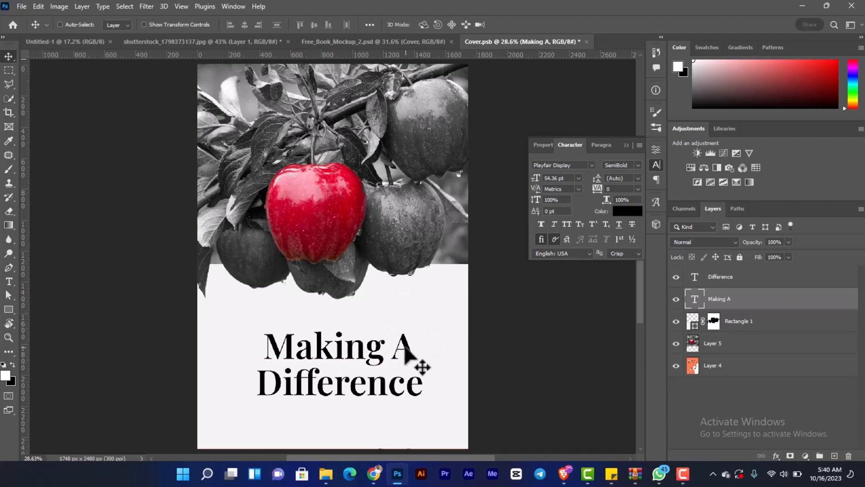
{"action": "key", "text": "ctrl+t"}
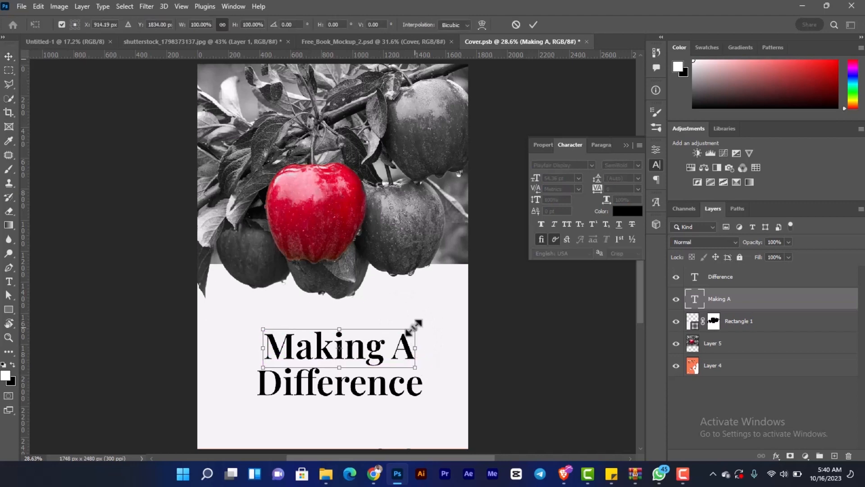
{"action": "left_click_drag", "start_coordinate": [417, 328], "coordinate": [402, 323]}
{"action": "key", "text": "Return"}
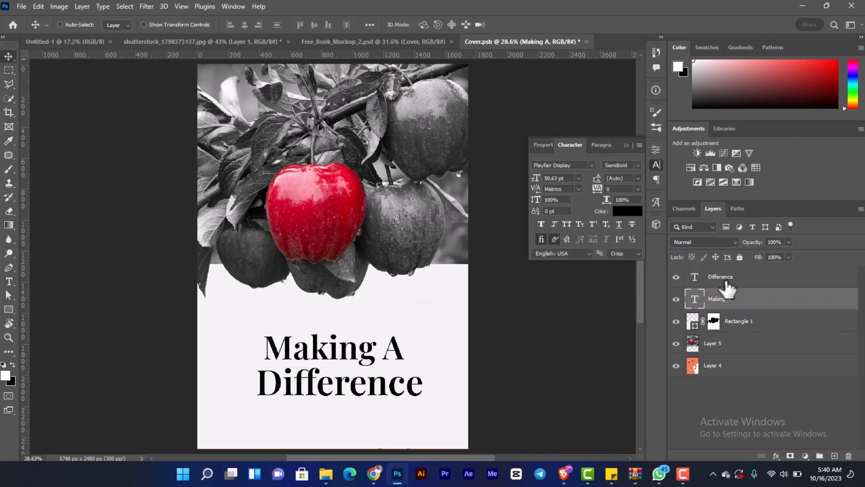
- Centre both title lines on the light panel and enlarge them together slightly, bringing "Difference" to about 59 pt
{"action": "left_click", "coordinate": [721, 276], "text": "shift"}
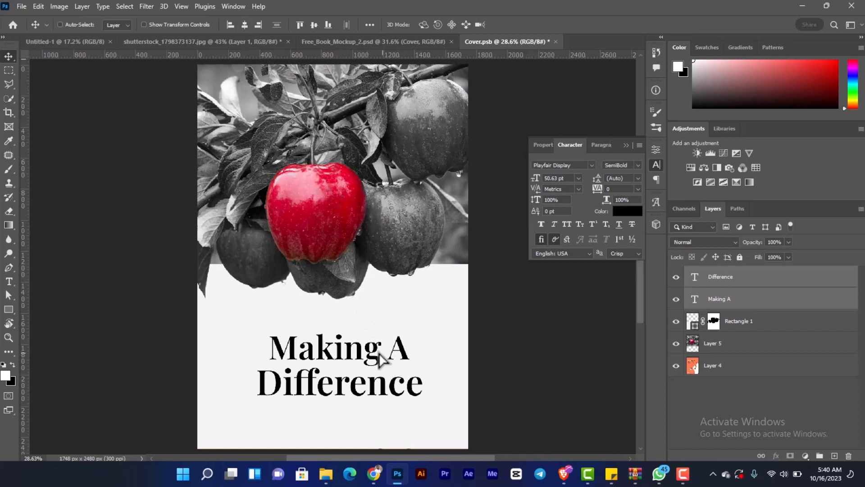
{"action": "left_click_drag", "start_coordinate": [380, 353], "coordinate": [375, 349]}
{"action": "key", "text": "ctrl+t"}
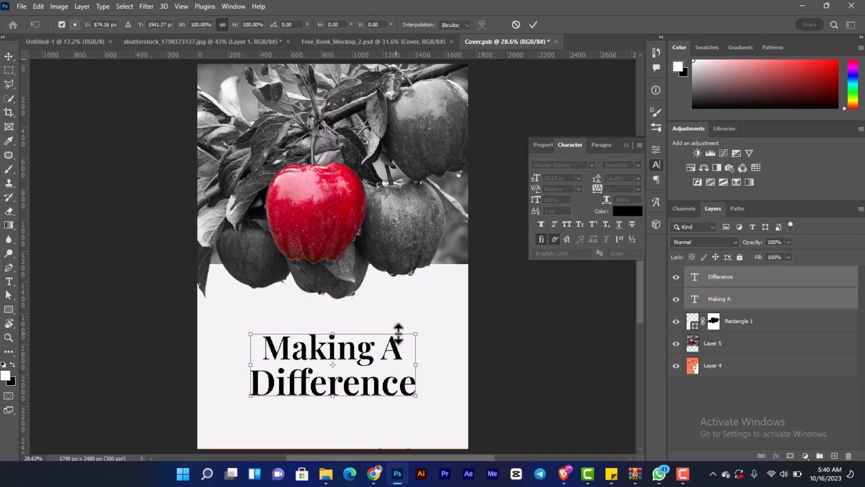
{"action": "left_click_drag", "start_coordinate": [420, 321], "coordinate": [429, 317]}
{"action": "left_click_drag", "start_coordinate": [368, 356], "coordinate": [363, 349]}
{"action": "key", "text": "Return"}
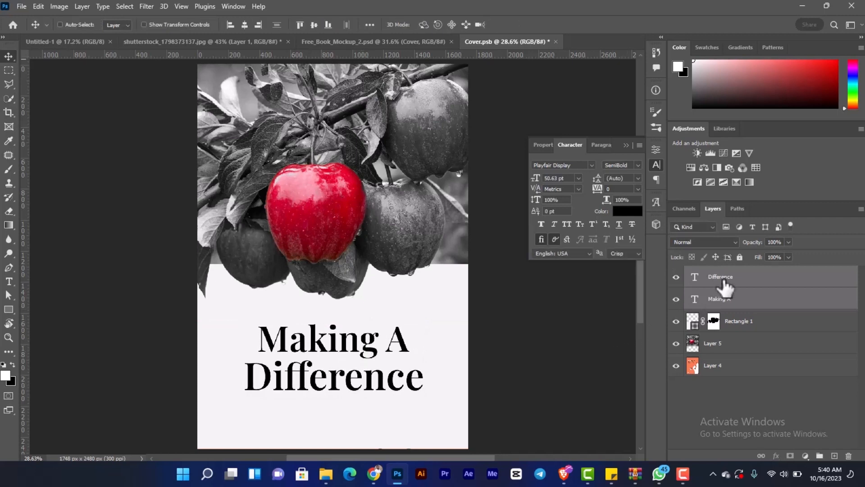
- Recolour the "Difference" text to a dark red (ac000c) sampled from the red apple
{"action": "left_click", "coordinate": [723, 297], "text": "ctrl"}
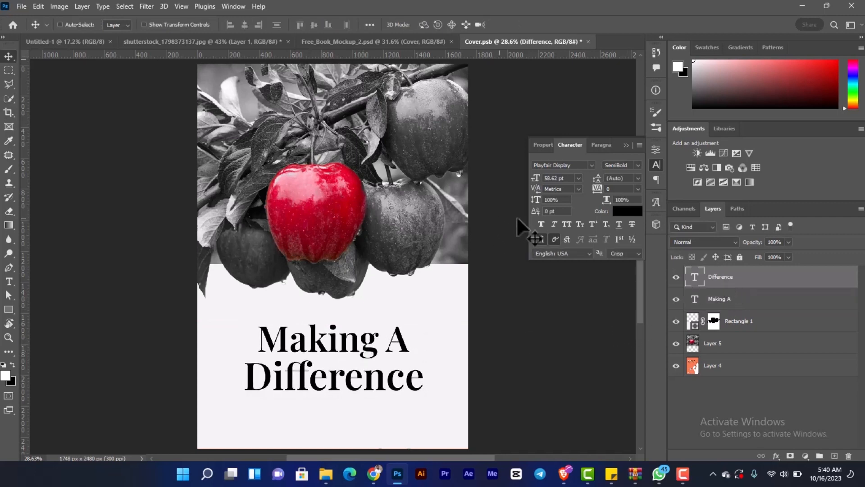
{"action": "left_click", "coordinate": [630, 211]}
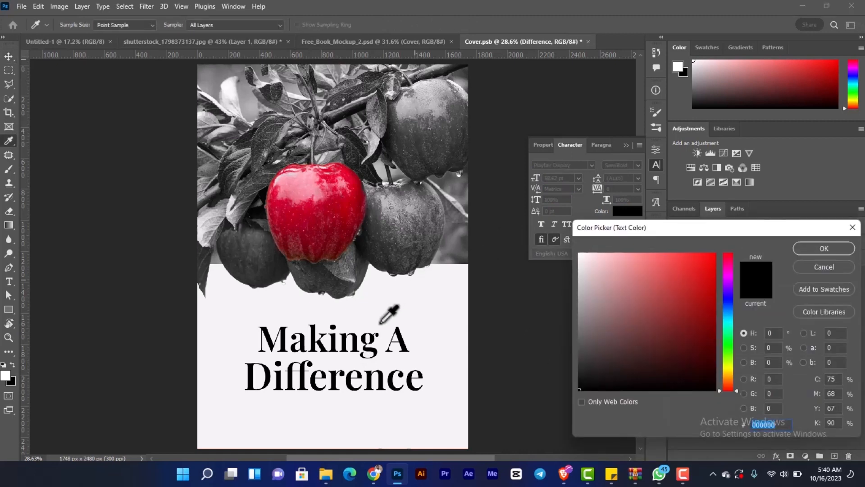
{"action": "left_click", "coordinate": [350, 210]}
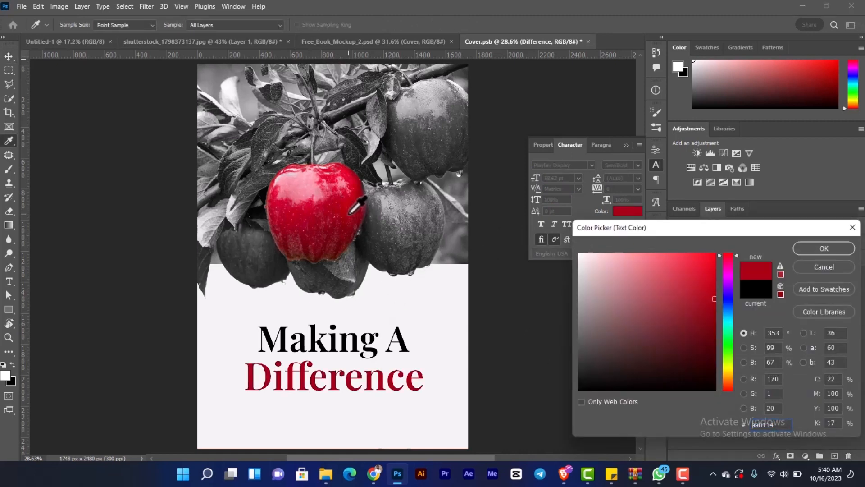
{"action": "left_click", "coordinate": [348, 211]}
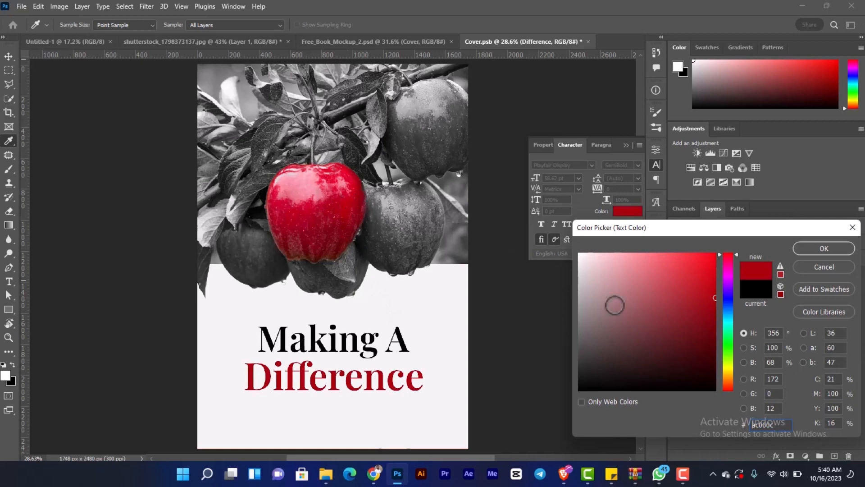
{"action": "left_click", "coordinate": [824, 248]}
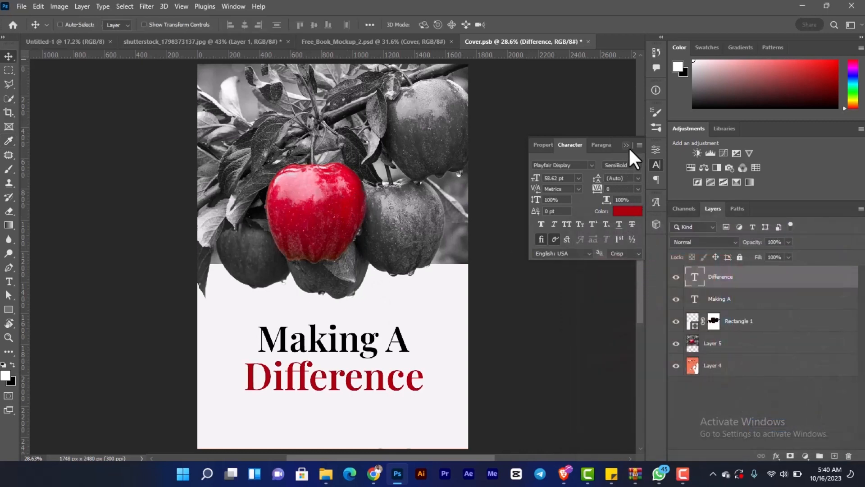
{"action": "left_click", "coordinate": [626, 145]}
- Scale the "Making A" text down slightly and nudge it down closer to "Difference"
{"action": "key", "text": "ctrl"}
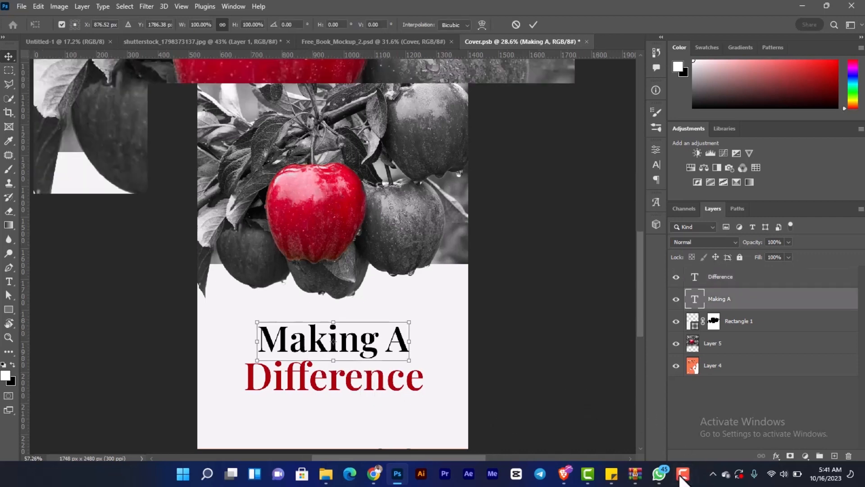
{"action": "key", "text": "ctrl+plus"}
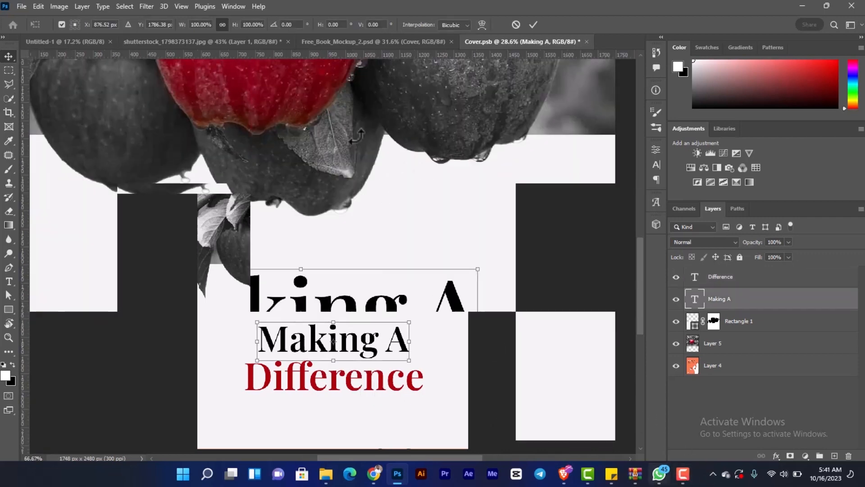
{"action": "key", "text": "Escape"}
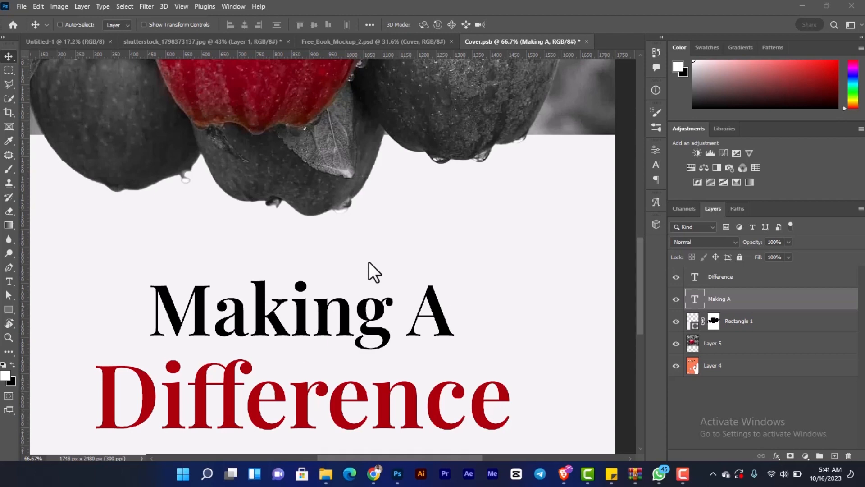
{"action": "scroll", "coordinate": [368, 262], "scroll_direction": "down", "scroll_amount": 1}
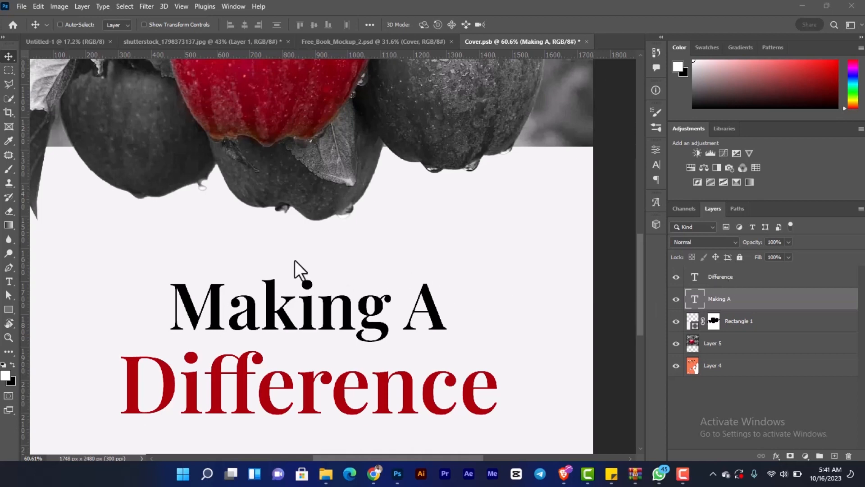
{"action": "scroll", "coordinate": [277, 230], "scroll_direction": "down", "scroll_amount": 3}
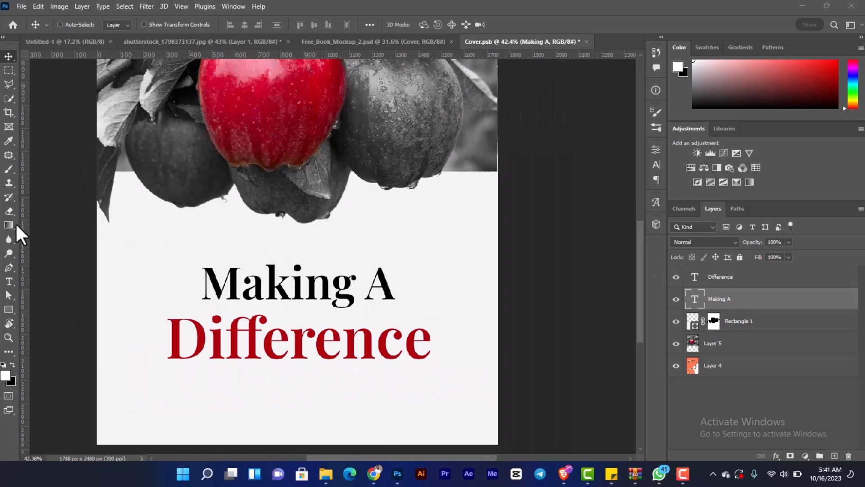
{"action": "scroll", "coordinate": [420, 258], "scroll_direction": "down", "scroll_amount": 2}
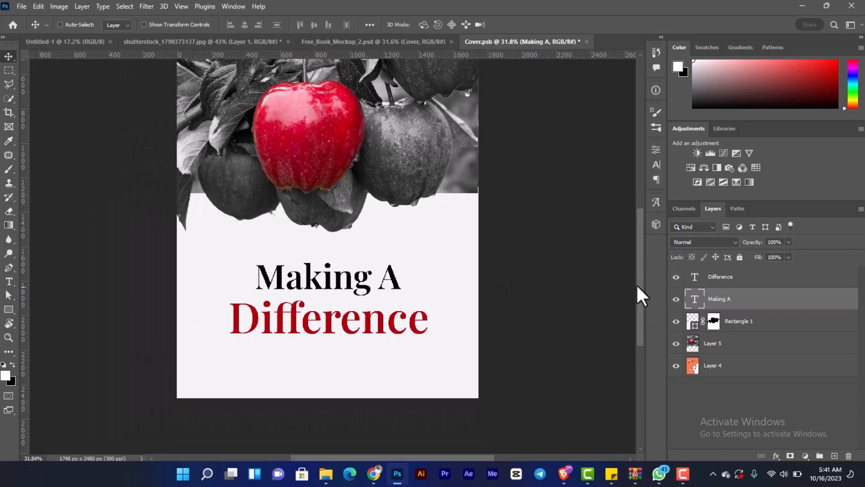
{"action": "left_click_drag", "start_coordinate": [637, 288], "coordinate": [637, 265]}
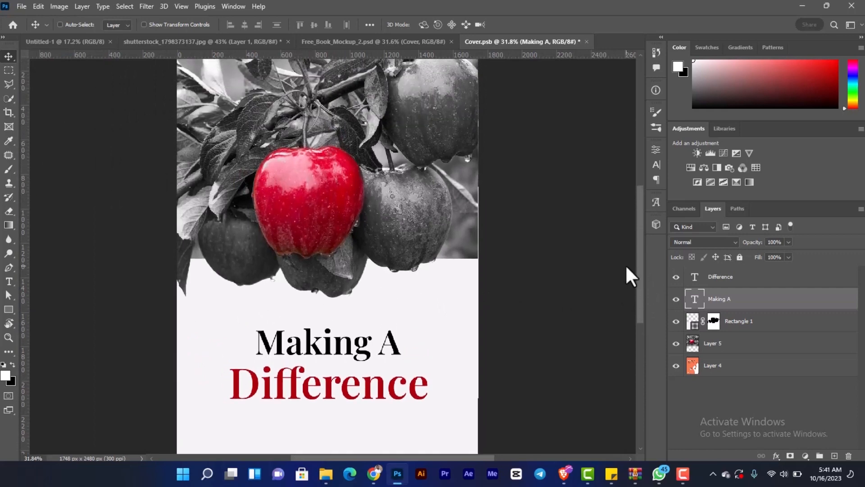
{"action": "key", "text": "shift+Down"}
{"action": "key", "text": "shift+Down"}
{"action": "key", "text": "shift+Down"}
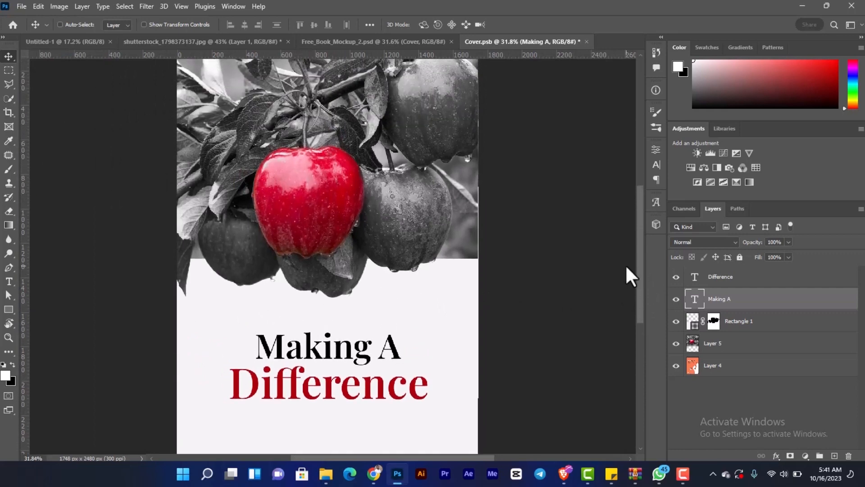
{"action": "key", "text": "ctrl+0"}
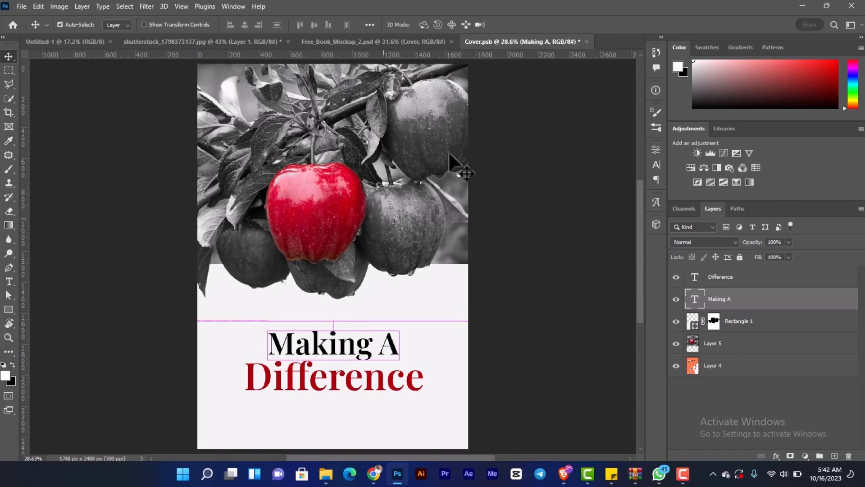
- Save and close the Cover artwork so the book mockup updates with the new design
{"action": "key", "text": "ctrl+s"}
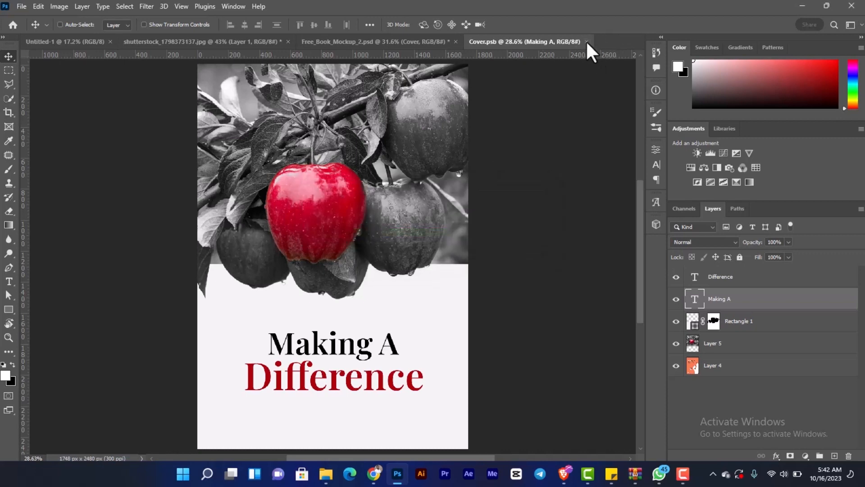
{"action": "left_click", "coordinate": [586, 41]}
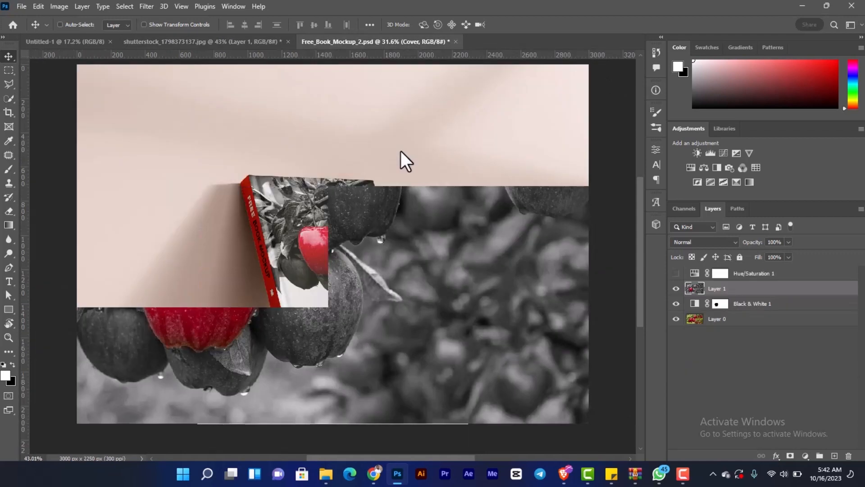
{"action": "key", "text": "ctrl"}
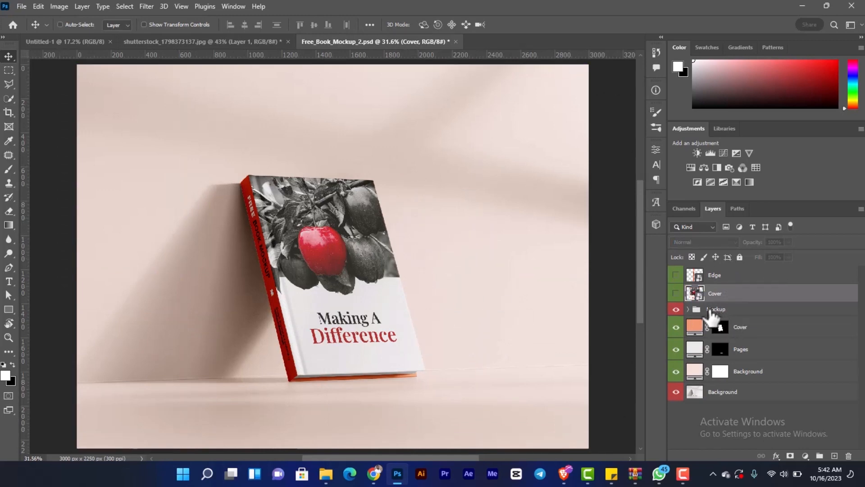
- Open the contents of the Edge smart object, which holds the book's spine artwork
{"action": "left_click", "coordinate": [676, 327]}
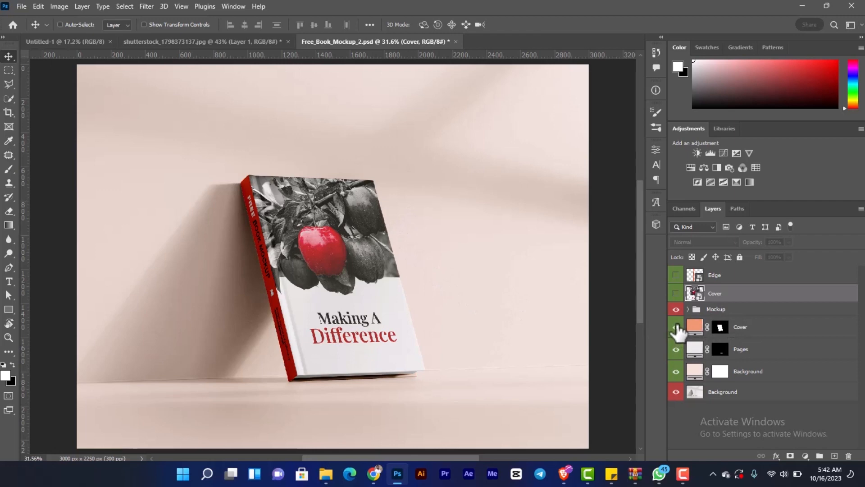
{"action": "double_click", "coordinate": [700, 279]}
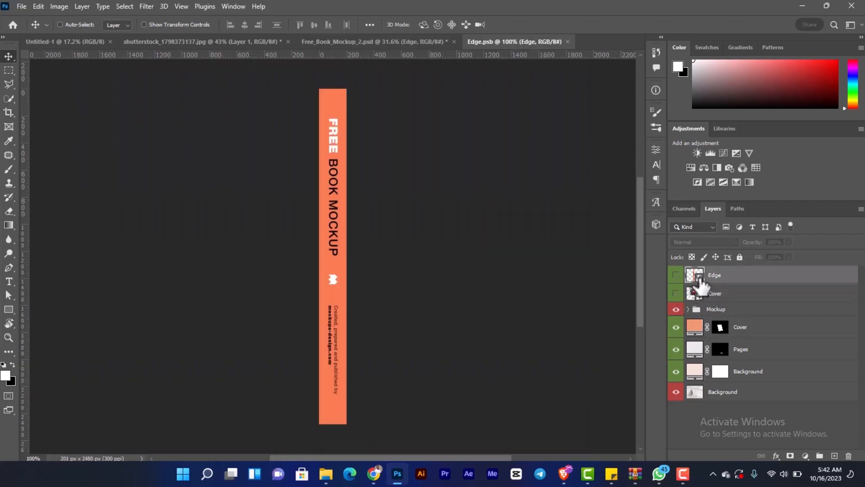
{"action": "key", "text": "ctrl+0"}
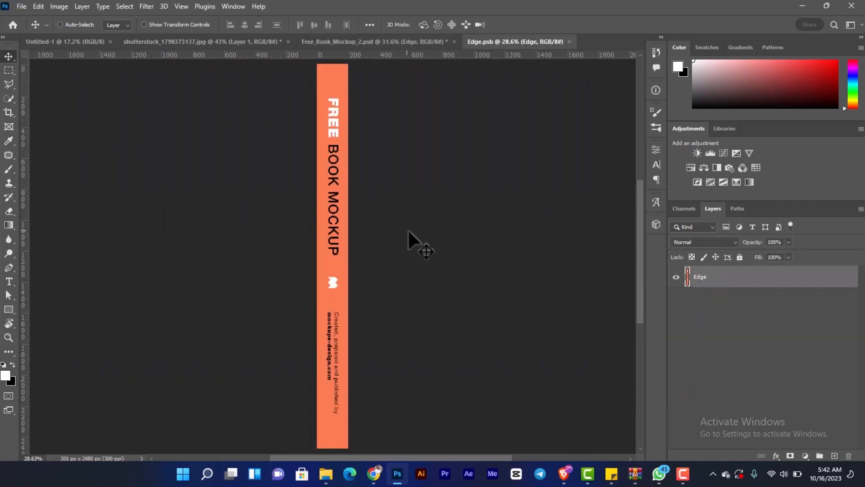
{"action": "left_click", "coordinate": [400, 46]}
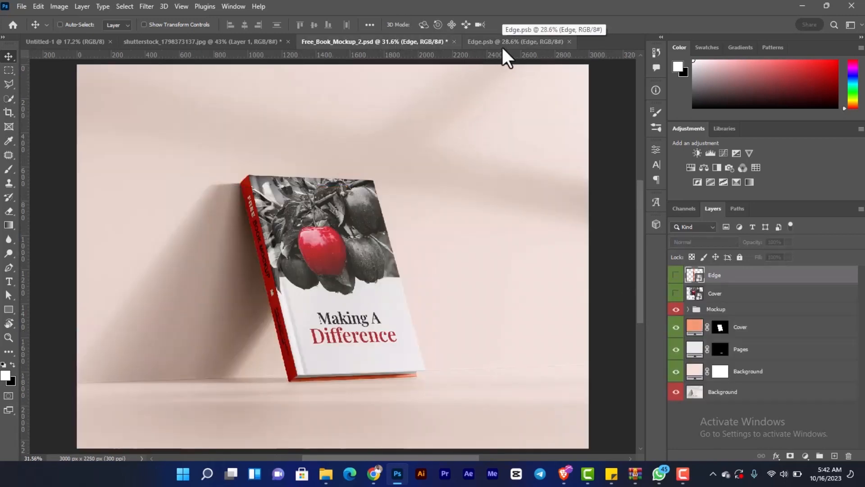
{"action": "left_click", "coordinate": [503, 48]}
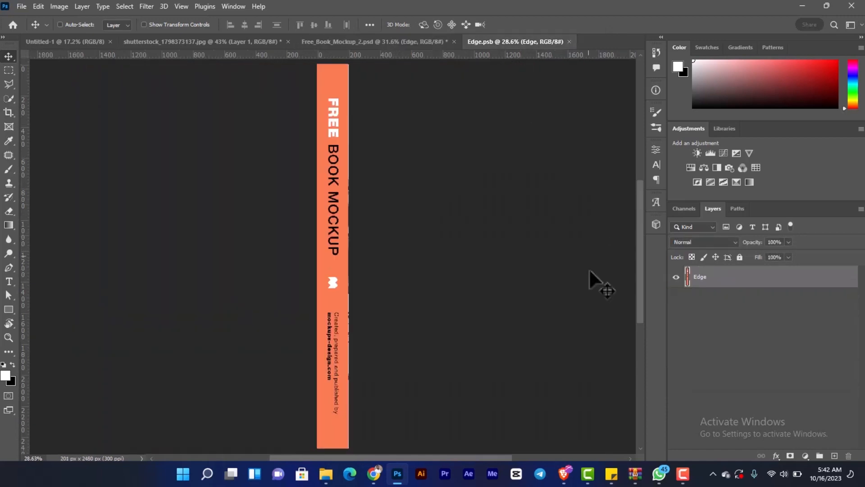
- Set the foreground colour to a red (bd0028) sampled from the red apple in the shutterstock photo document
{"action": "left_click", "coordinate": [395, 41]}
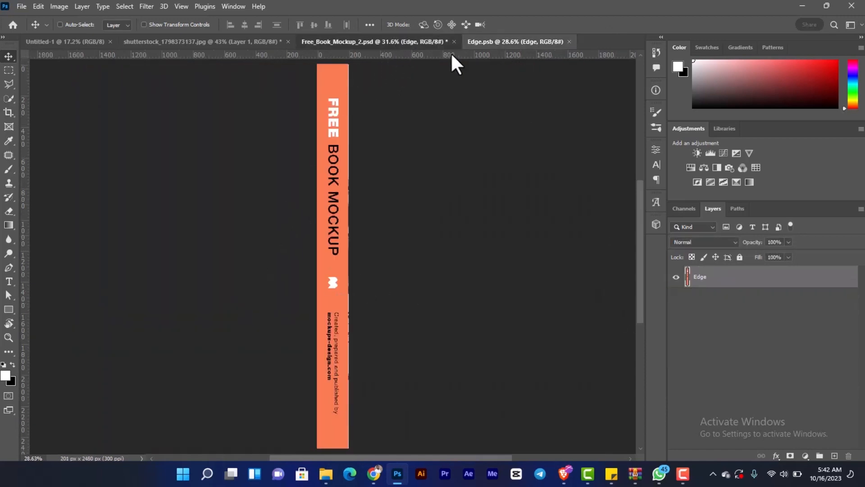
{"action": "left_click", "coordinate": [245, 42]}
{"action": "left_click", "coordinate": [5, 375]}
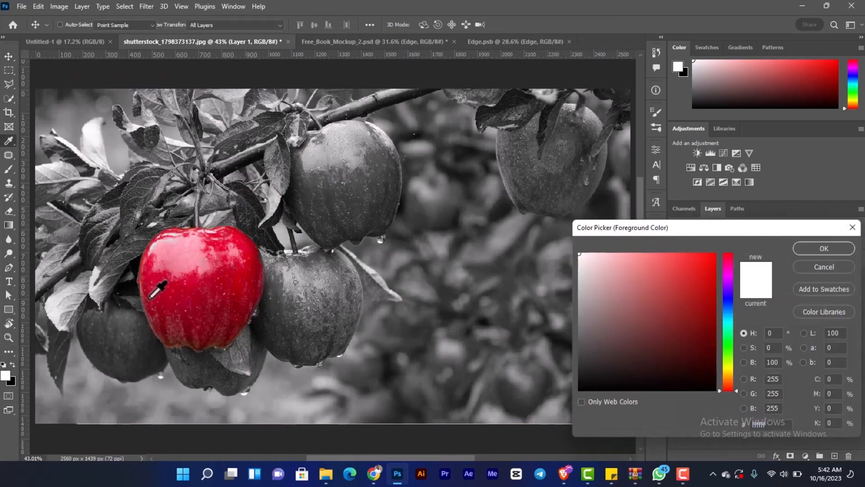
{"action": "left_click", "coordinate": [199, 287]}
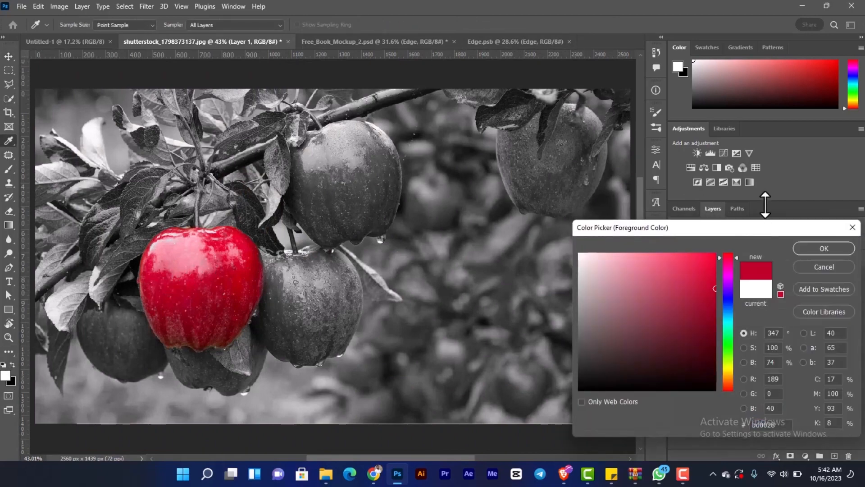
{"action": "left_click", "coordinate": [825, 248]}
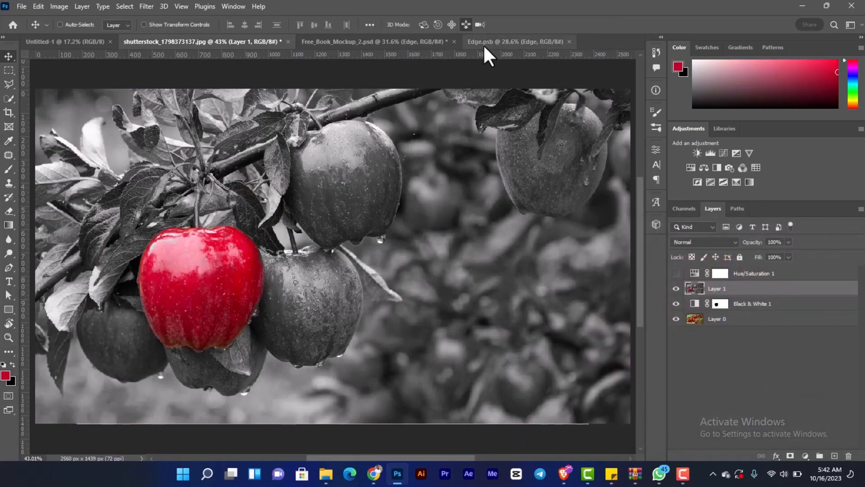
- Add a new layer above Edge in the spine artwork and fill it with the sampled red
{"action": "left_click", "coordinate": [482, 46]}
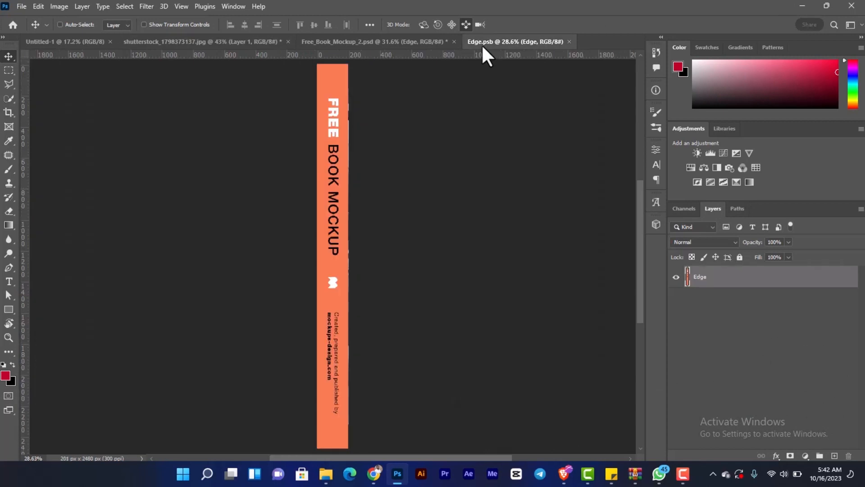
{"action": "left_click", "coordinate": [835, 456]}
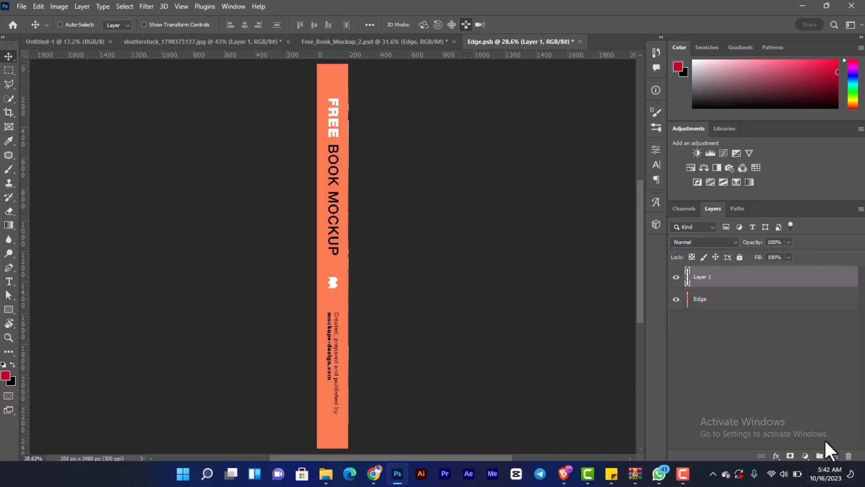
{"action": "key", "text": "alt+BackSpace"}
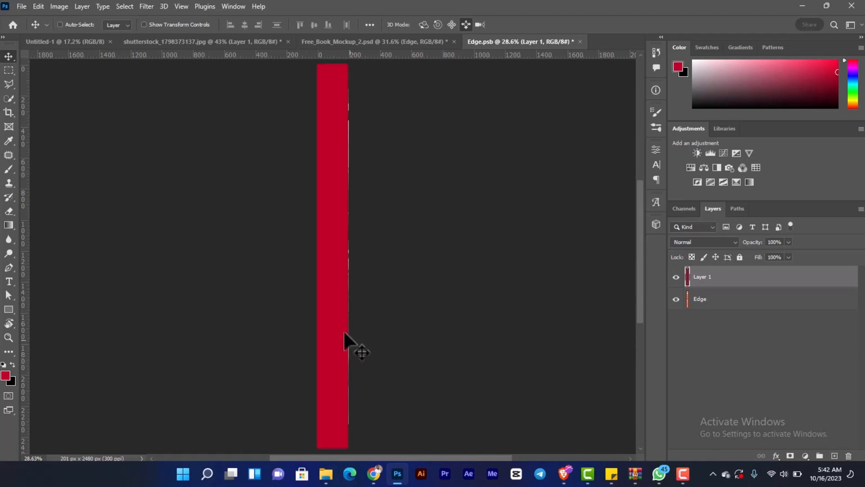
- Add a text layer reading "Making A Difference" in Playfair Display SemiBold and move it onto the red spine
{"action": "scroll", "coordinate": [345, 315], "scroll_direction": "up", "scroll_amount": 2}
{"action": "key", "text": "t"}
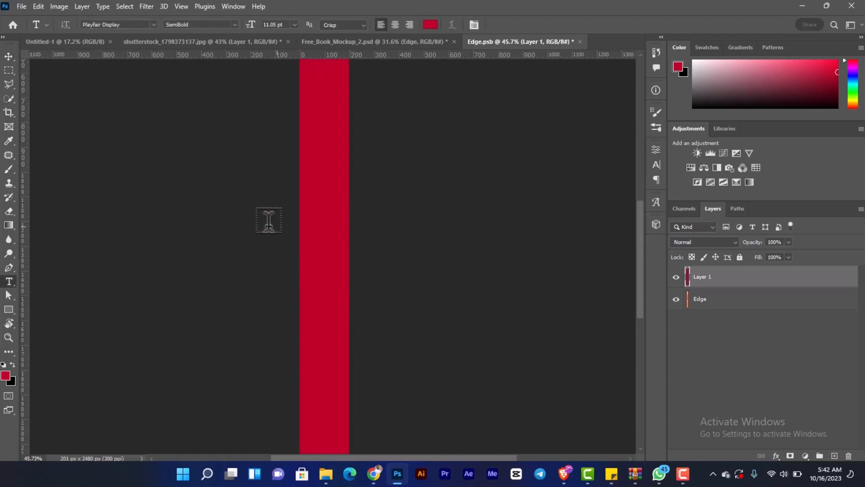
{"action": "left_click", "coordinate": [167, 199]}
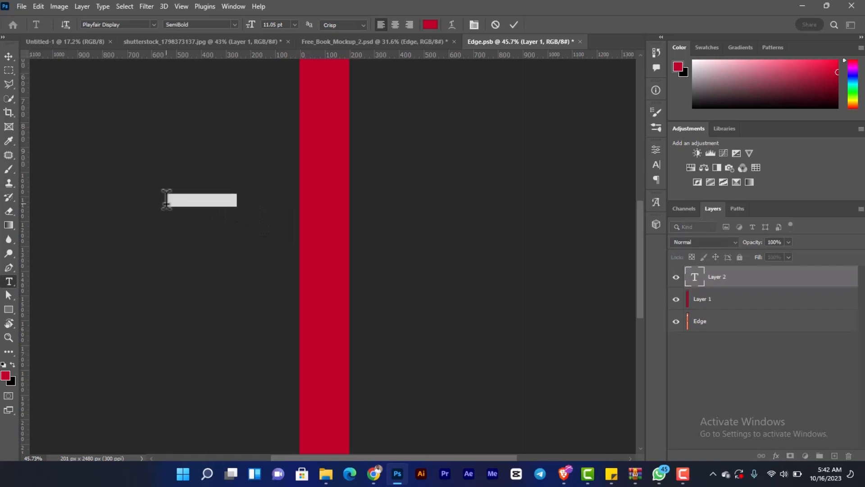
{"action": "key", "text": "BackSpace"}
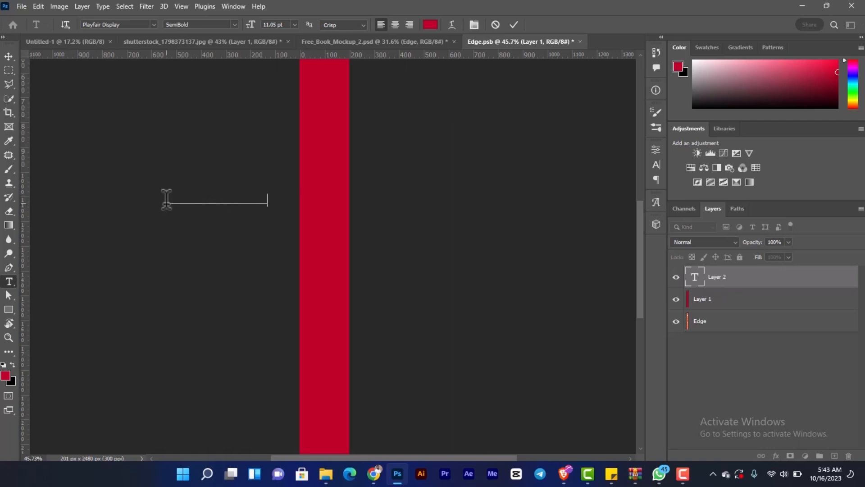
{"action": "left_click", "coordinate": [10, 55]}
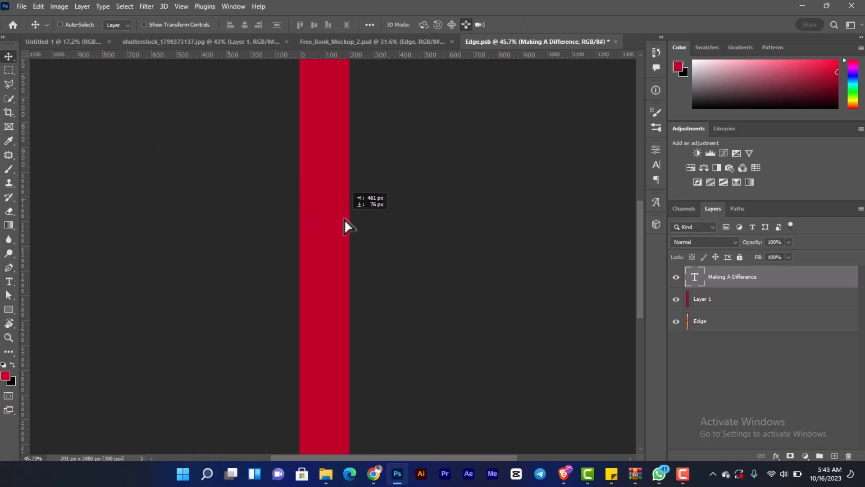
- Set the colour of the spine's "Making A Difference" text to white (ffffff)
{"action": "left_click", "coordinate": [657, 165]}
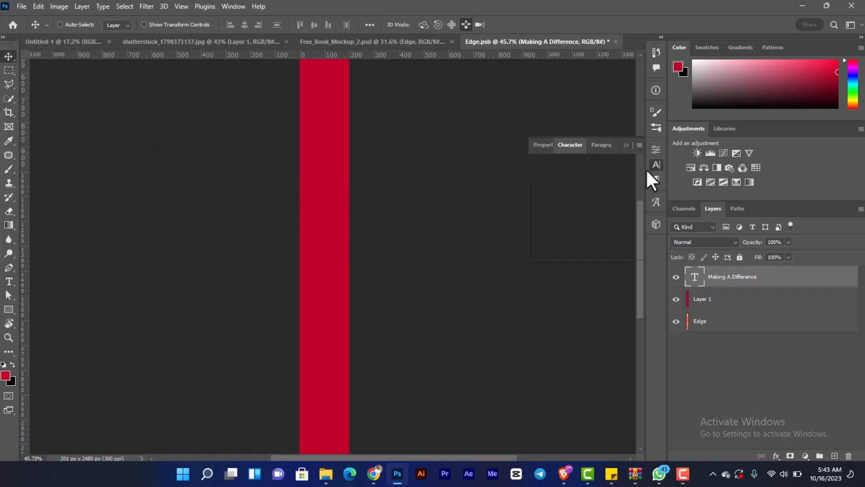
{"action": "left_click", "coordinate": [633, 212]}
{"action": "left_click", "coordinate": [586, 258]}
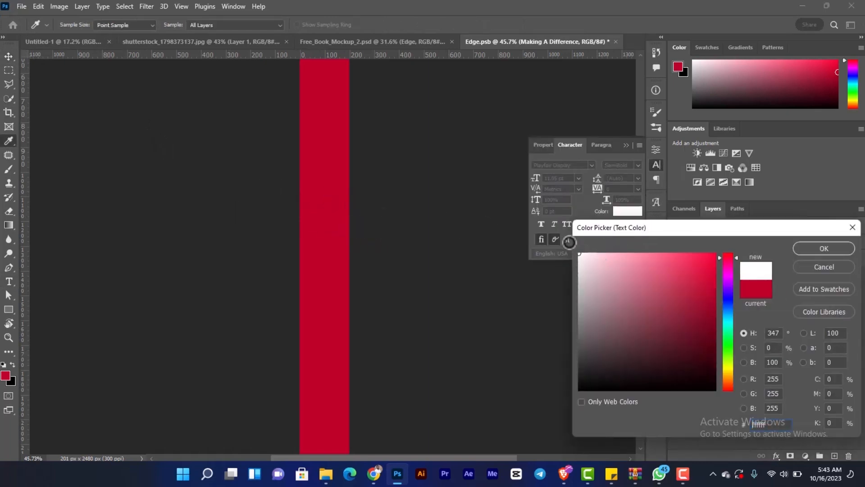
{"action": "left_click", "coordinate": [829, 250]}
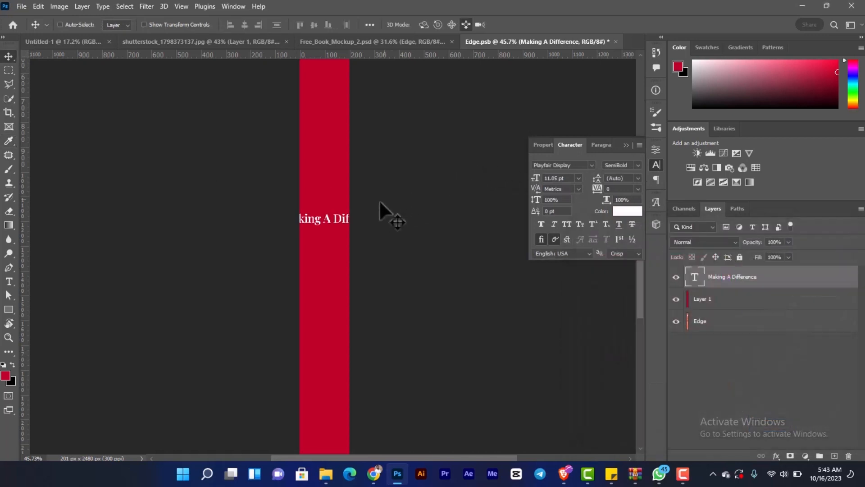
- Rotate the spine's "Making A Difference" text 90° clockwise, enlarge it to about 27.84 pt and position it along the red spine
{"action": "key", "text": "ctrl+t"}
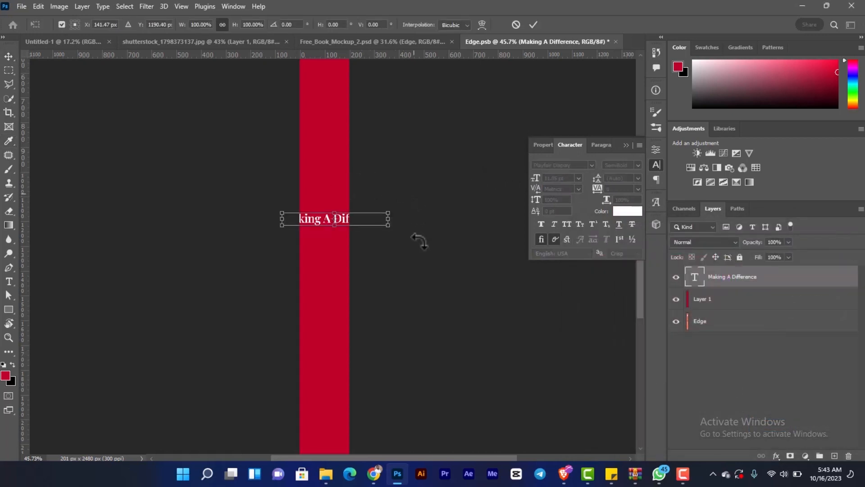
{"action": "left_click_drag", "start_coordinate": [415, 239], "coordinate": [376, 321]}
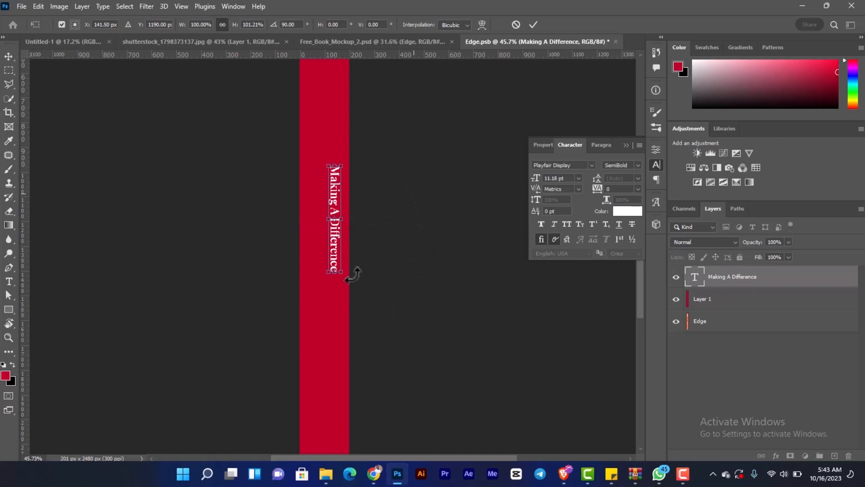
{"action": "scroll", "coordinate": [339, 280], "scroll_direction": "down", "scroll_amount": 1}
{"action": "left_click_drag", "start_coordinate": [330, 293], "coordinate": [321, 390]}
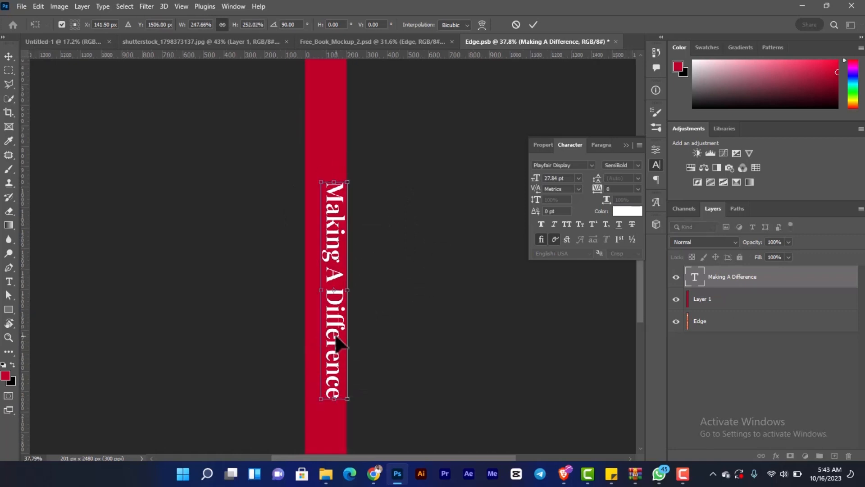
{"action": "left_click_drag", "start_coordinate": [341, 334], "coordinate": [323, 305]}
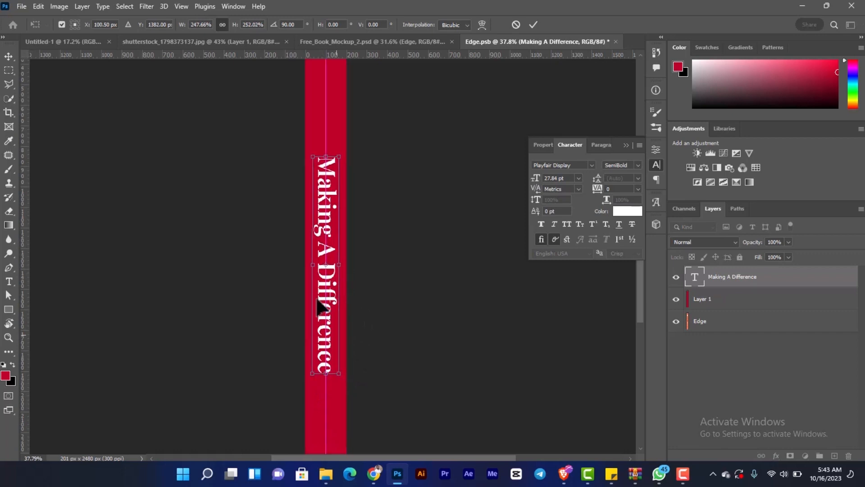
{"action": "key", "text": "Return"}
- Centre the "Making A Difference" text horizontally and vertically on the whole spine canvas, and clear the selection
{"action": "scroll", "coordinate": [317, 308], "scroll_direction": "down", "scroll_amount": 1}
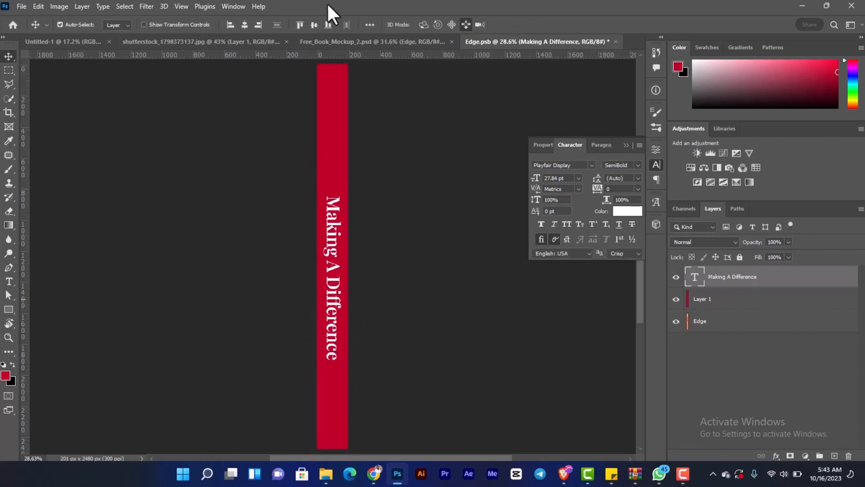
{"action": "key", "text": "ctrl+a"}
{"action": "left_click", "coordinate": [245, 24]}
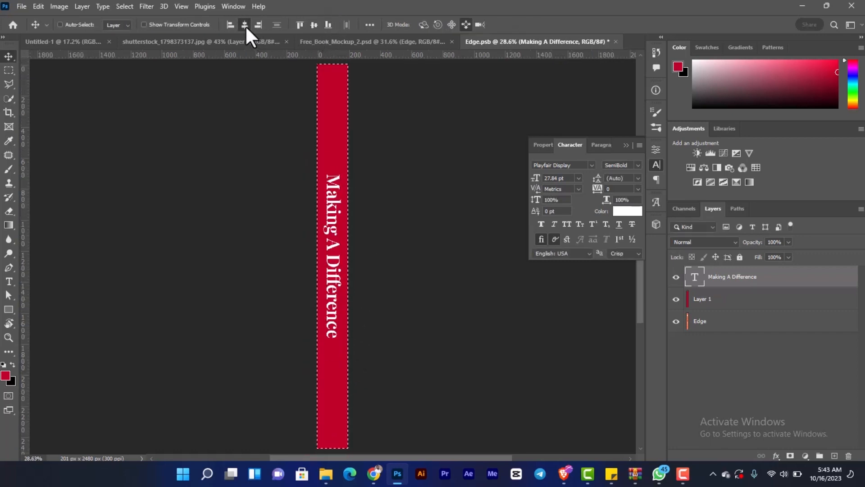
{"action": "key", "text": "ctrl+d"}
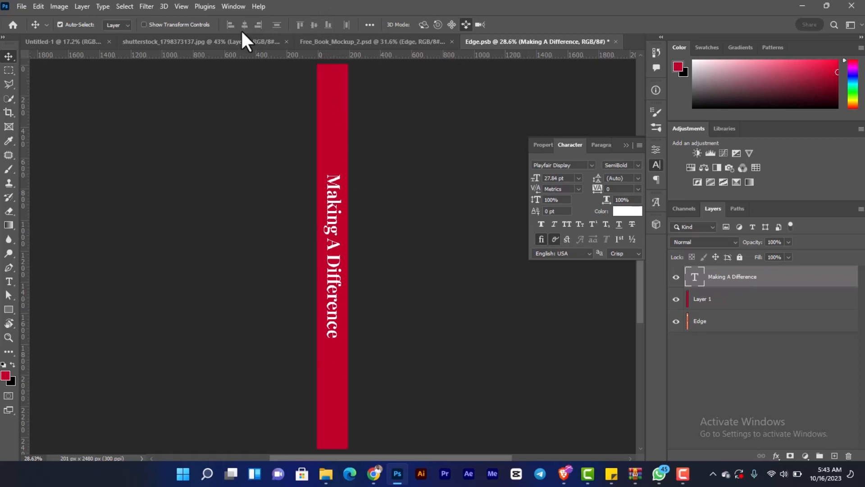
- Close the Edge.psb spine artwork, saving its changes into the book mockup
{"action": "left_click", "coordinate": [379, 43]}
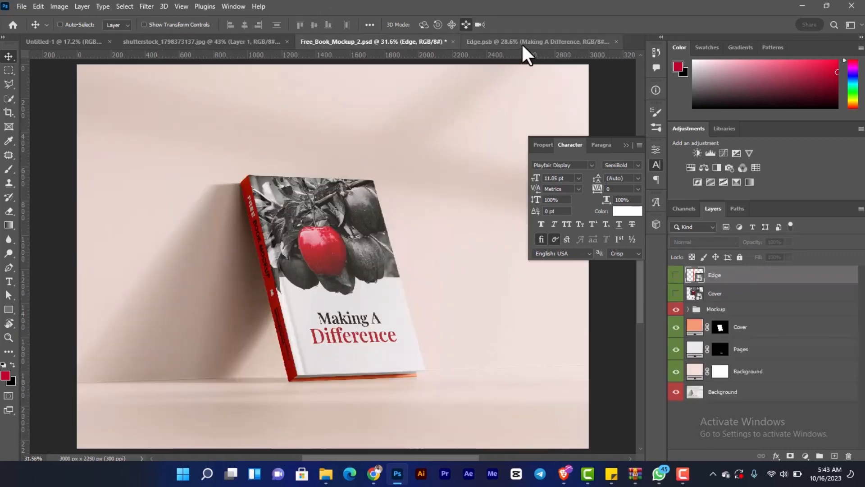
{"action": "left_click", "coordinate": [543, 42]}
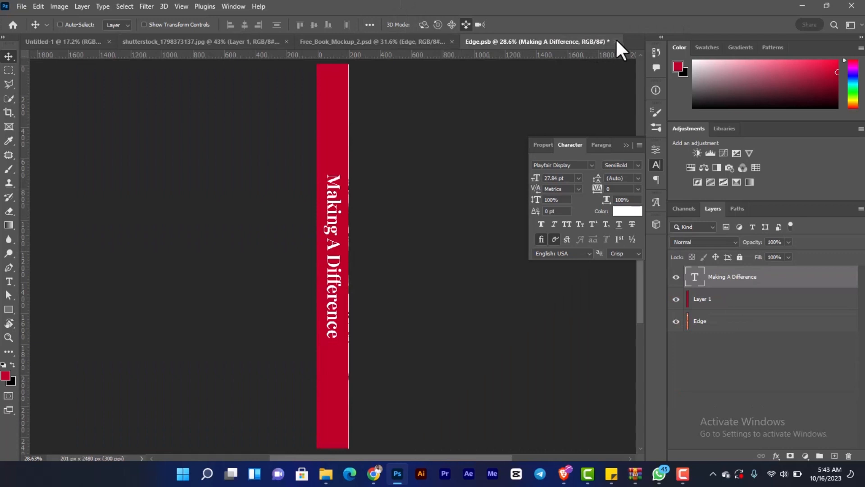
{"action": "left_click", "coordinate": [616, 41]}
{"action": "left_click", "coordinate": [398, 179]}
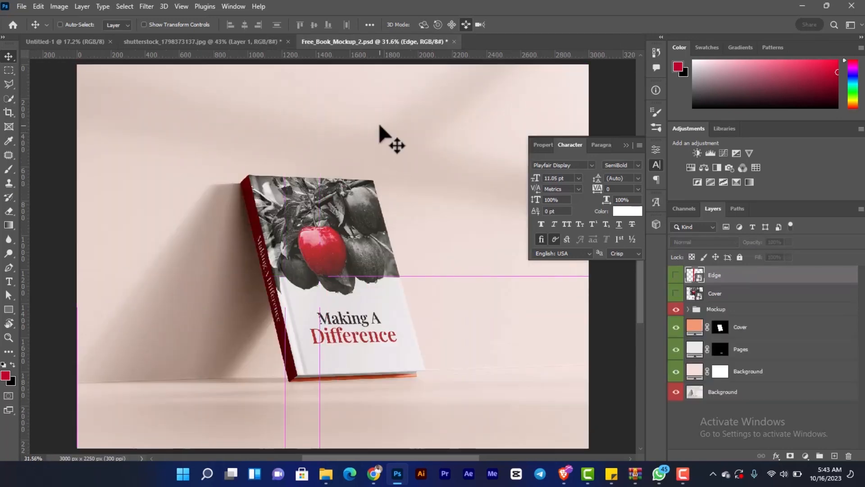
- Change the mockup's Cover solid colour fill to the foreground red (bd0028) and collapse the character settings
{"action": "left_click", "coordinate": [692, 333]}
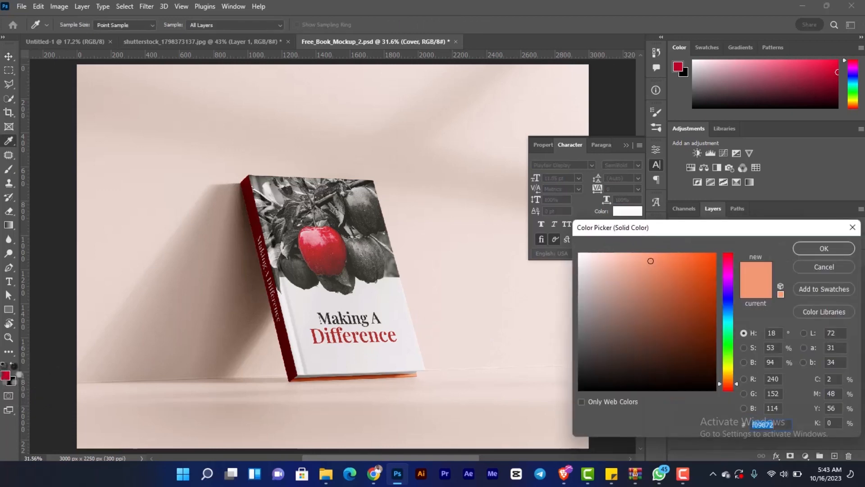
{"action": "left_click", "coordinate": [7, 375]}
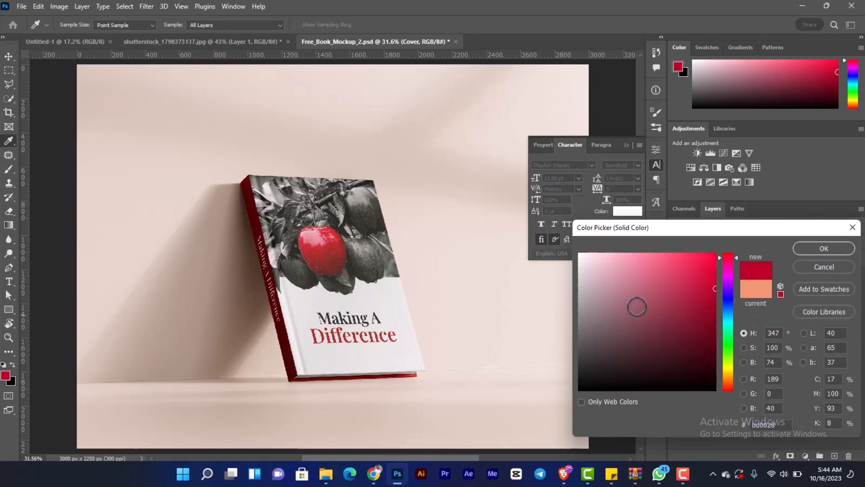
{"action": "left_click", "coordinate": [827, 246]}
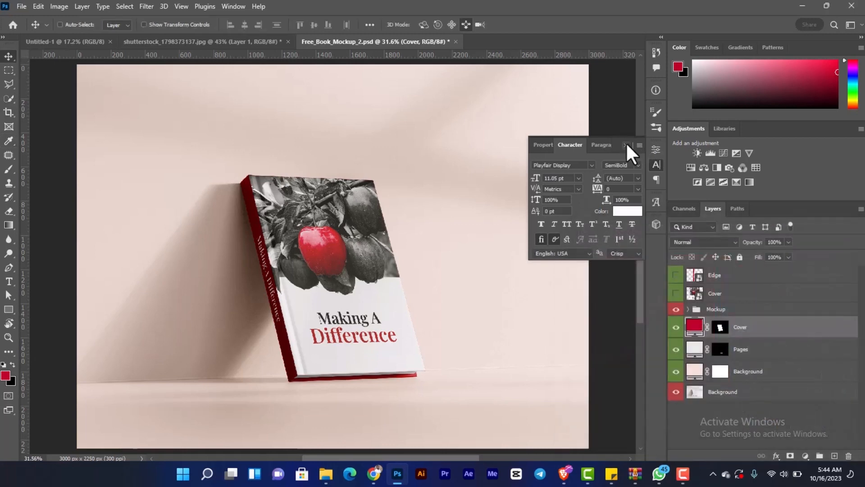
{"action": "left_click", "coordinate": [626, 144]}
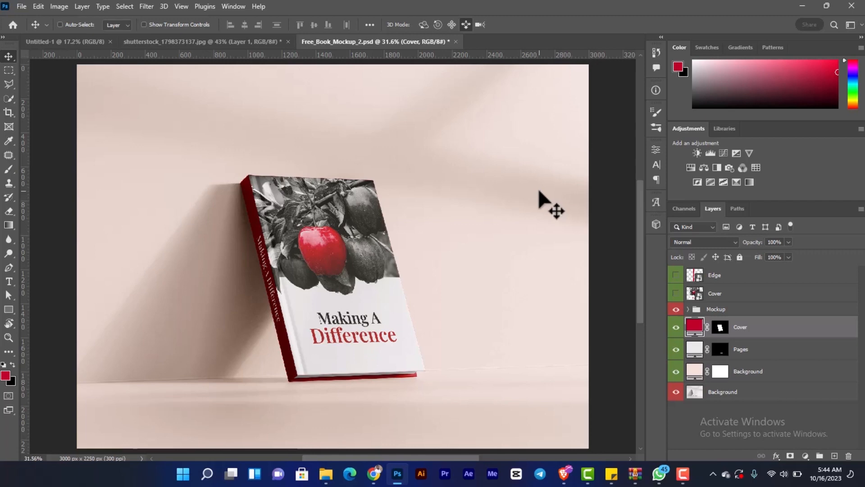
- Hide Layer 1 in the shutterstock apple photo document
{"action": "left_click", "coordinate": [184, 37]}
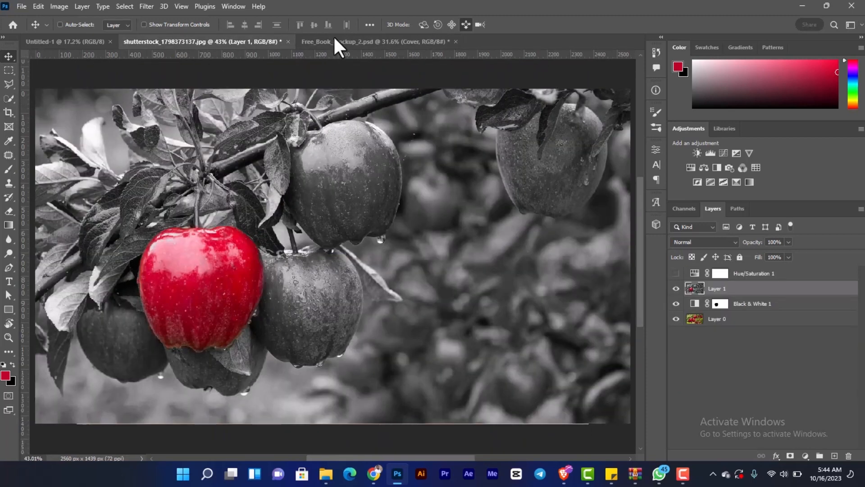
{"action": "left_click", "coordinate": [364, 39]}
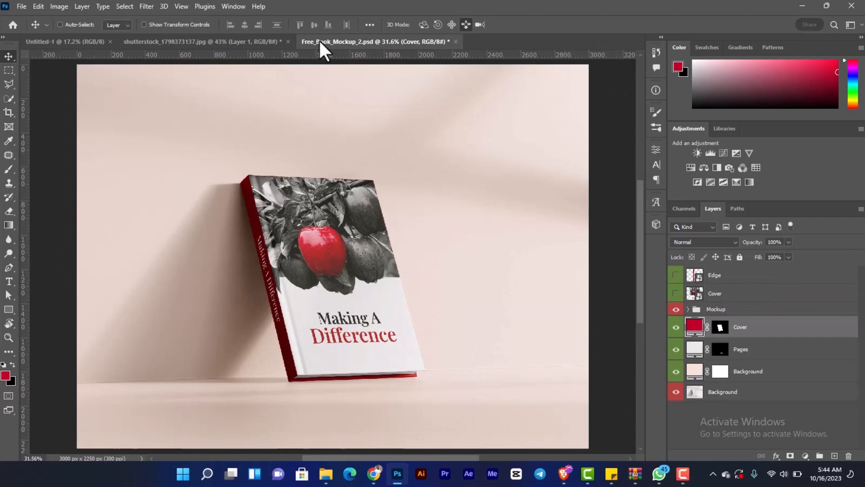
{"action": "left_click", "coordinate": [230, 43]}
{"action": "left_click", "coordinate": [676, 289]}
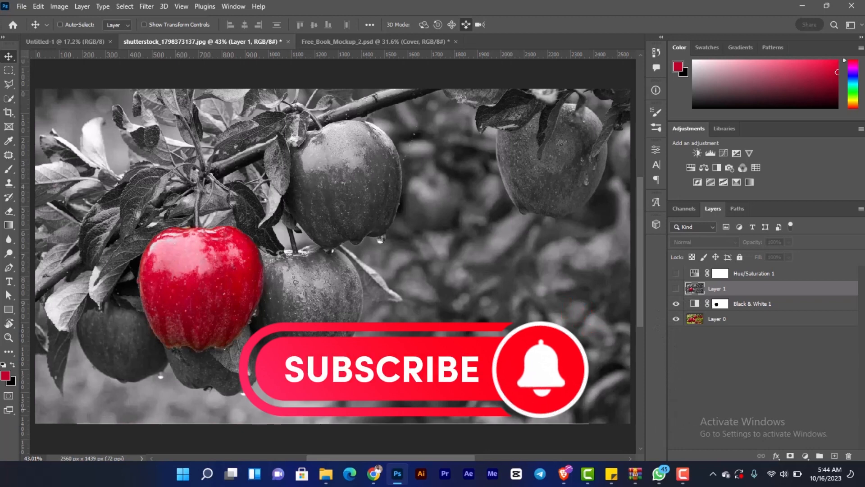
{"action": "left_click", "coordinate": [686, 476]}
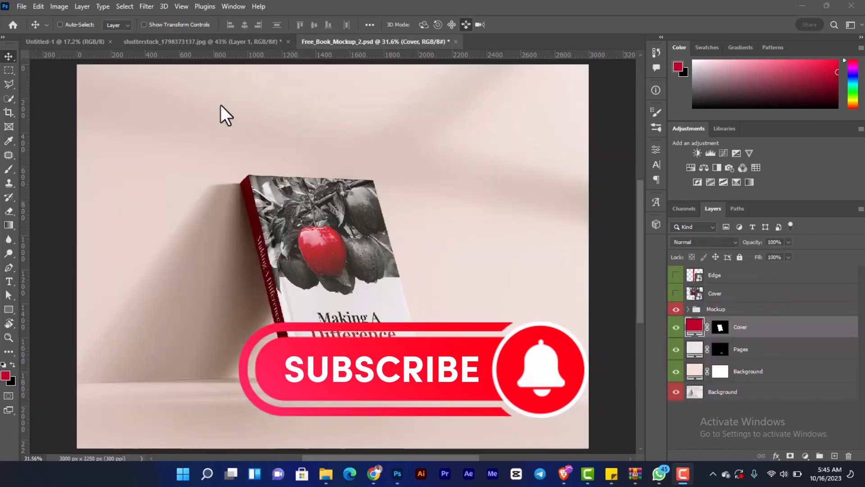
- Compare the apple photo with the Black & White 1 adjustment off and on, and return to the book mockup
{"action": "left_click", "coordinate": [221, 42]}
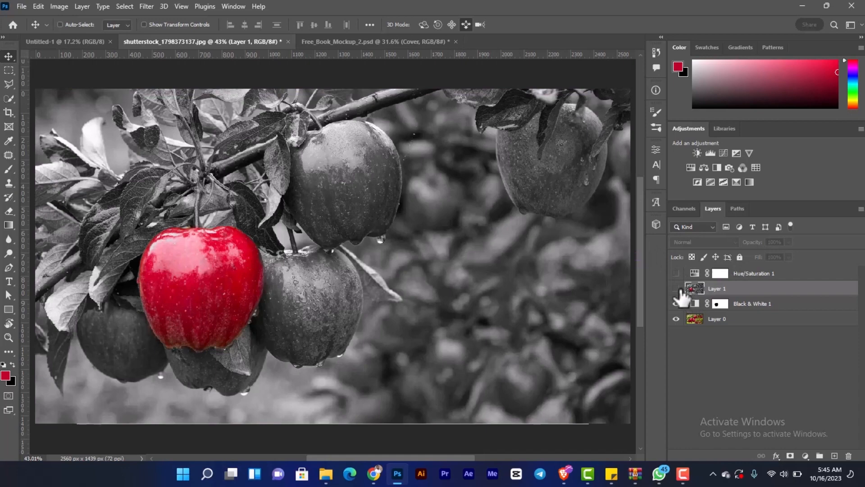
{"action": "left_click", "coordinate": [676, 304]}
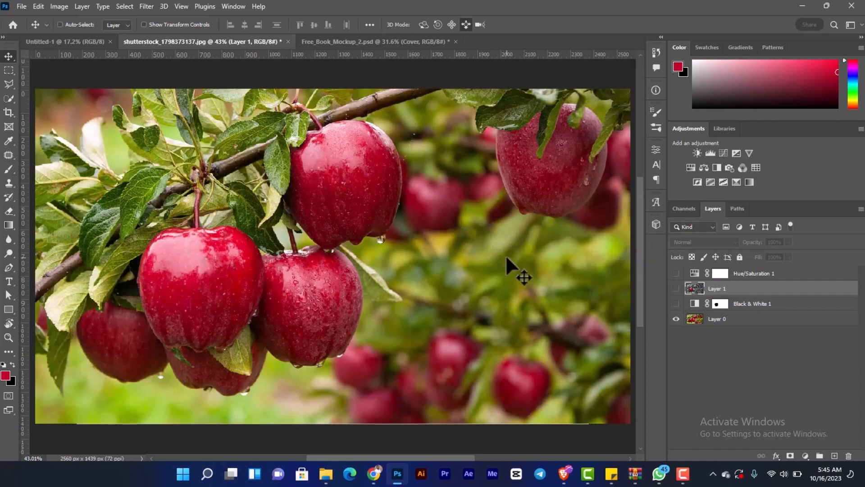
{"action": "left_click", "coordinate": [676, 303]}
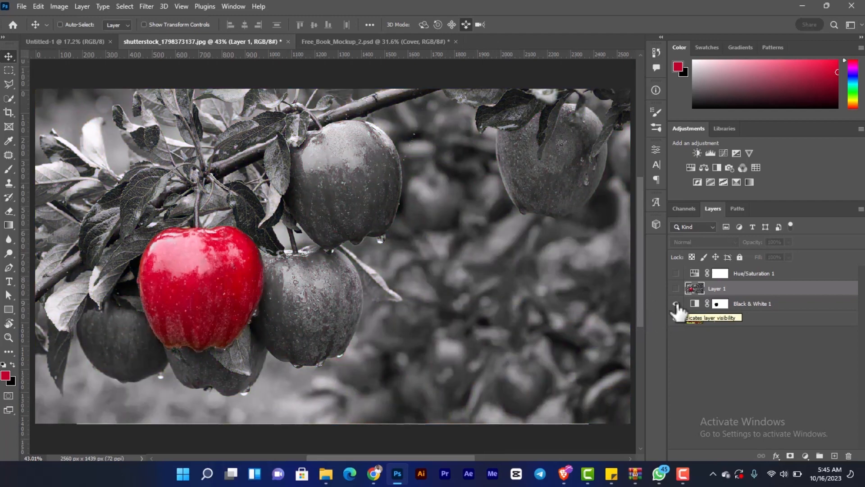
{"action": "left_click", "coordinate": [353, 42]}
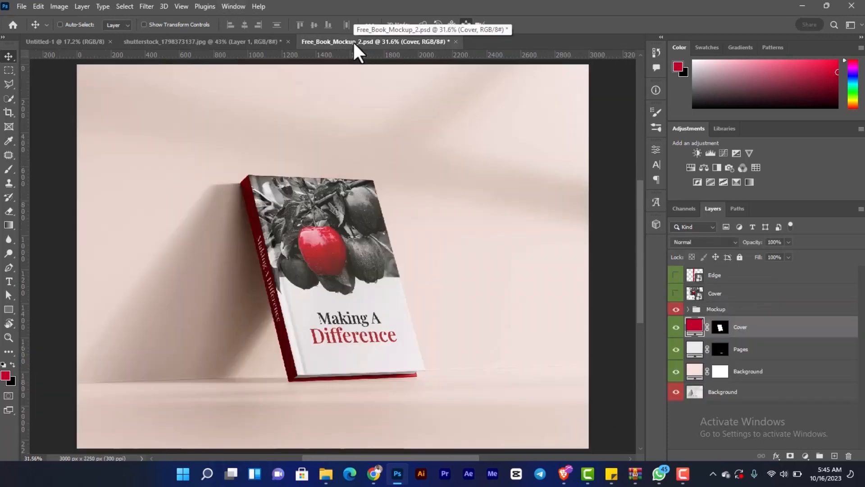